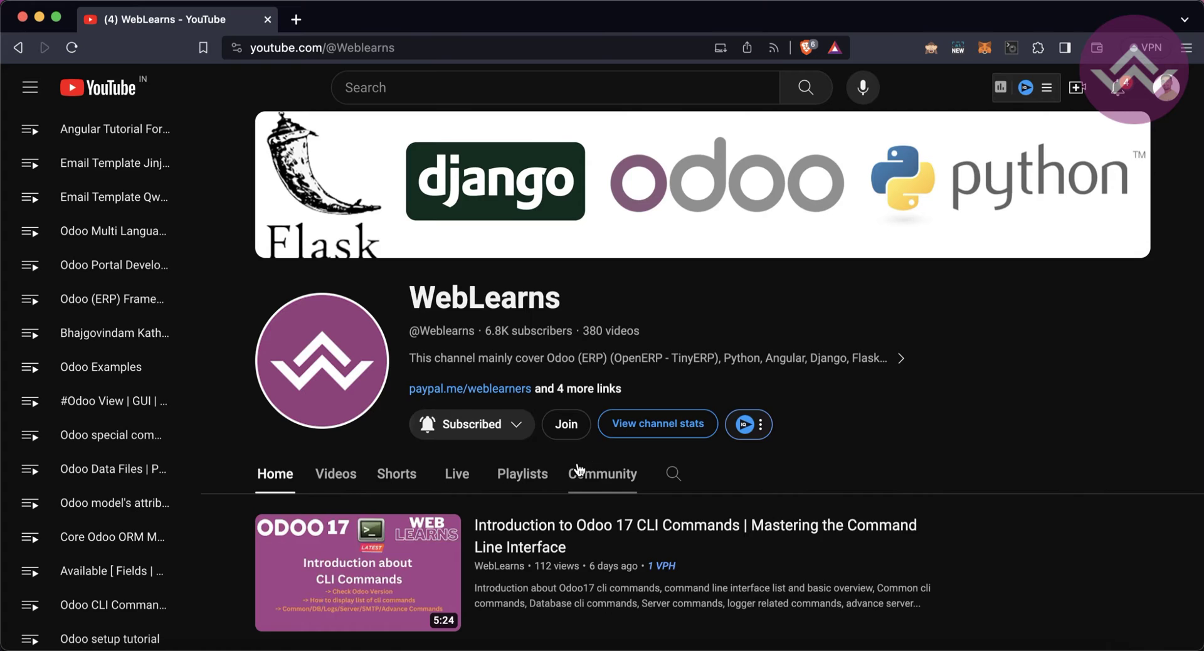
- Browse the YouTube channel page and the full list of Odoo Development playlists
{"action": "scroll", "coordinate": [577, 470], "scroll_direction": "down", "scroll_amount": 15}
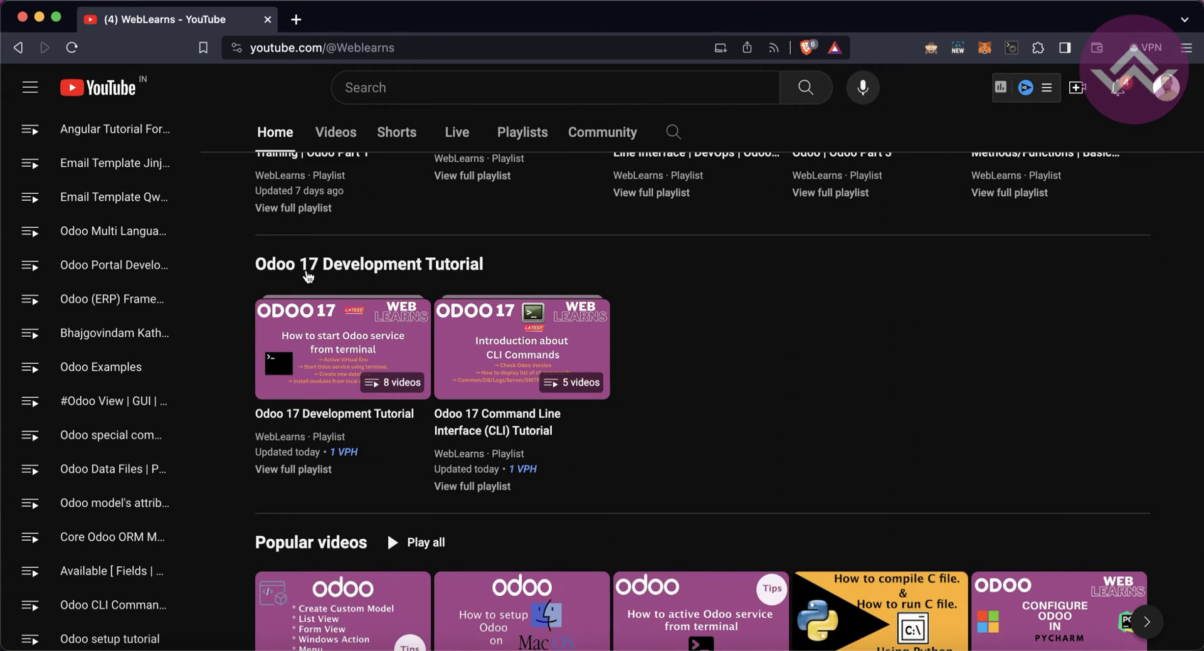
{"action": "mouse_move", "coordinate": [368, 365]}
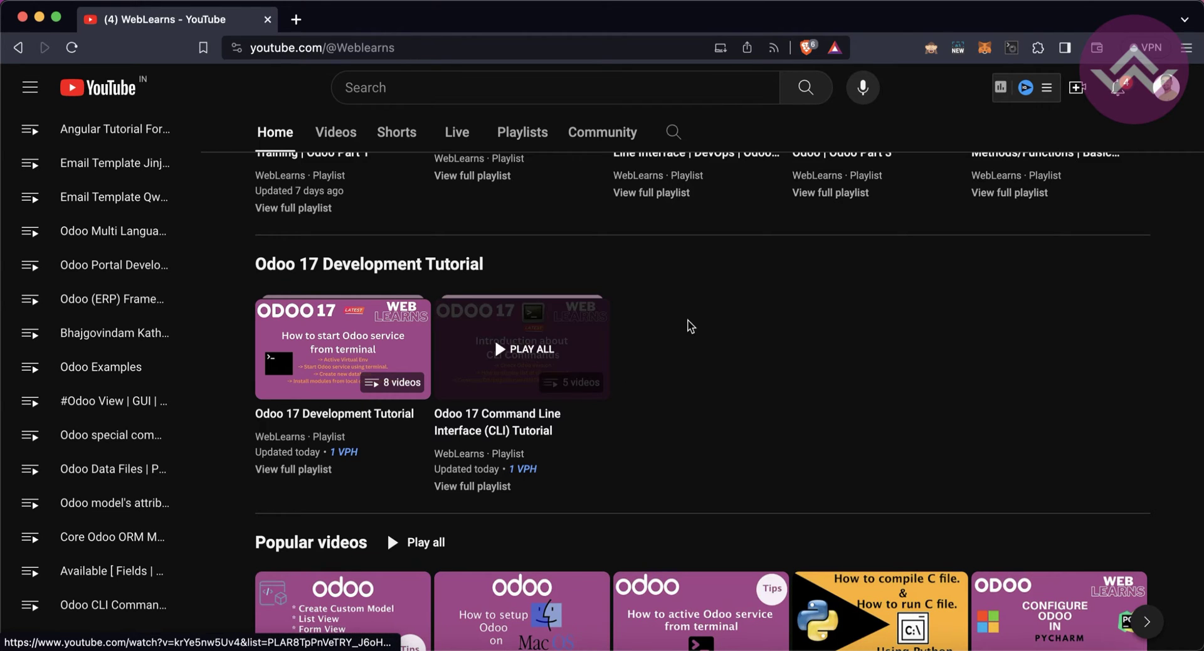
{"action": "mouse_move", "coordinate": [549, 341]}
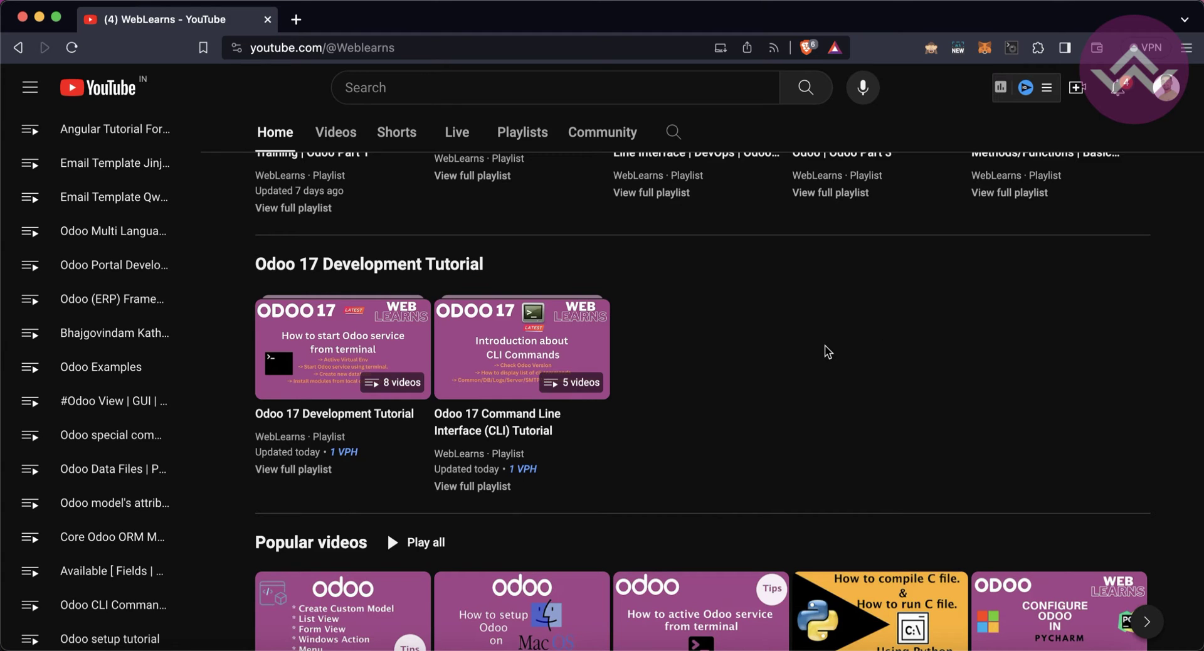
{"action": "scroll", "coordinate": [825, 349], "scroll_direction": "up", "scroll_amount": 4}
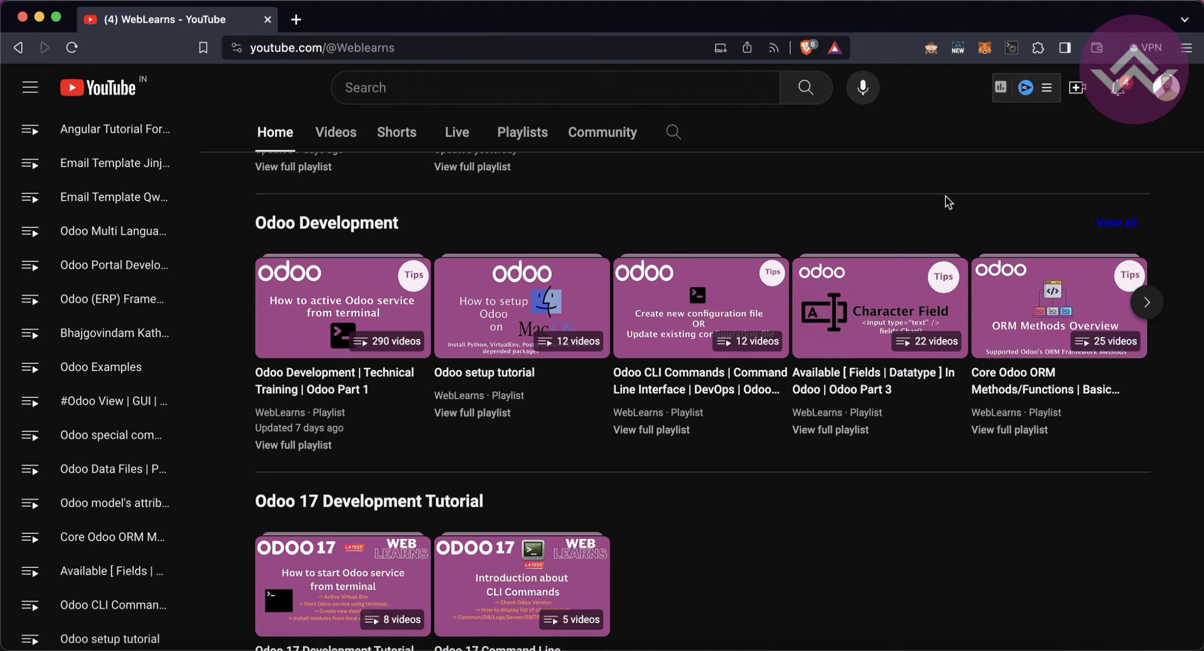
{"action": "left_click", "coordinate": [1117, 223]}
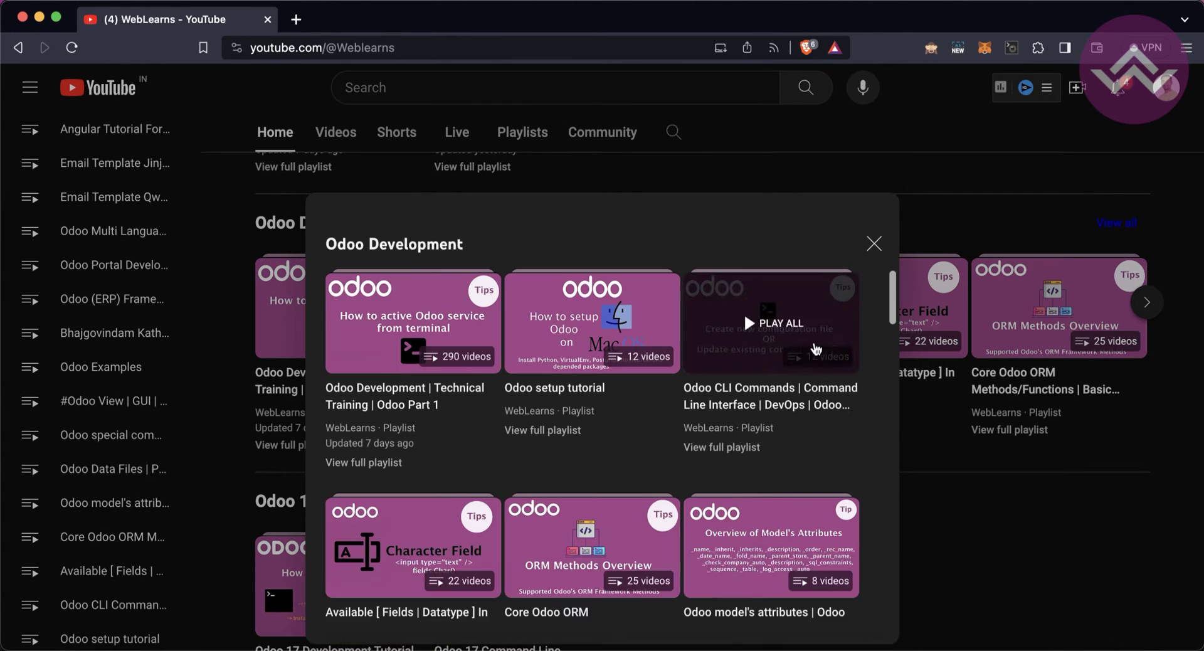
{"action": "scroll", "coordinate": [867, 383], "scroll_direction": "down", "scroll_amount": 15}
{"action": "scroll", "coordinate": [867, 383], "scroll_direction": "down", "scroll_amount": 5}
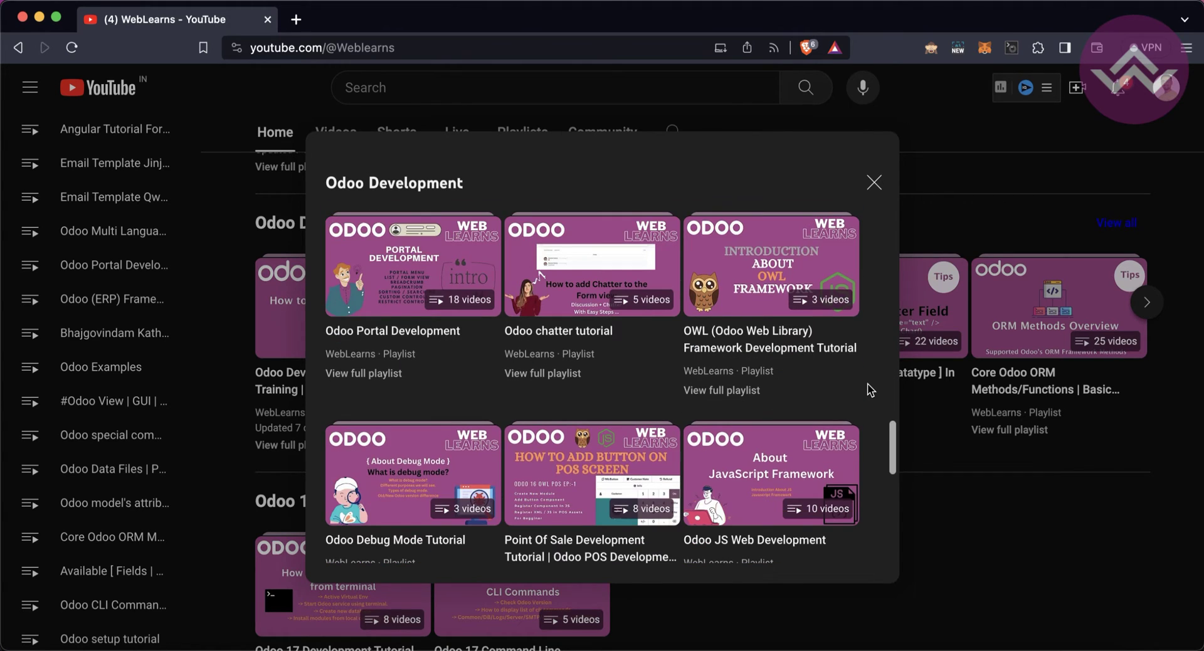
{"action": "scroll", "coordinate": [868, 384], "scroll_direction": "down", "scroll_amount": 7}
{"action": "scroll", "coordinate": [867, 384], "scroll_direction": "up", "scroll_amount": 5}
- Close the playlists list and bring the odoo project in PyCharm to the front
{"action": "key", "text": "Escape"}
{"action": "scroll", "coordinate": [721, 514], "scroll_direction": "down", "scroll_amount": 3}
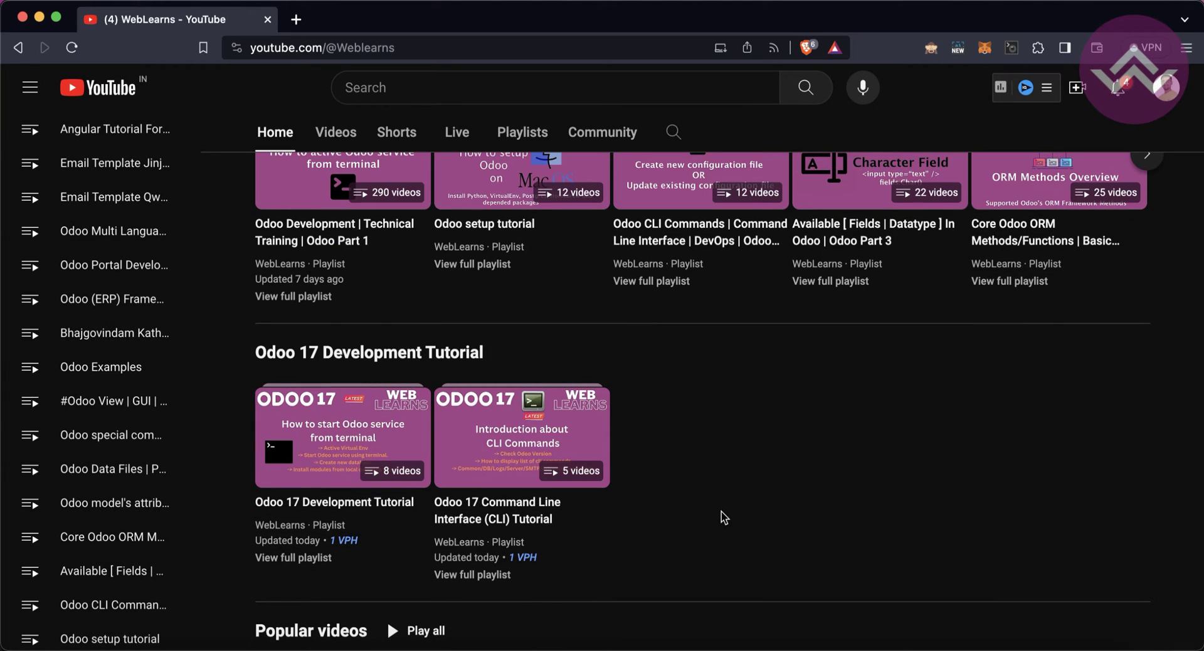
{"action": "left_click", "coordinate": [390, 646]}
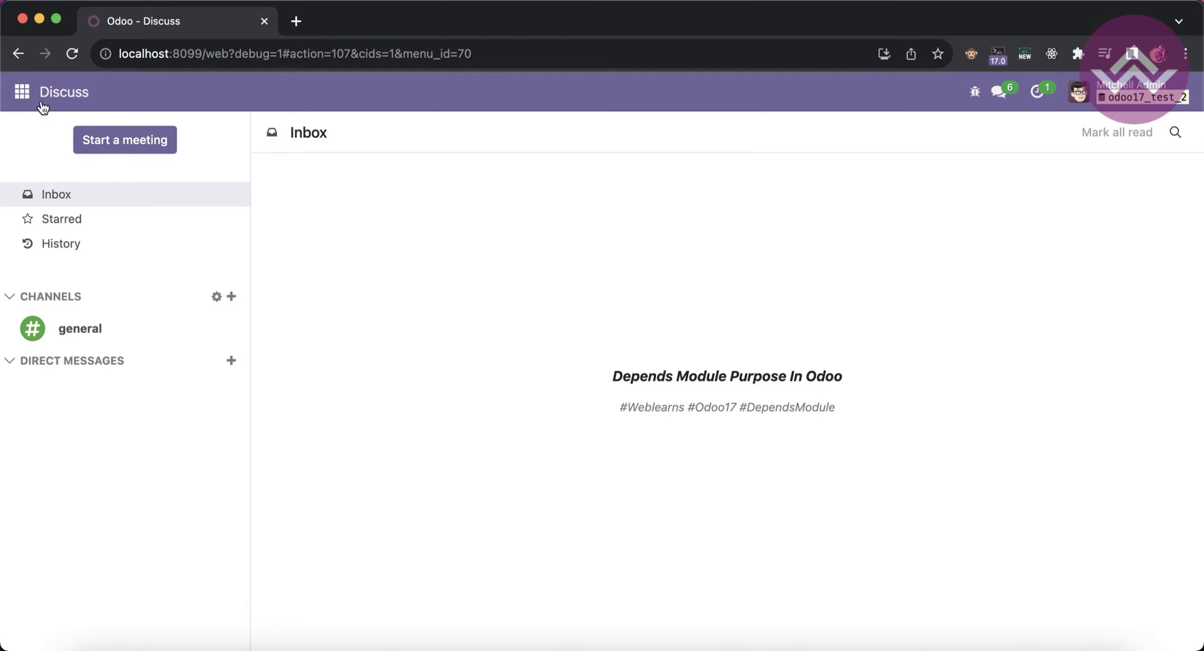
{"action": "left_click", "coordinate": [249, 646]}
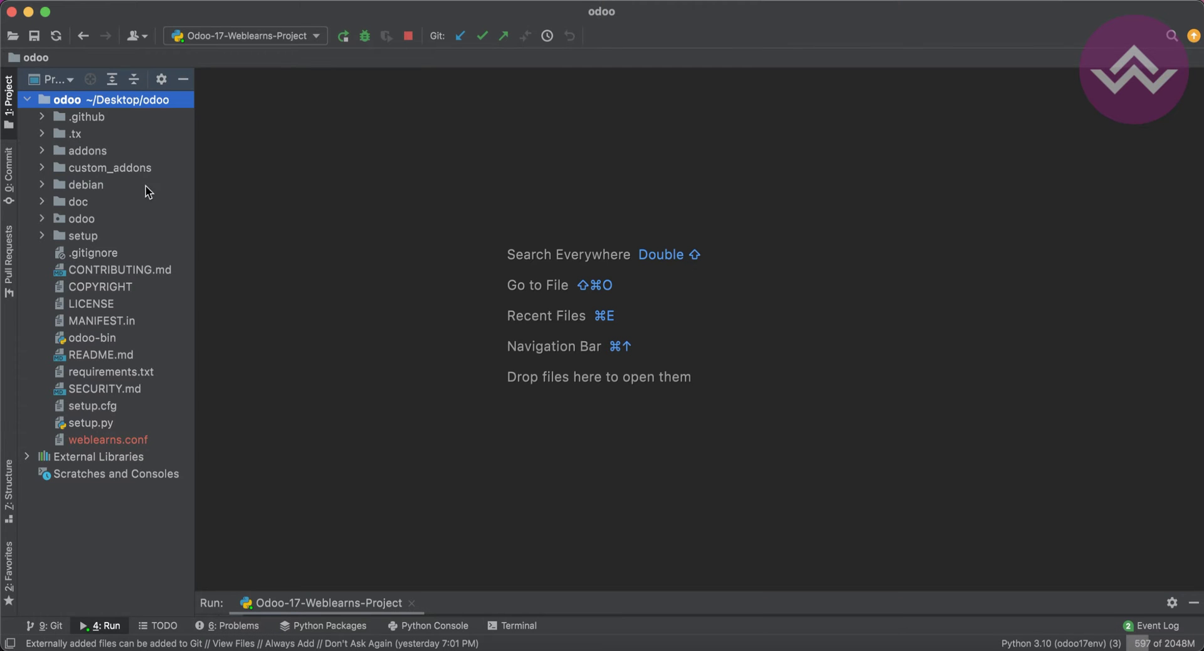
- Open custom_addons/student/__manifest__.py, which depends on base, then return to the Odoo browser
{"action": "double_click", "coordinate": [132, 167]}
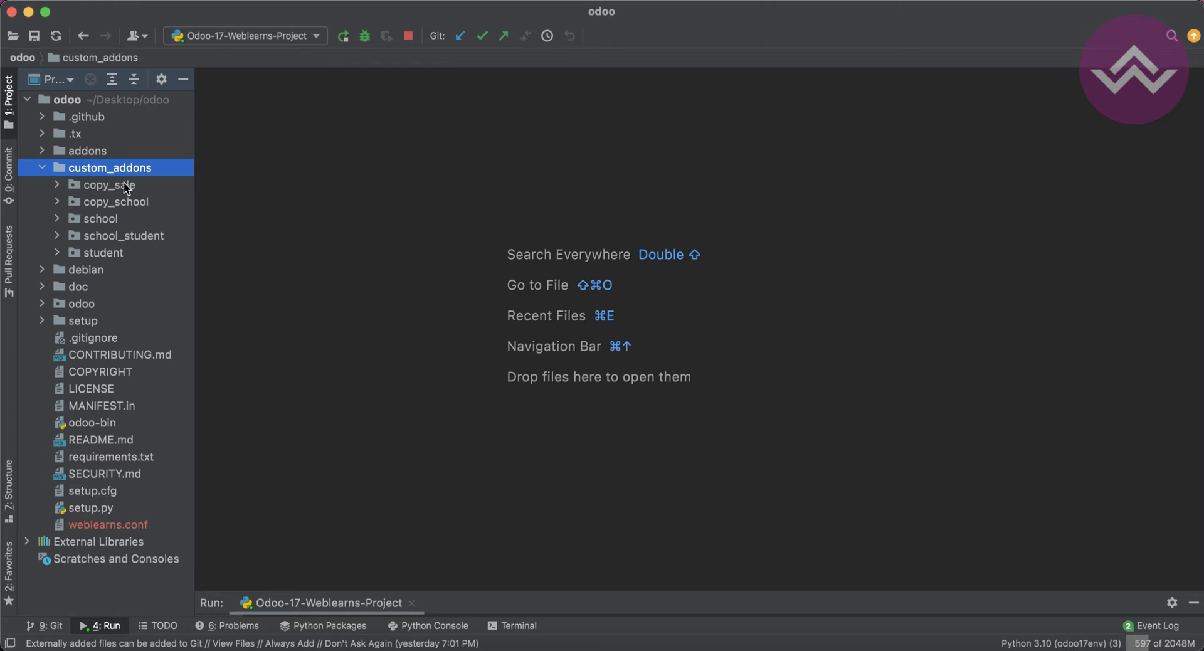
{"action": "double_click", "coordinate": [120, 252]}
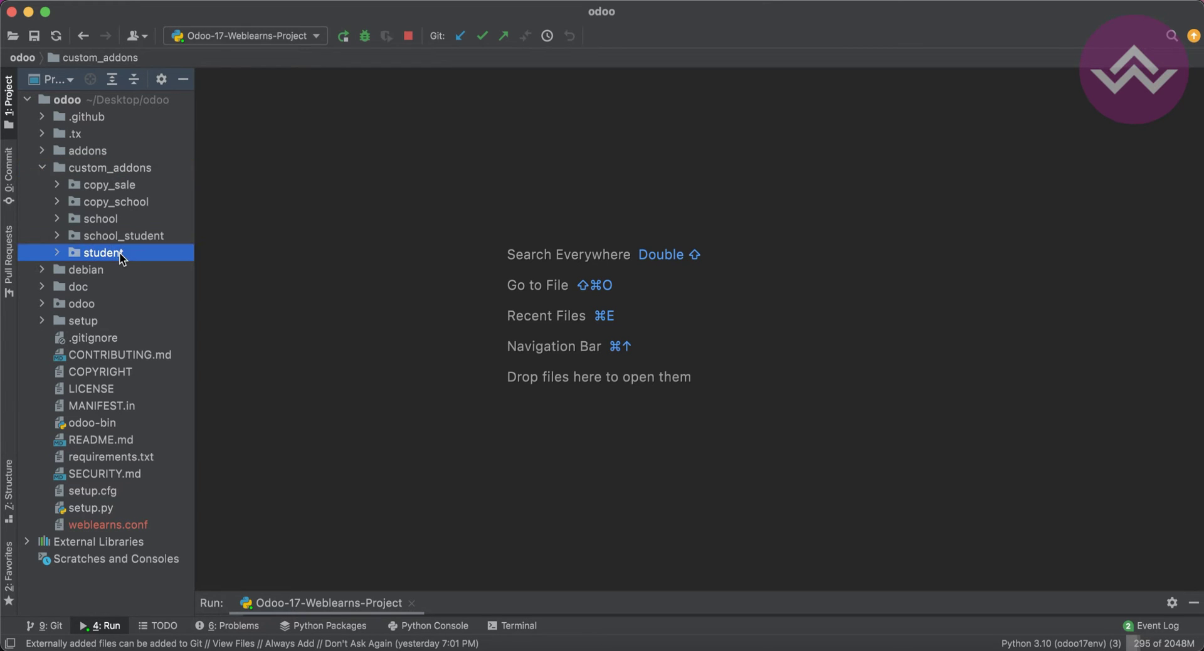
{"action": "double_click", "coordinate": [129, 371]}
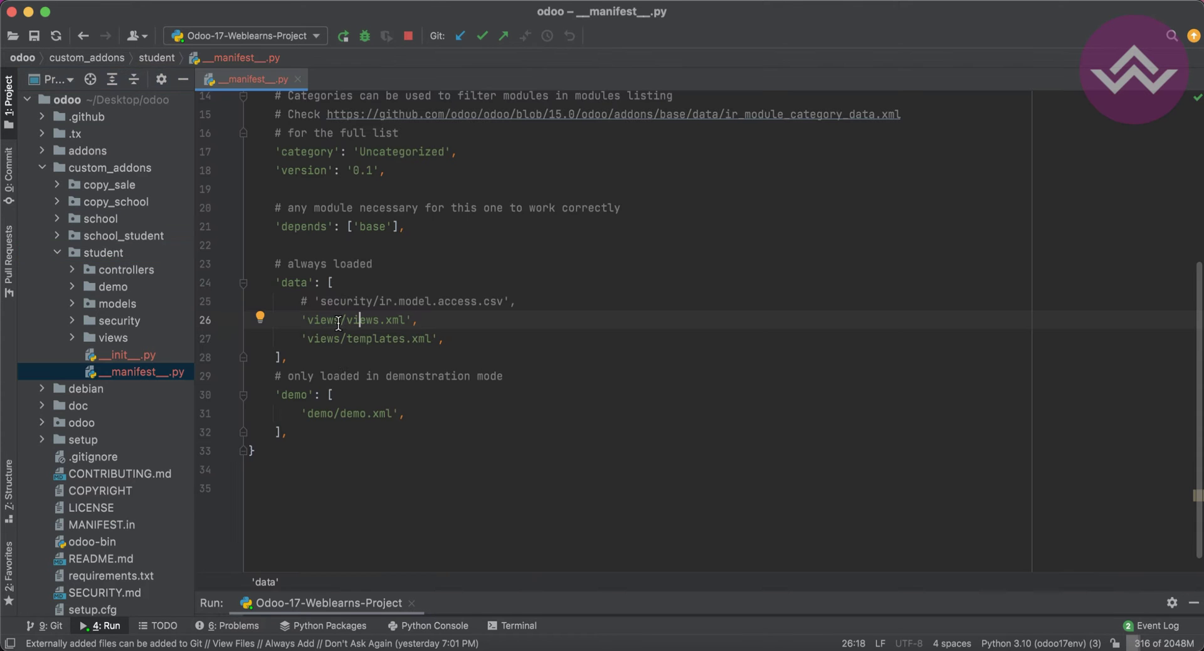
{"action": "left_click", "coordinate": [389, 640]}
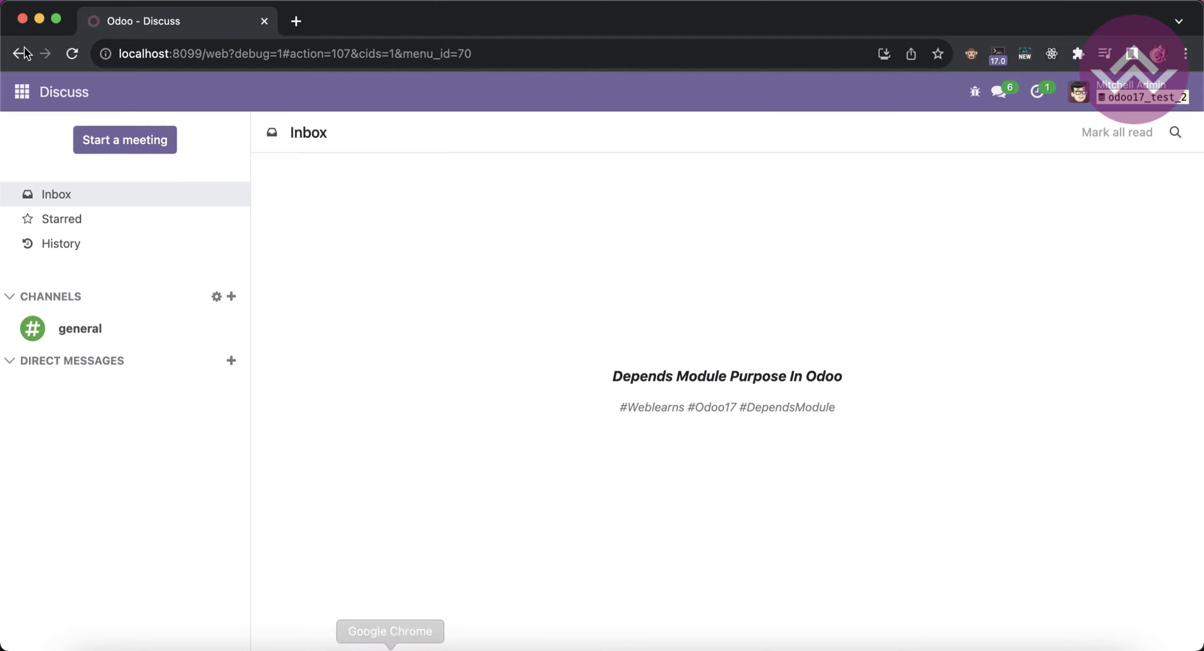
- List the three Not Installed 'school' modules in Apps list view, then return to PyCharm
{"action": "left_click", "coordinate": [22, 92]}
{"action": "left_click", "coordinate": [49, 220]}
{"action": "type", "text": "s"}
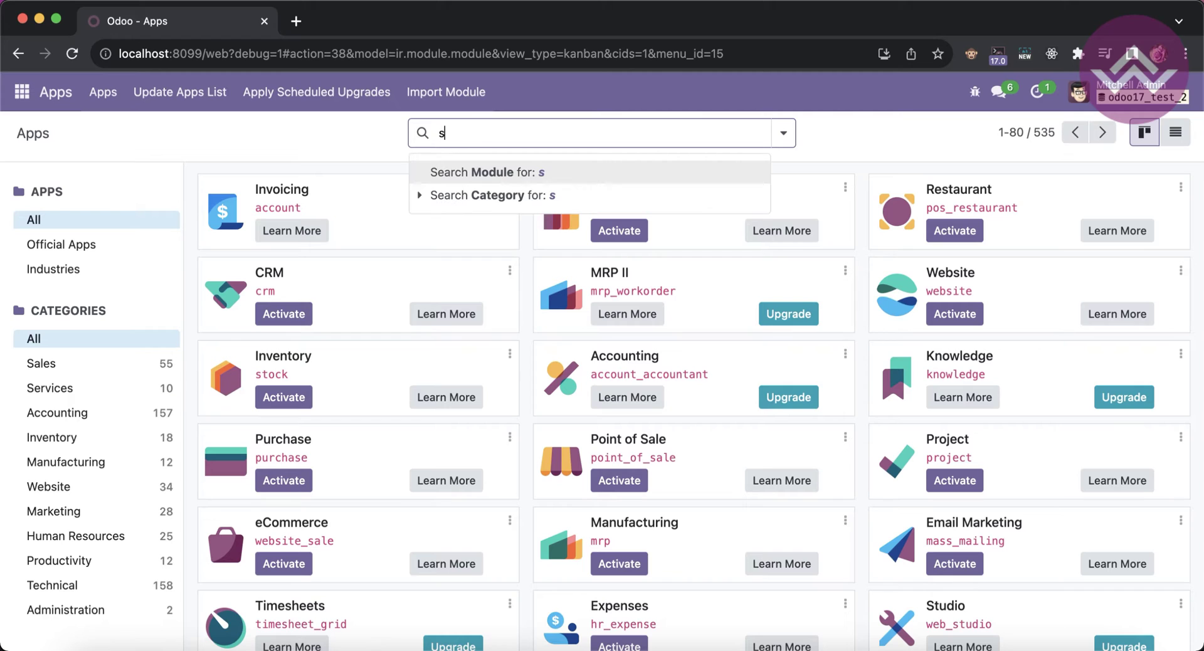
{"action": "type", "text": "tud"}
{"action": "key", "text": "BackSpace"}
{"action": "key", "text": "BackSpace"}
{"action": "key", "text": "BackSpace"}
{"action": "type", "text": "chool"}
{"action": "key", "text": "Return"}
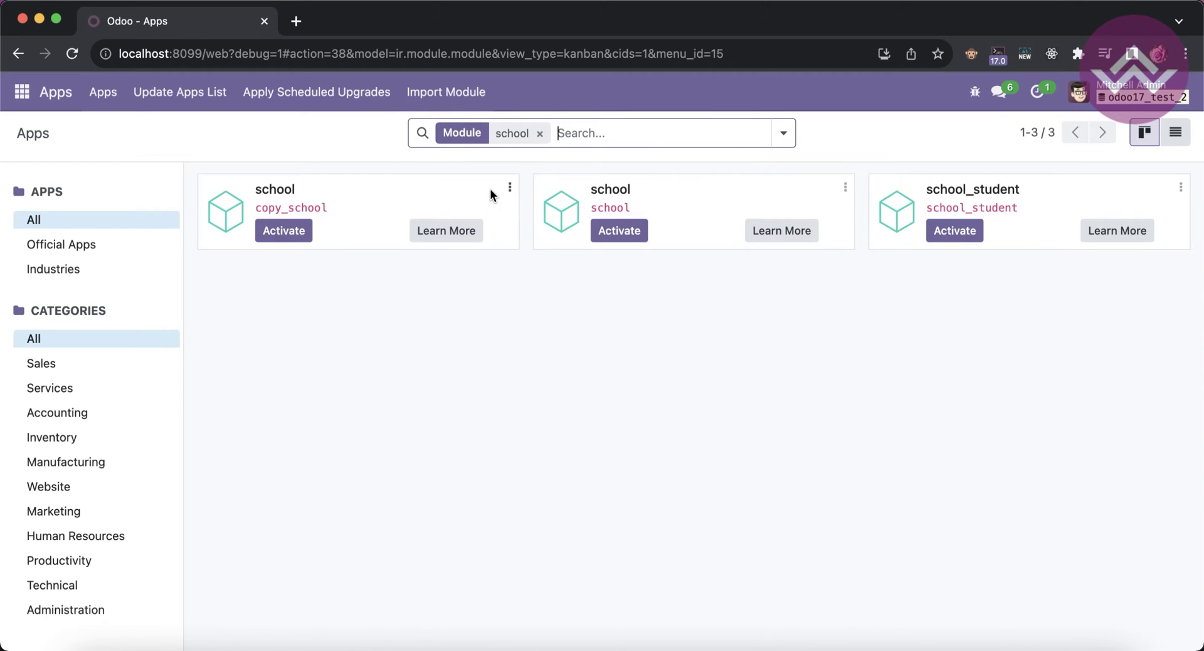
{"action": "left_click", "coordinate": [1167, 140]}
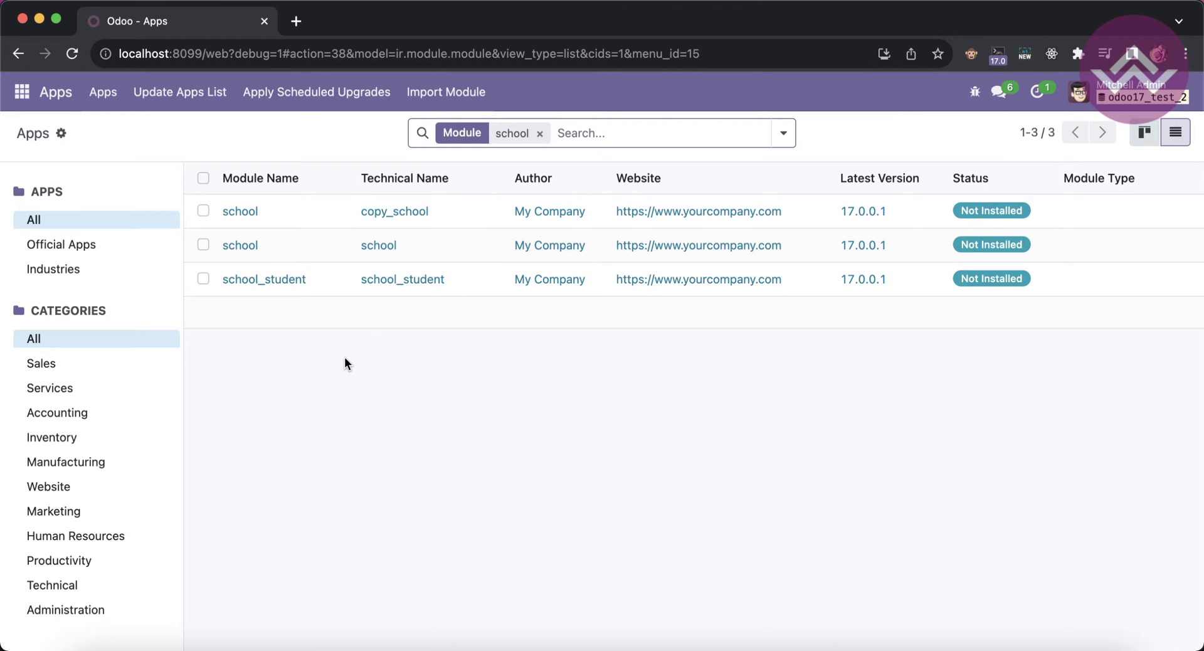
{"action": "left_click", "coordinate": [255, 647]}
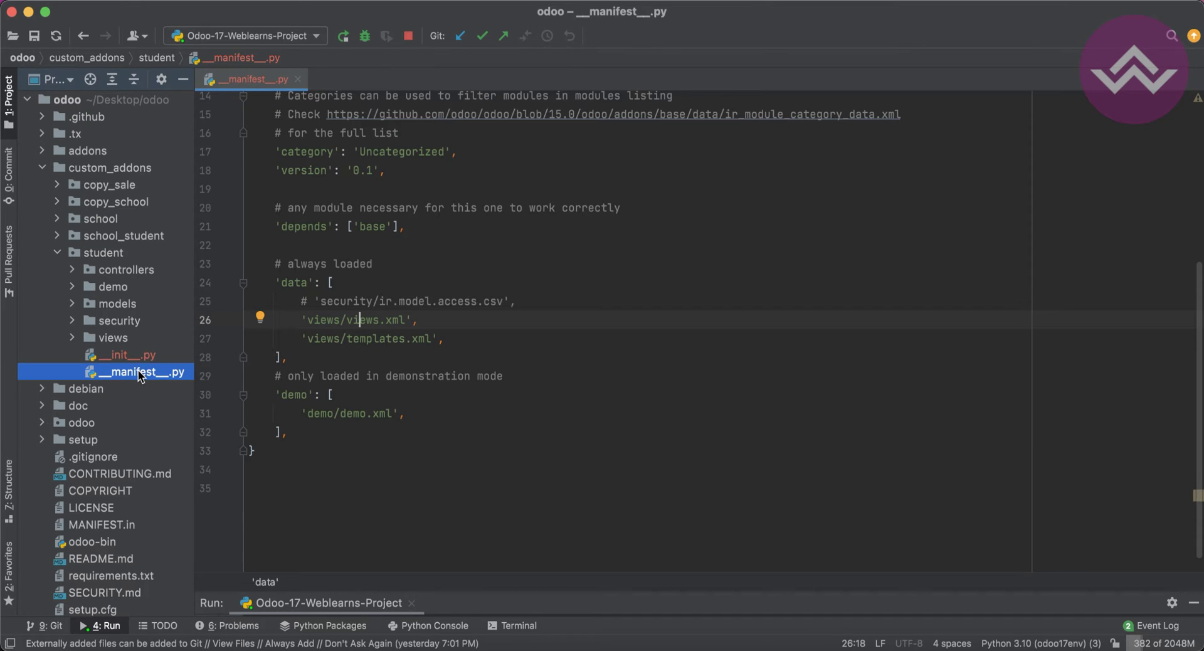
- Open the school module's __manifest__.py and locate 'base' in its 'depends' list
{"action": "double_click", "coordinate": [103, 252]}
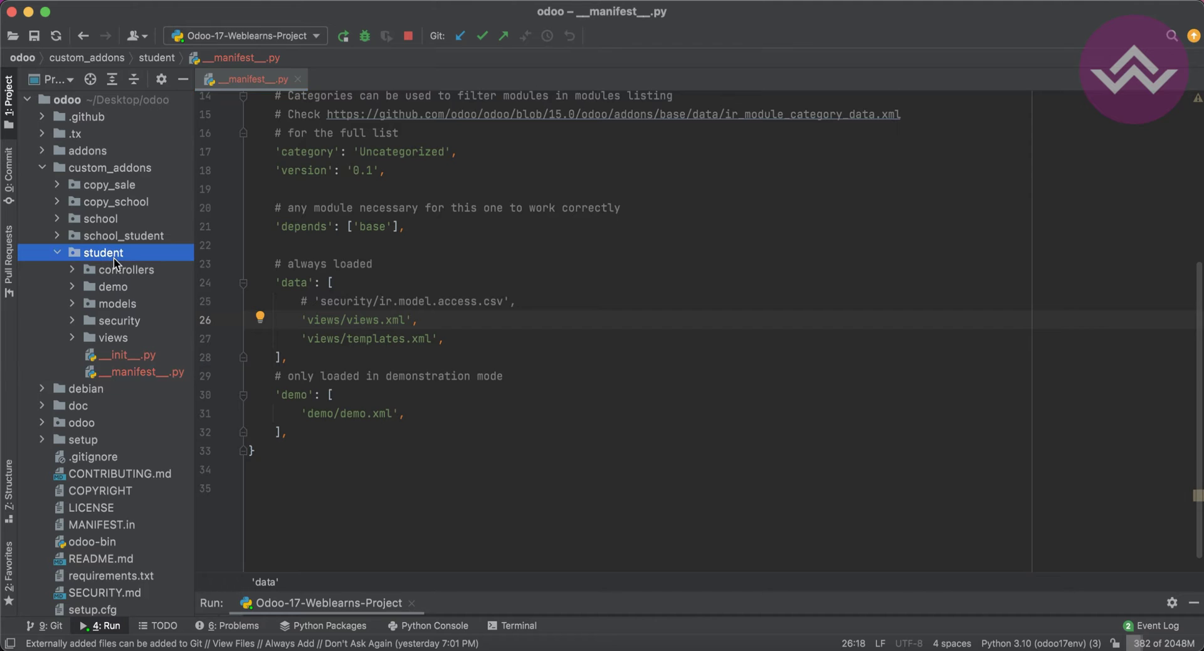
{"action": "double_click", "coordinate": [110, 218]}
{"action": "double_click", "coordinate": [135, 337]}
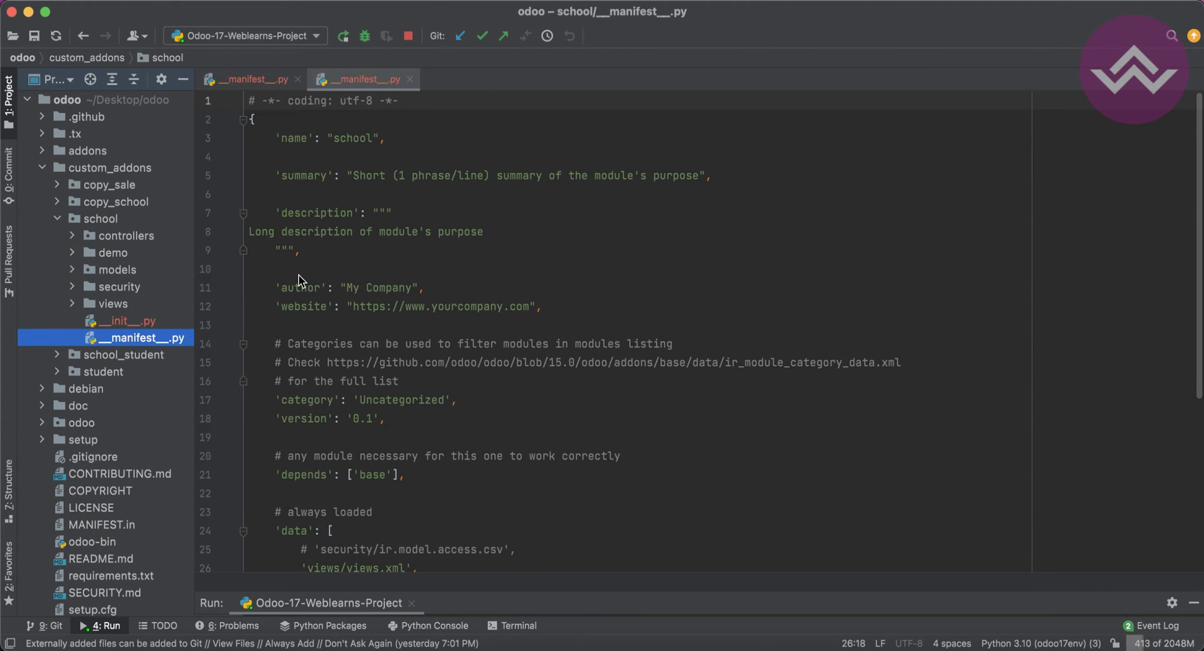
{"action": "key", "text": "ctrl+space"}
{"action": "key", "text": "Escape"}
{"action": "scroll", "coordinate": [376, 419], "scroll_direction": "down", "scroll_amount": 2}
{"action": "double_click", "coordinate": [303, 406]}
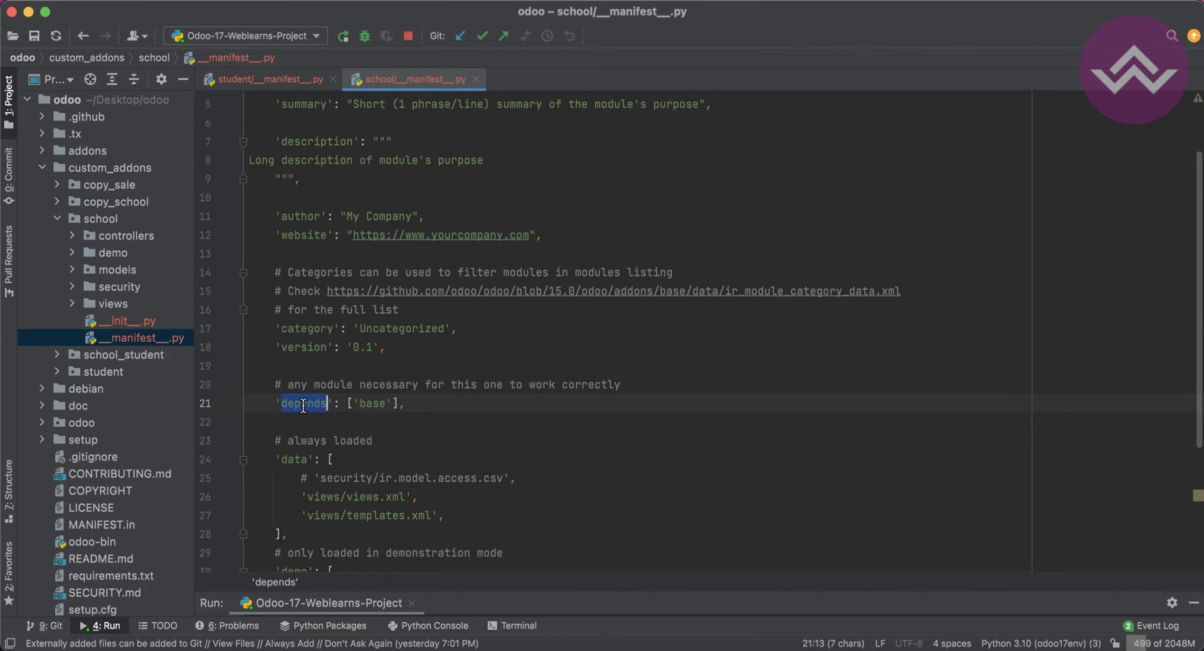
{"action": "double_click", "coordinate": [371, 402]}
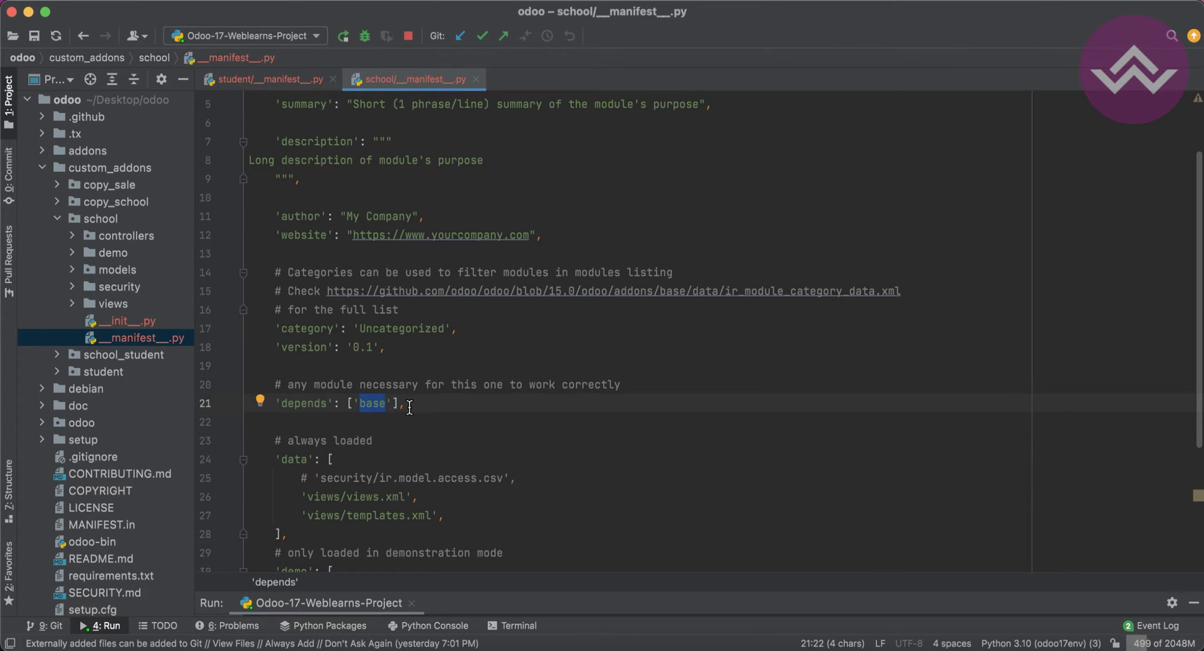
{"action": "left_click", "coordinate": [393, 402]}
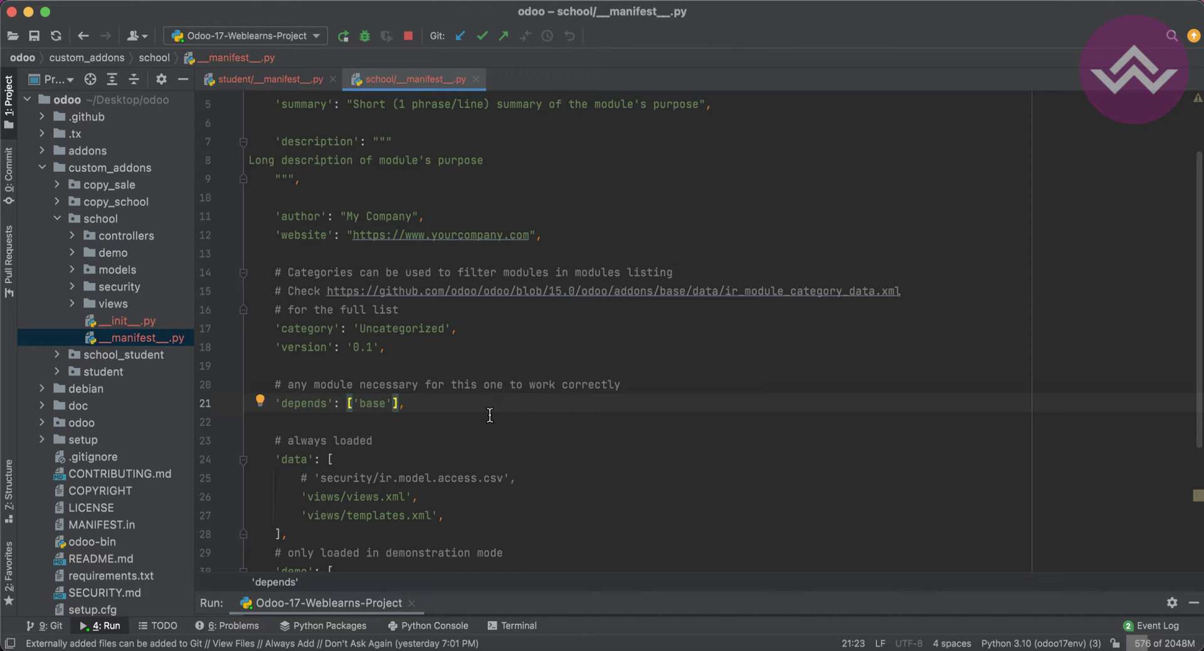
- Add 'copy_school' and 'school_student' after 'base' in the school manifest's depends list
{"action": "left_click", "coordinate": [119, 205]}
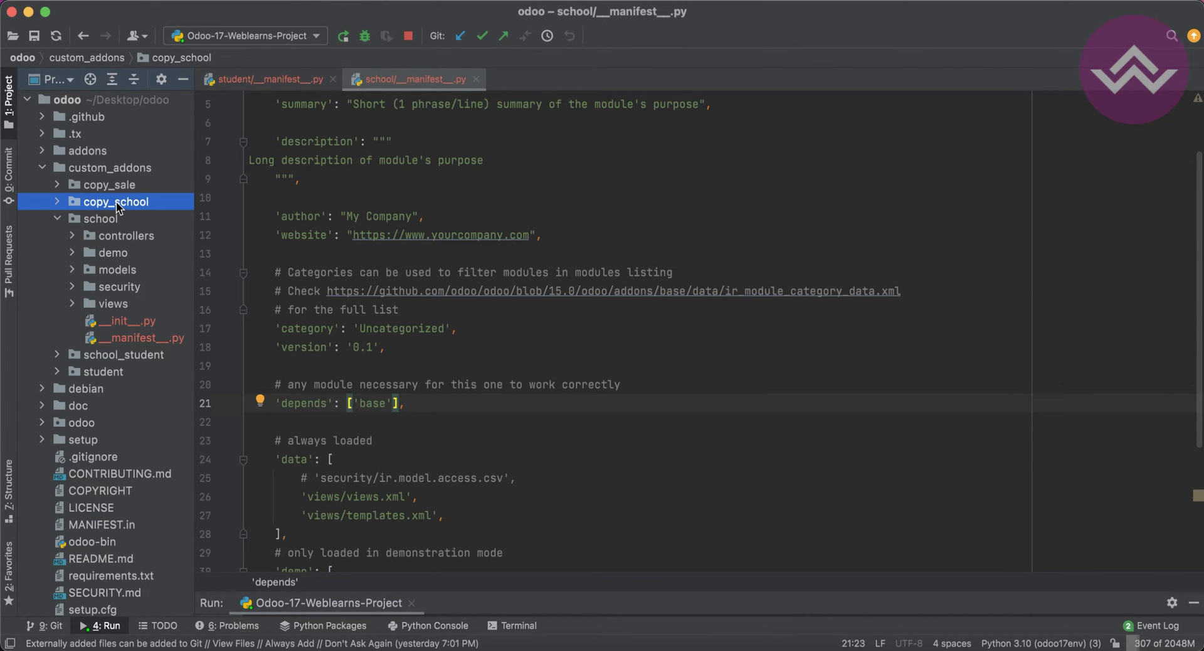
{"action": "left_click", "coordinate": [392, 401]}
{"action": "type", "text": ",'copy_school'"}
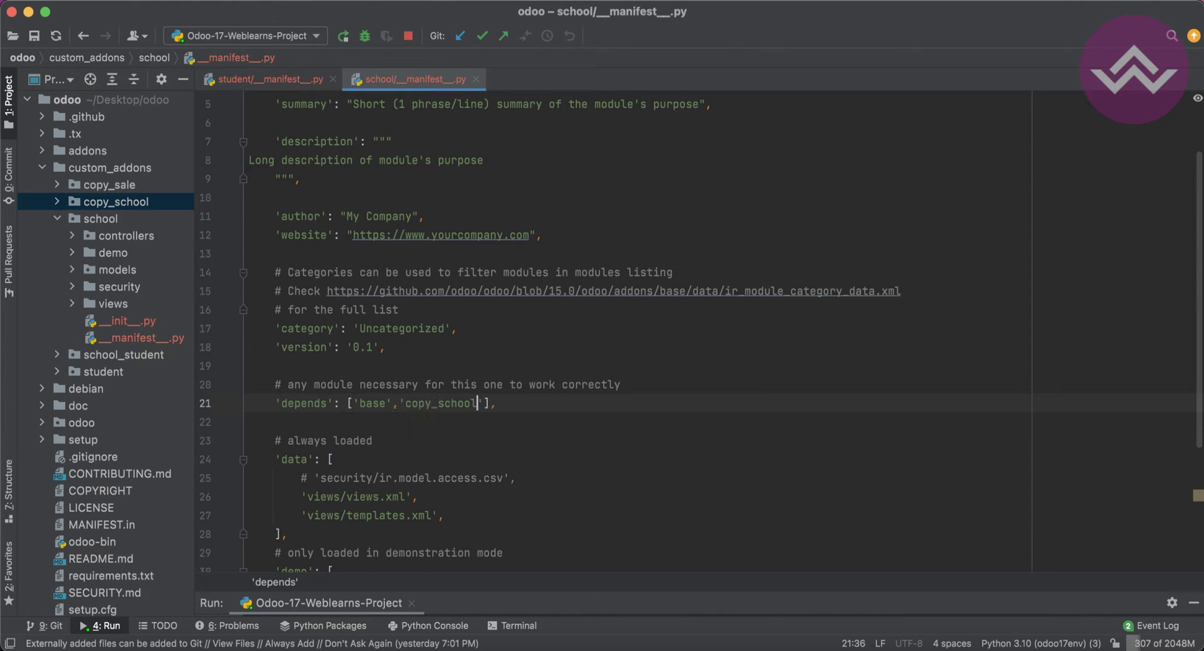
{"action": "type", "text": ",'"}
{"action": "left_click", "coordinate": [121, 354]}
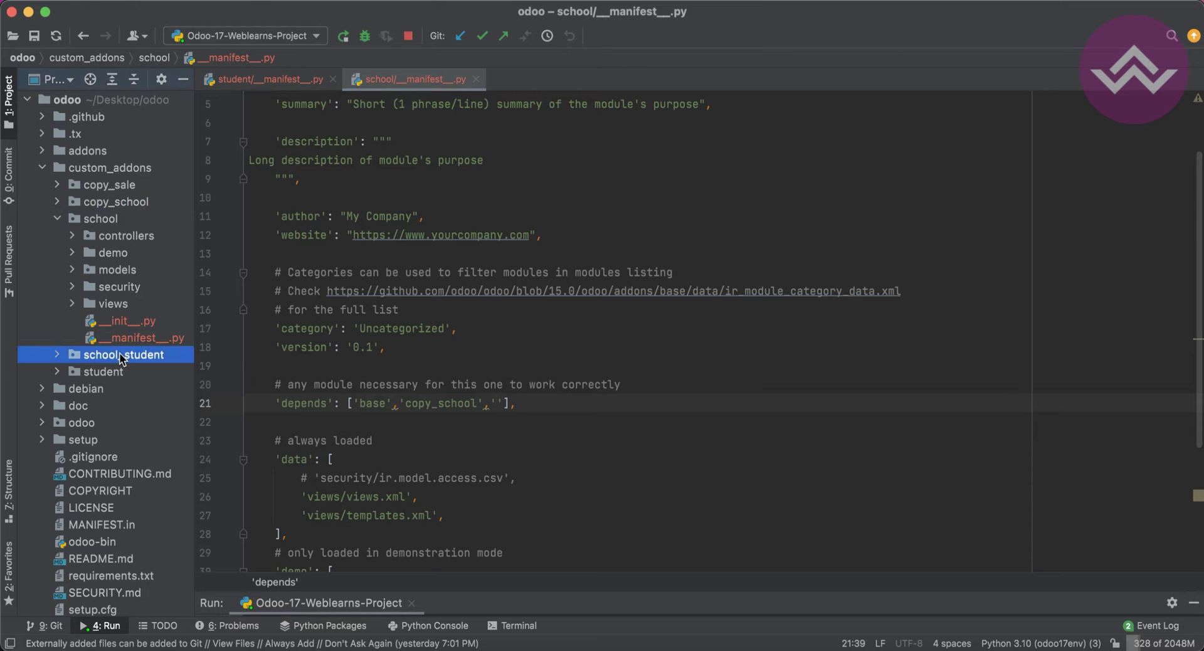
{"action": "left_click", "coordinate": [496, 399]}
{"action": "type", "text": "school_student"}
- Review the three dependency entries, restoring them after an accidental delete
{"action": "left_click_drag", "start_coordinate": [355, 402], "coordinate": [543, 397]}
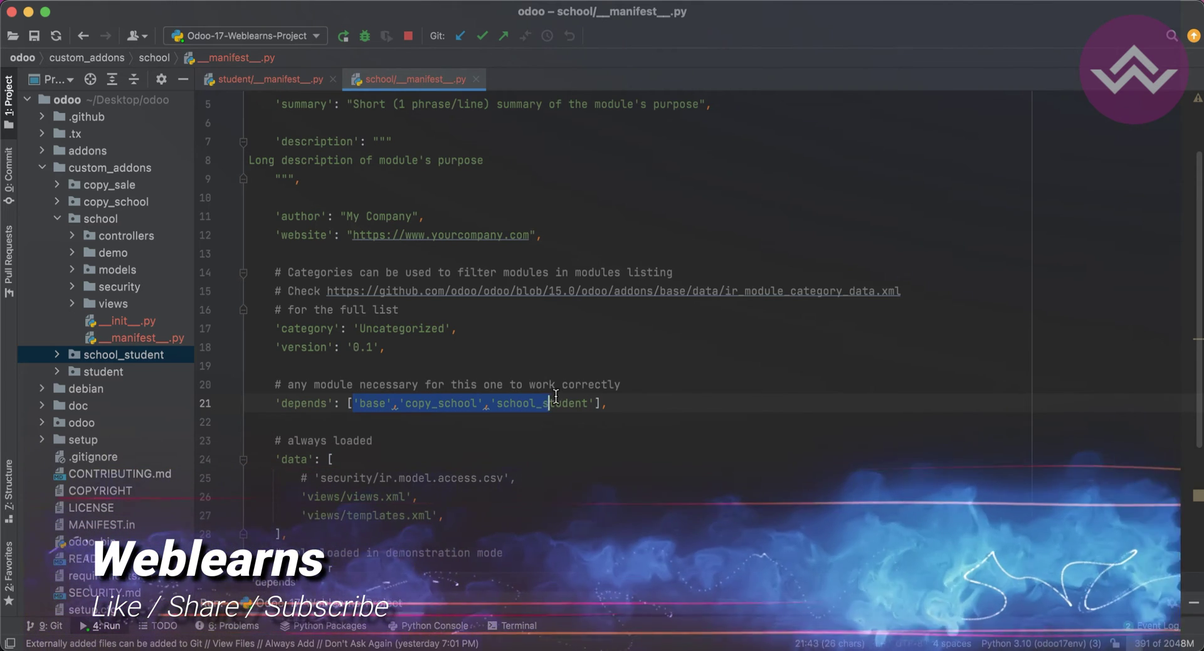
{"action": "double_click", "coordinate": [306, 403]}
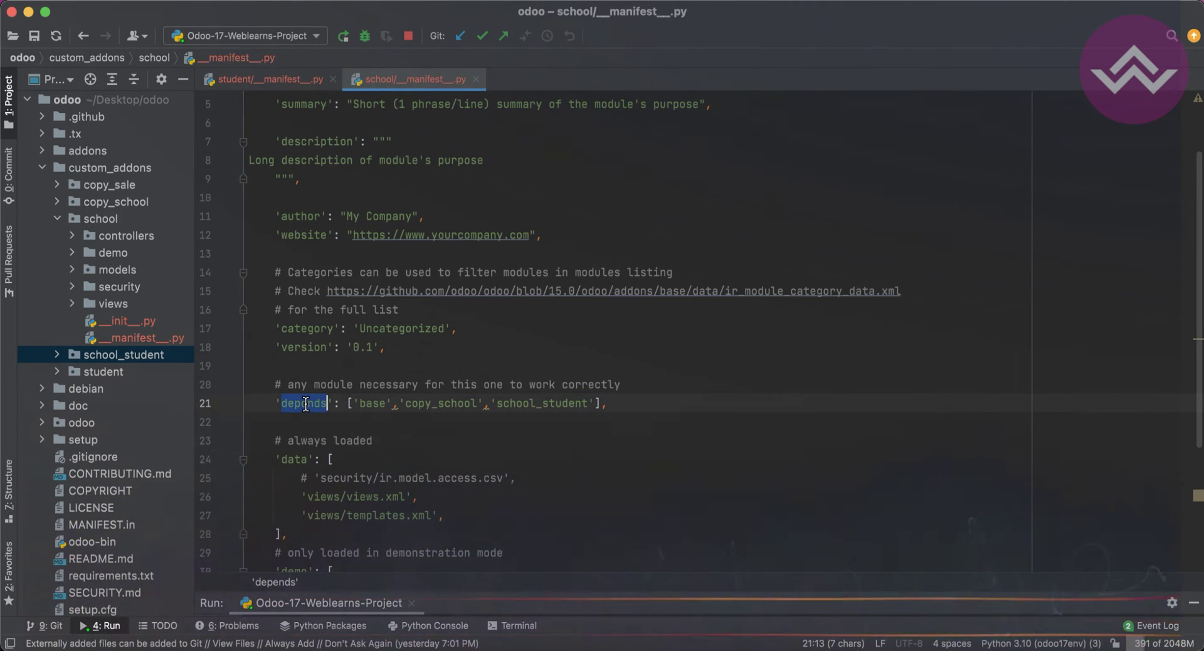
{"action": "left_click_drag", "start_coordinate": [348, 403], "coordinate": [587, 402]}
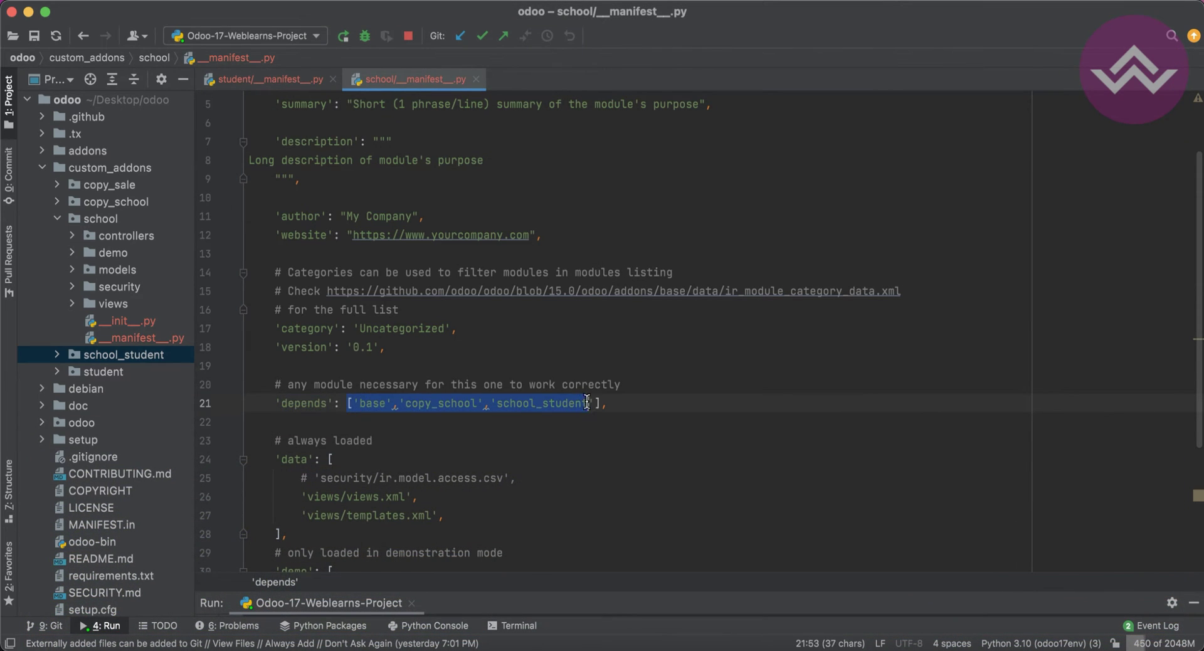
{"action": "left_click", "coordinate": [376, 405]}
{"action": "double_click", "coordinate": [378, 406]}
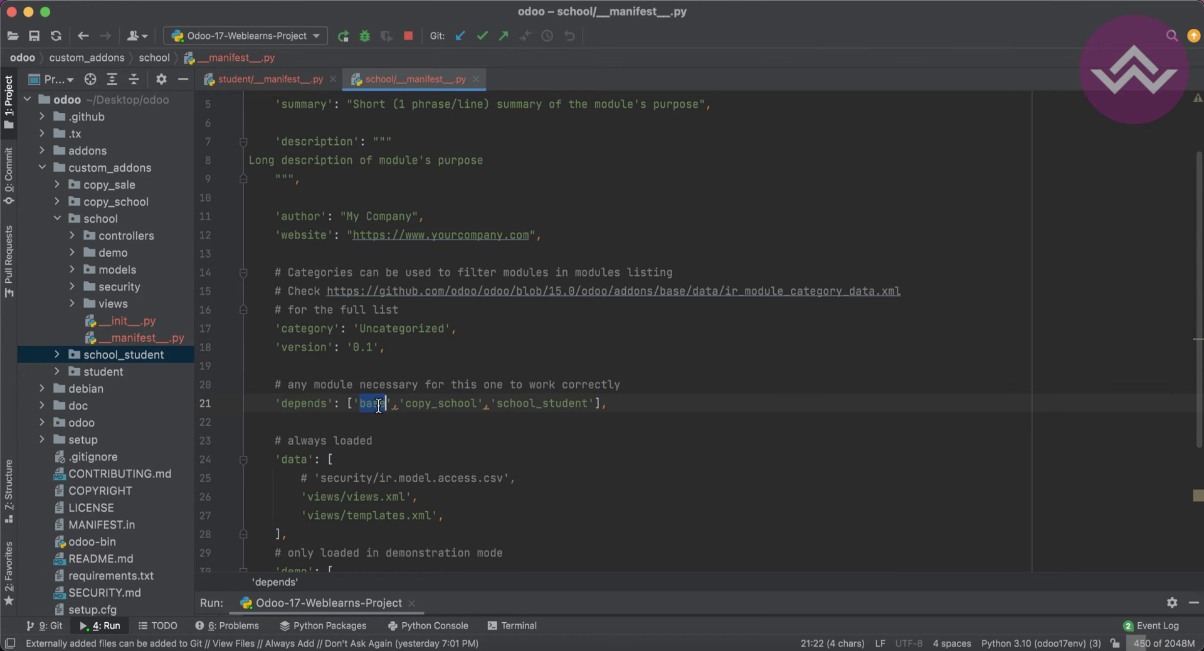
{"action": "left_click_drag", "start_coordinate": [355, 403], "coordinate": [594, 403]}
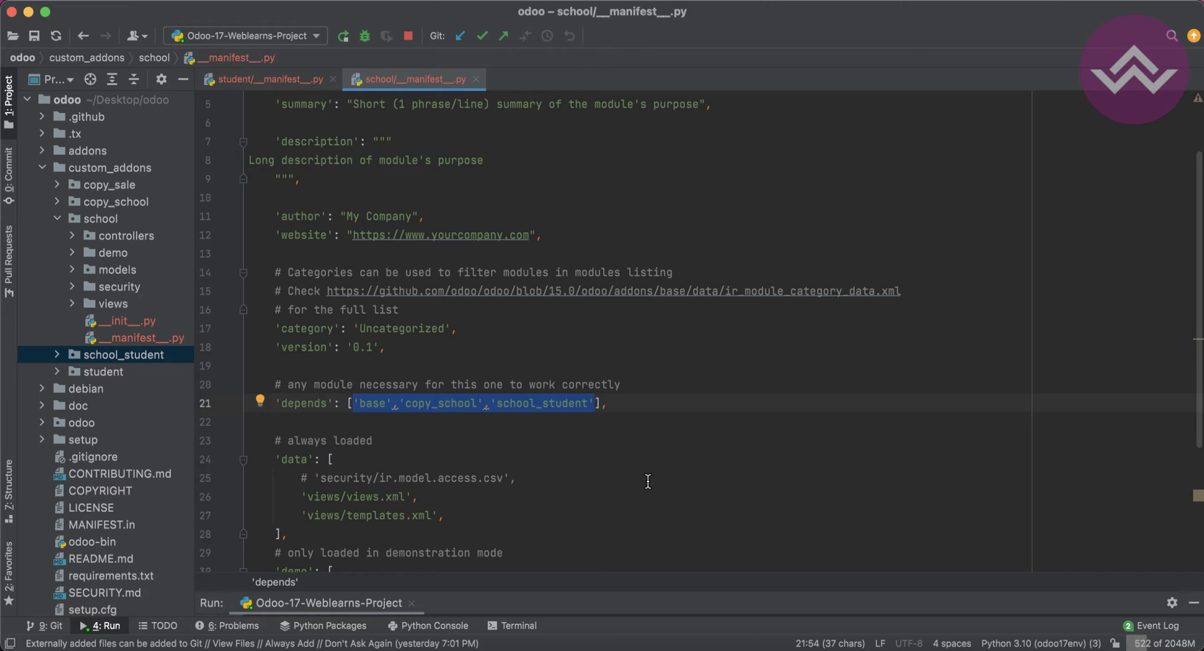
{"action": "key", "text": "BackSpace"}
{"action": "key", "text": "super+z"}
{"action": "left_click", "coordinate": [454, 403]}
{"action": "double_click", "coordinate": [412, 403]}
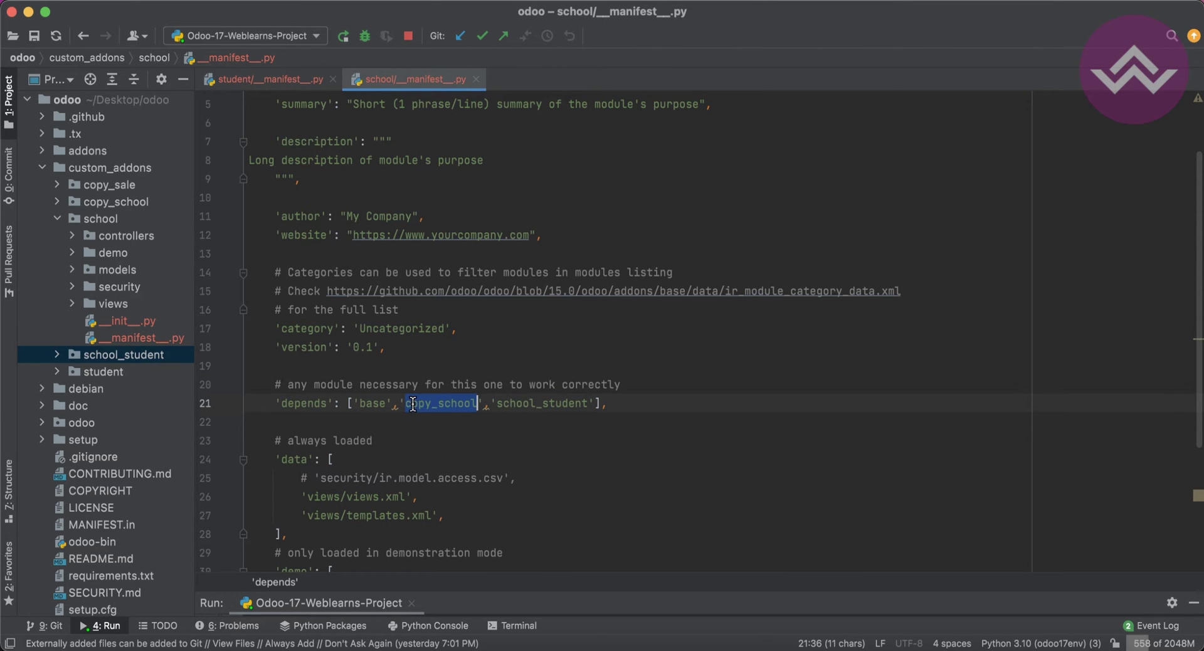
{"action": "double_click", "coordinate": [532, 403]}
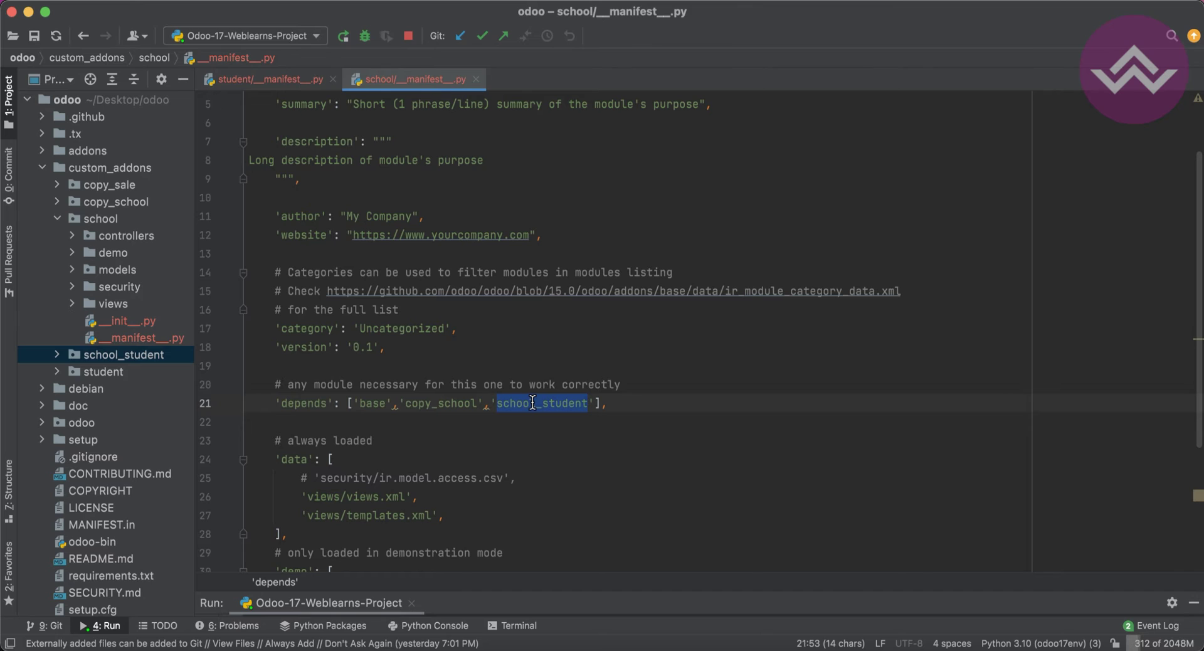
- Restart the Odoo server with Stop and Run, then return to the Apps list
{"action": "left_click", "coordinate": [408, 36]}
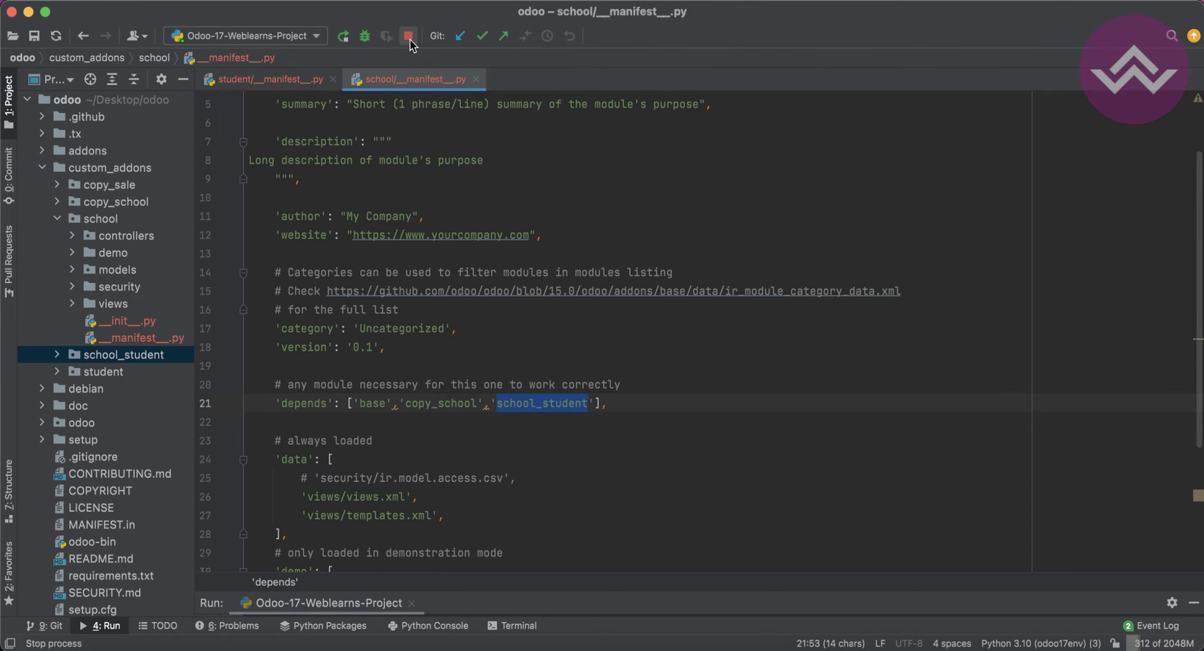
{"action": "left_click", "coordinate": [344, 37]}
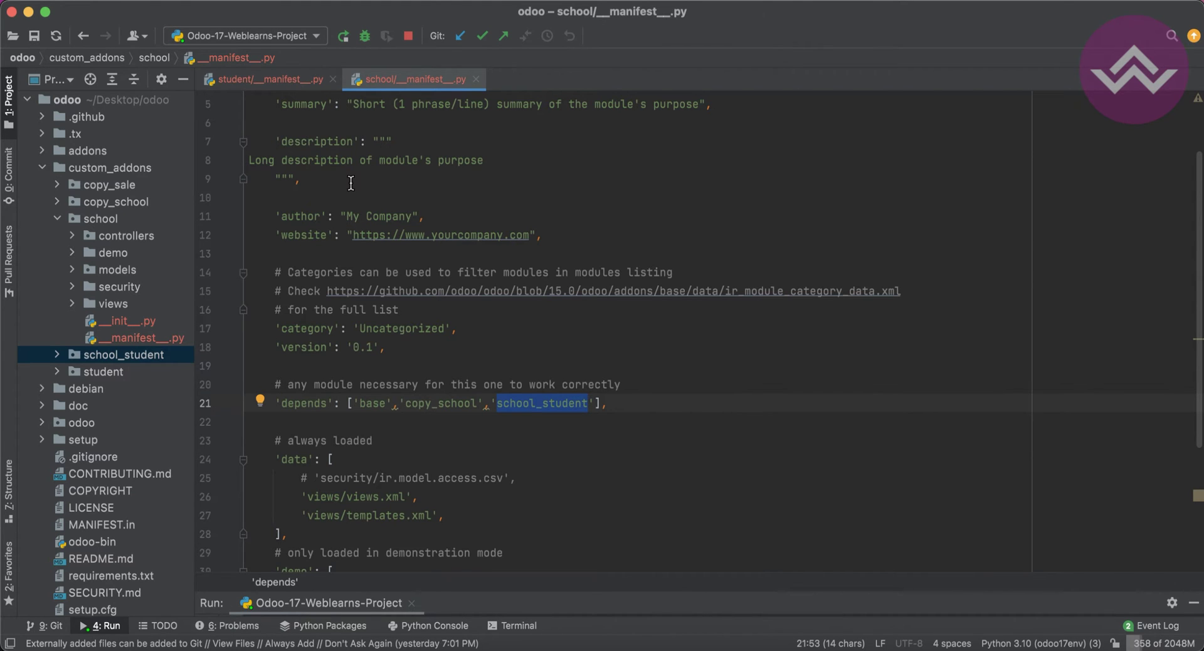
{"action": "left_click", "coordinate": [384, 641]}
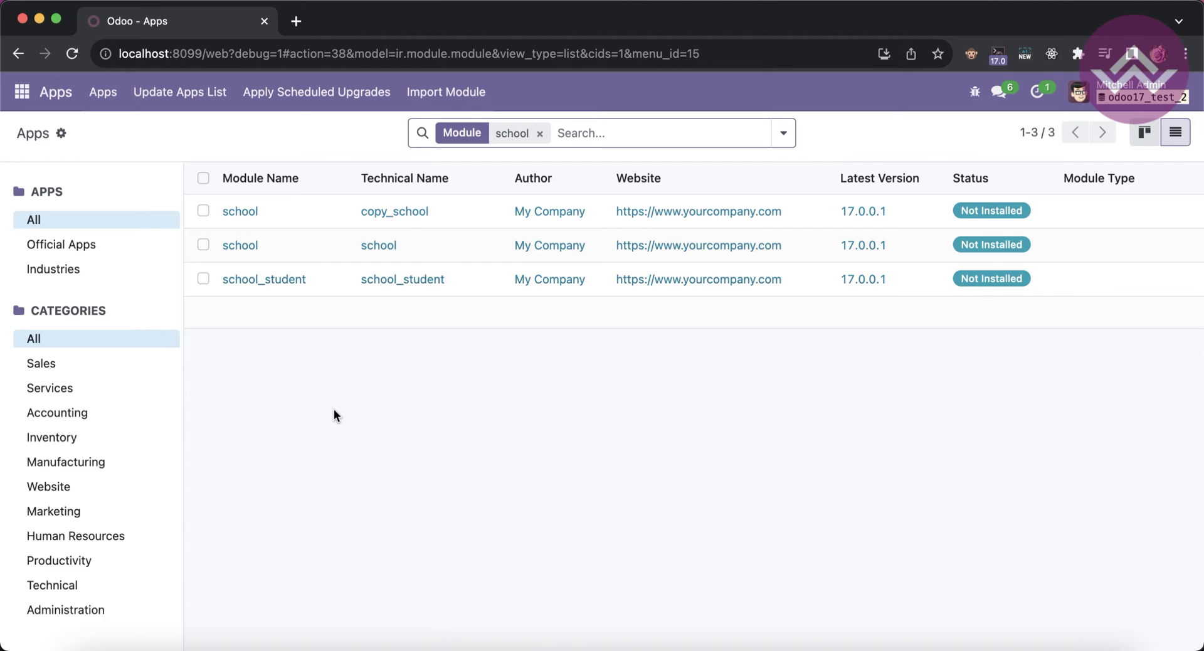
- Check the school module's Technical Data dependencies against its manifest in PyCharm
{"action": "left_click", "coordinate": [321, 256]}
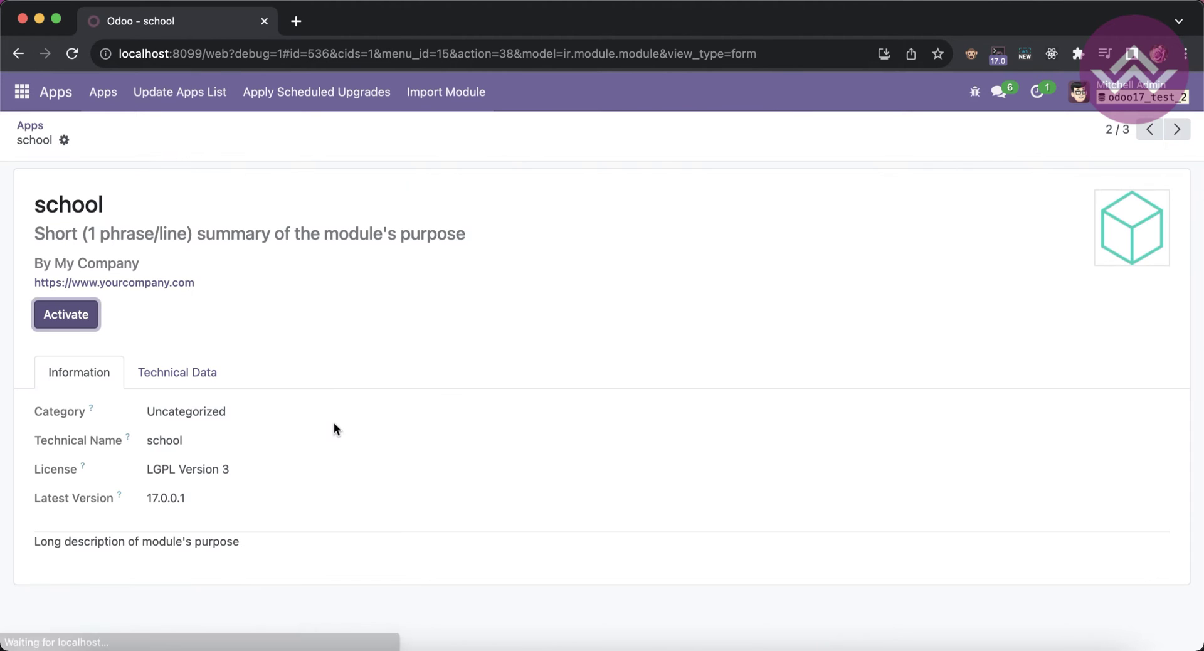
{"action": "left_click", "coordinate": [175, 372]}
{"action": "scroll", "coordinate": [231, 508], "scroll_direction": "down", "scroll_amount": 3}
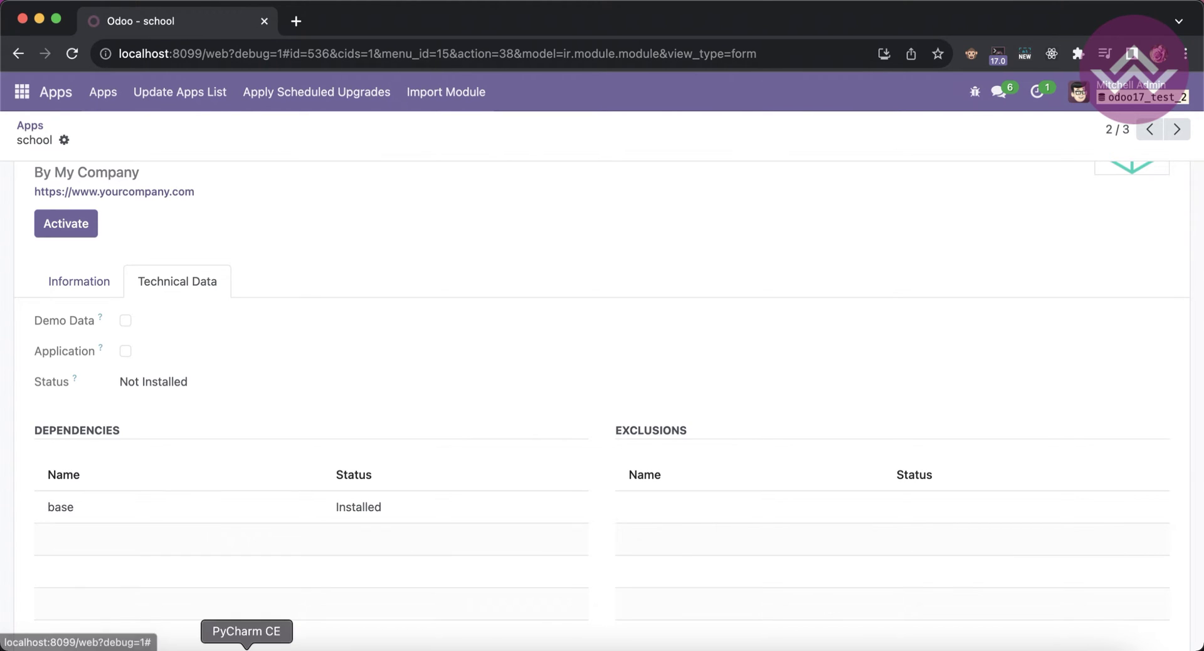
{"action": "left_click", "coordinate": [247, 645]}
{"action": "left_click", "coordinate": [425, 412]}
{"action": "left_click", "coordinate": [390, 644]}
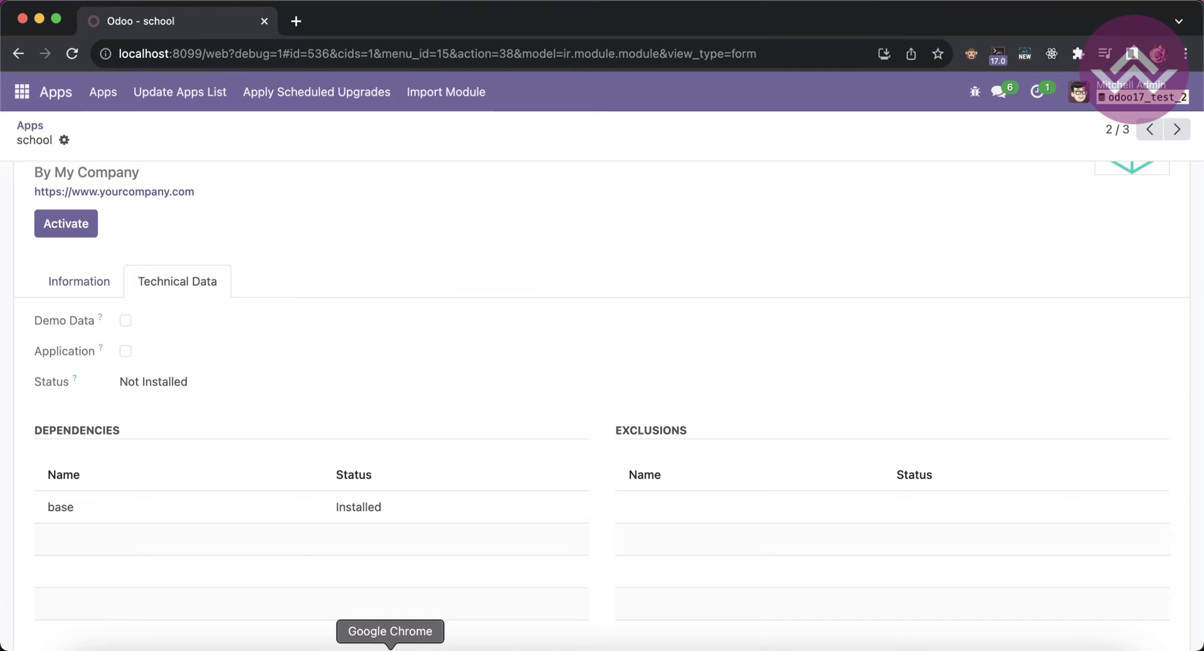
- Reload the school module page and recheck its Technical Data dependencies
{"action": "left_click", "coordinate": [79, 54]}
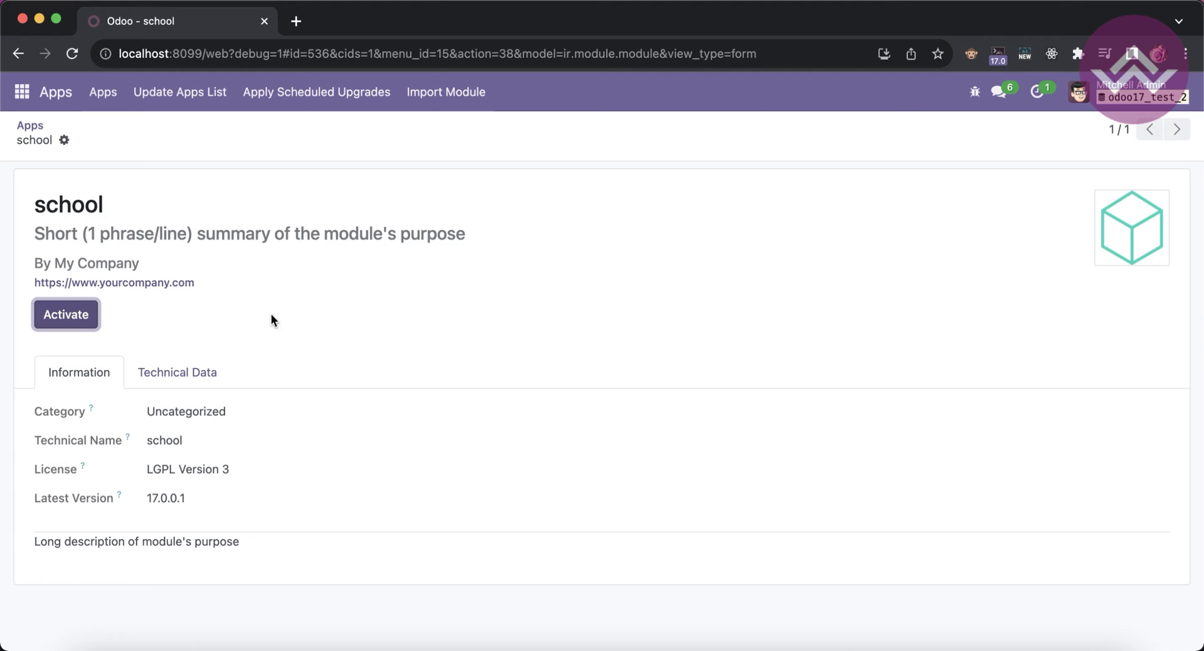
{"action": "left_click", "coordinate": [179, 374]}
{"action": "scroll", "coordinate": [190, 473], "scroll_direction": "down", "scroll_amount": 2}
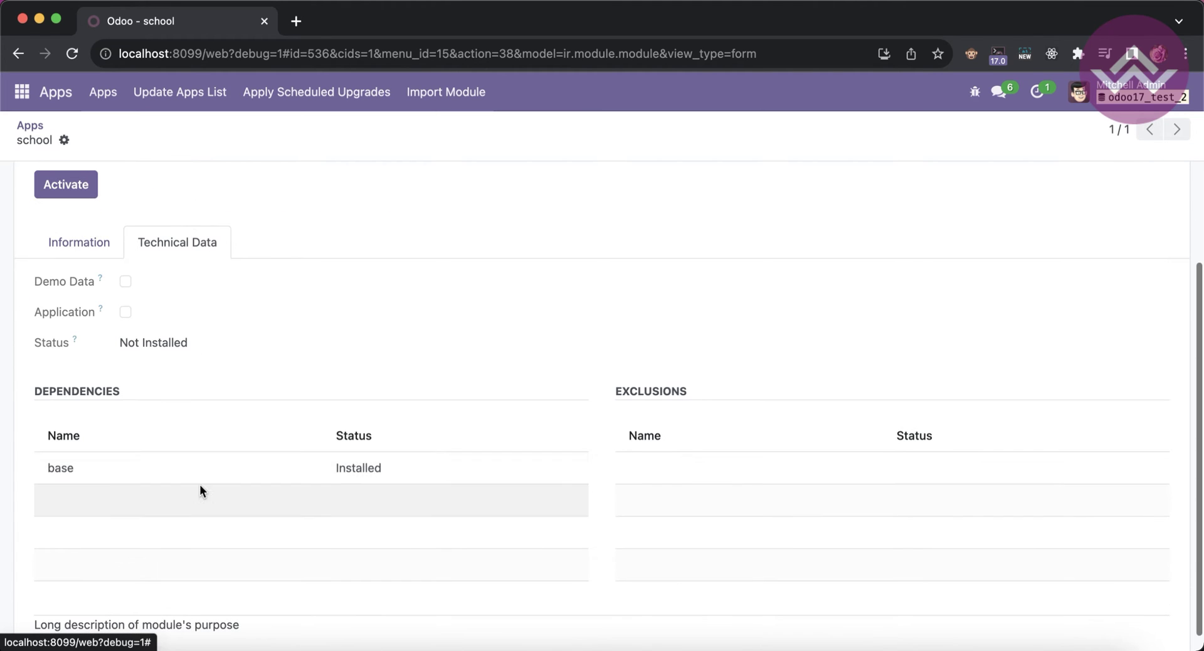
{"action": "scroll", "coordinate": [268, 470], "scroll_direction": "up", "scroll_amount": 2}
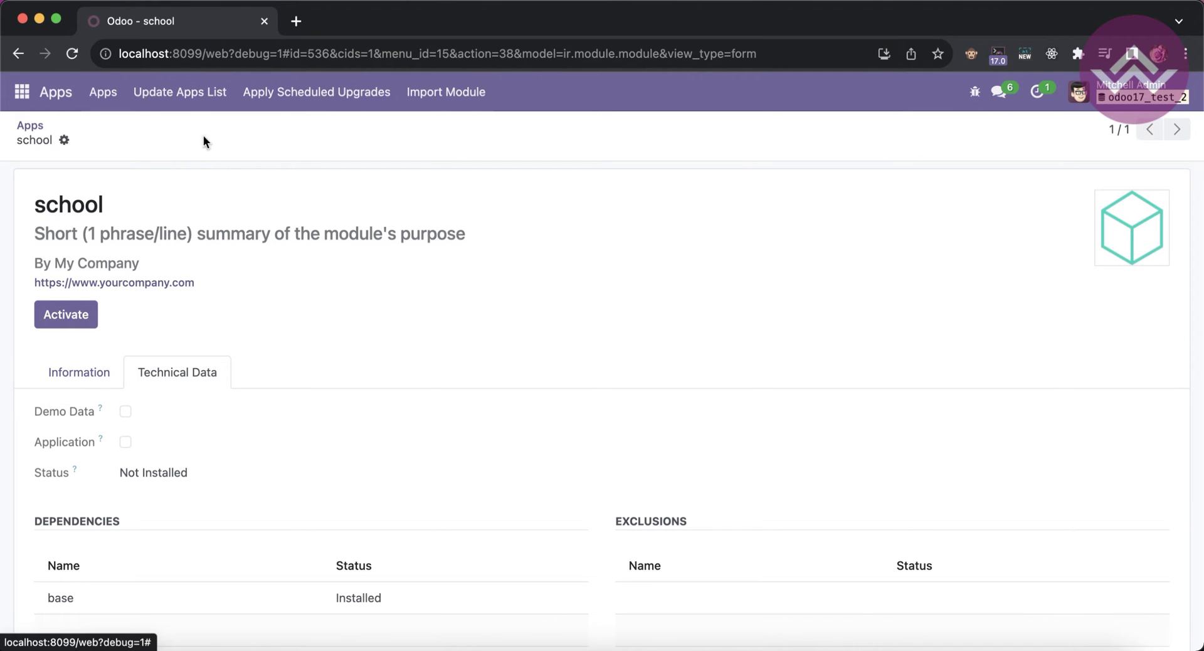
- Update the Apps list, confirm new school_student and copy_school dependencies, and activate school
{"action": "left_click", "coordinate": [182, 107]}
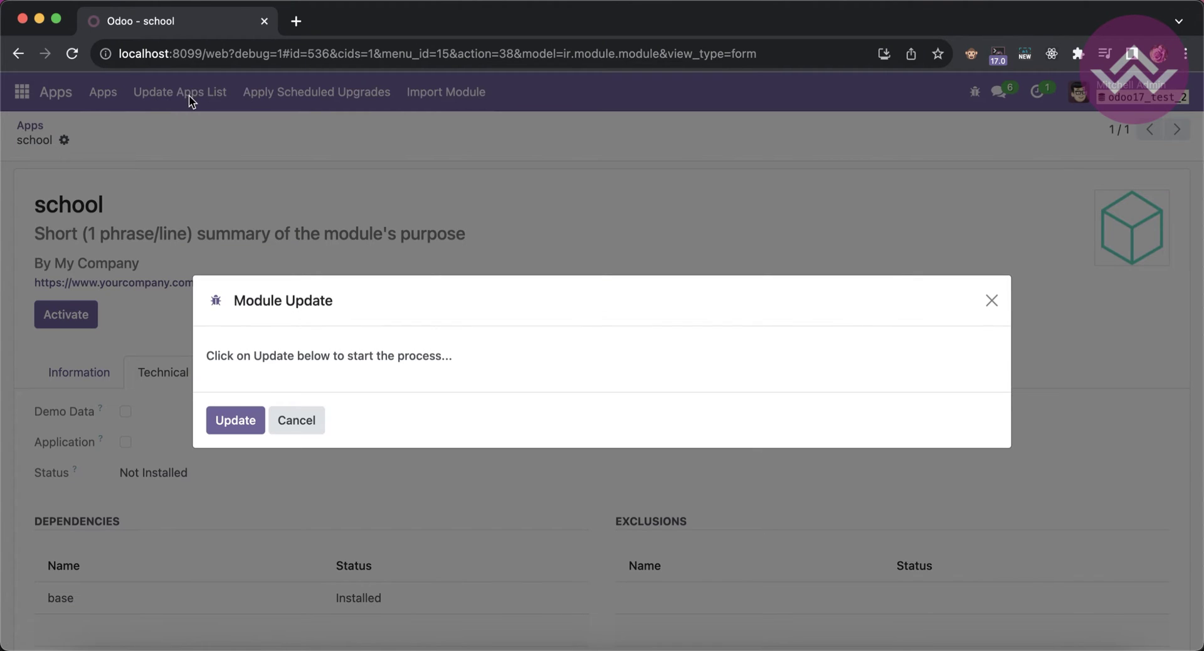
{"action": "left_click", "coordinate": [237, 416]}
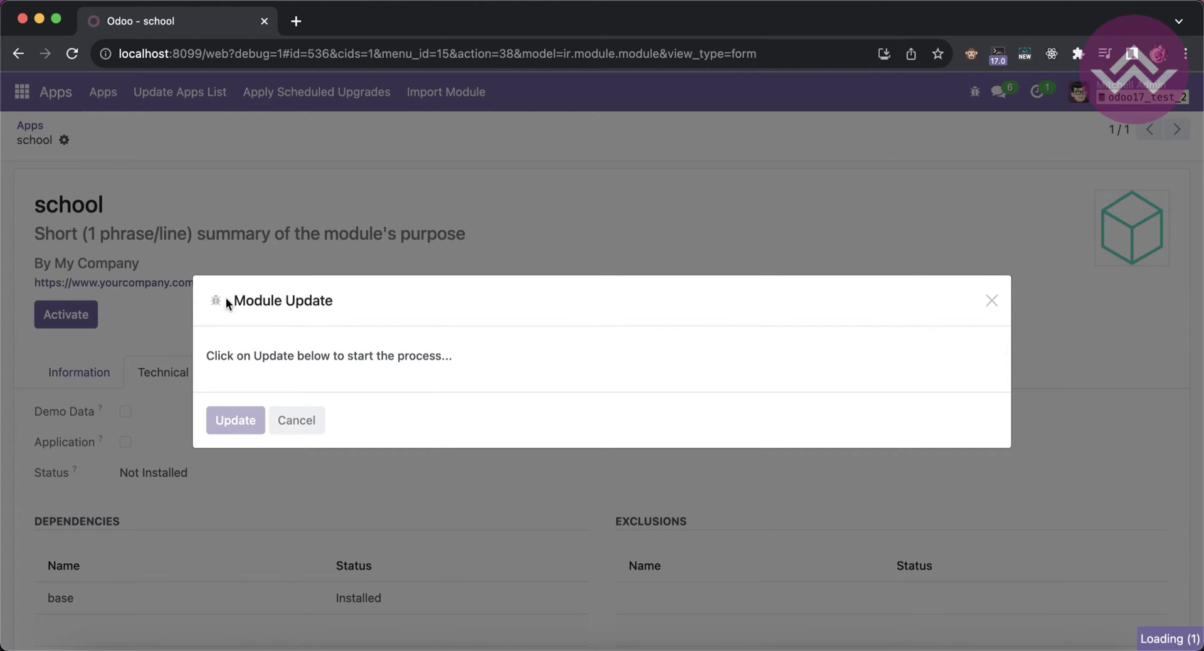
{"action": "left_click", "coordinate": [73, 54]}
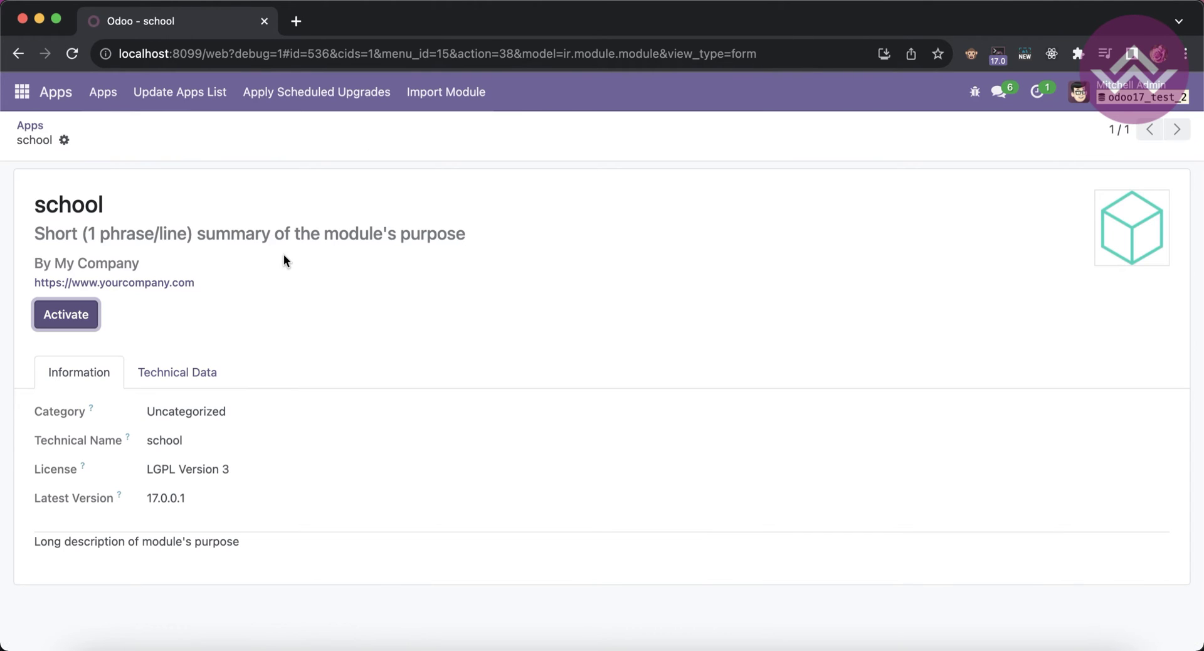
{"action": "left_click", "coordinate": [199, 369]}
{"action": "scroll", "coordinate": [227, 439], "scroll_direction": "down", "scroll_amount": 3}
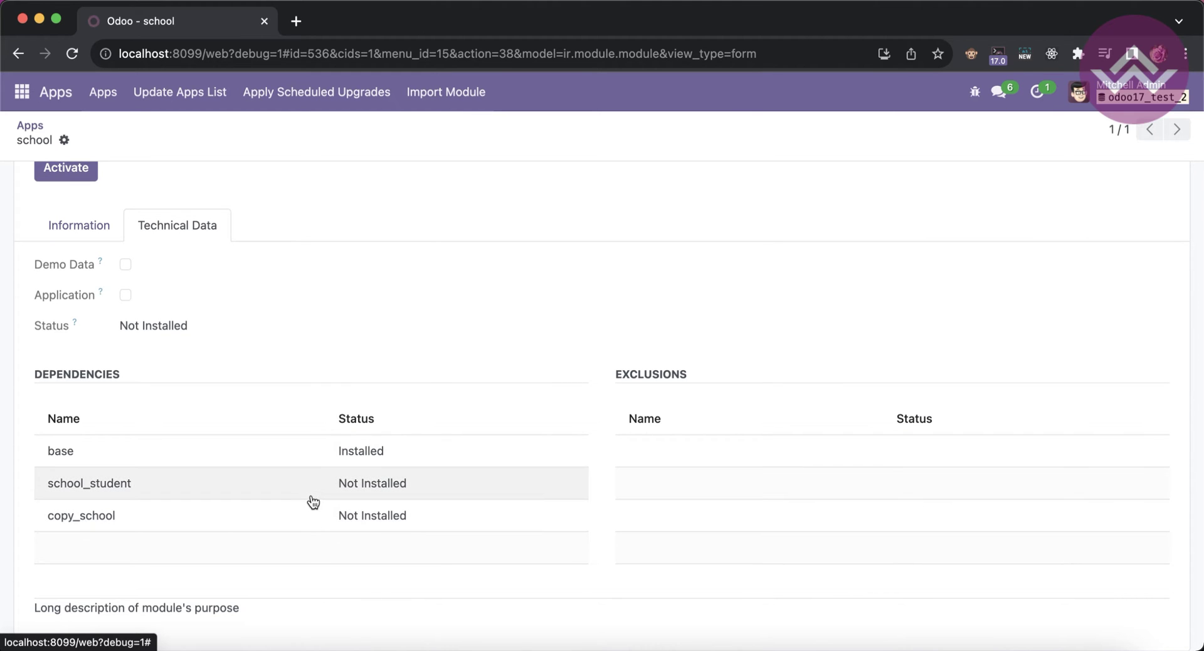
{"action": "scroll", "coordinate": [293, 334], "scroll_direction": "up", "scroll_amount": 3}
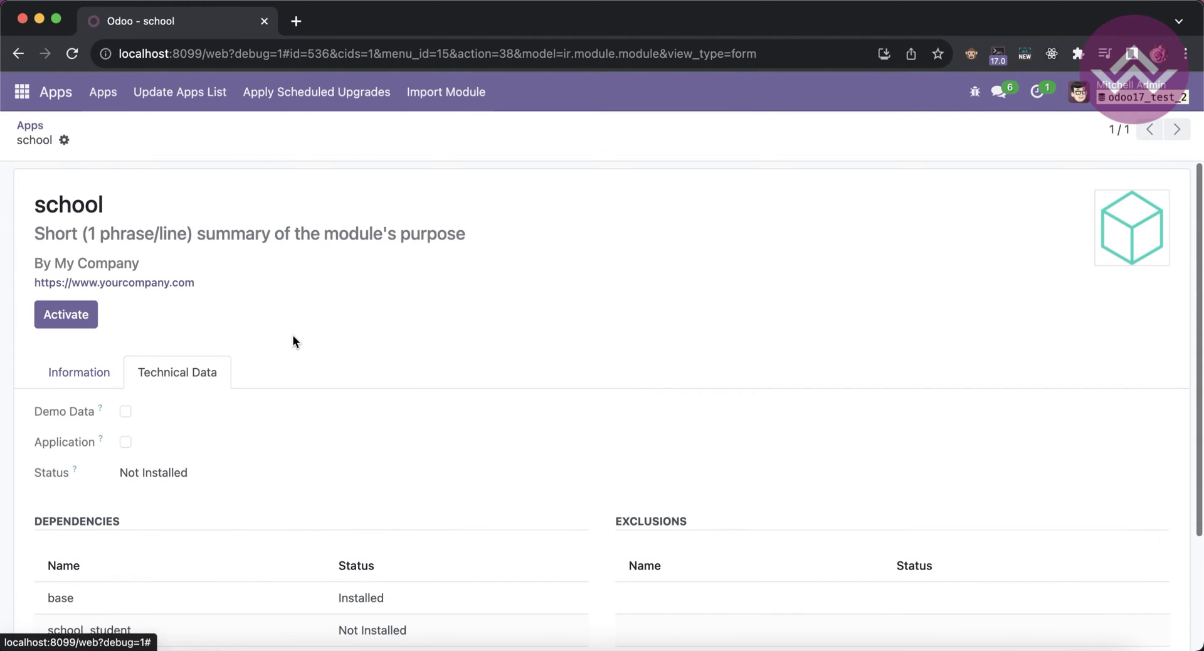
{"action": "left_click", "coordinate": [70, 318]}
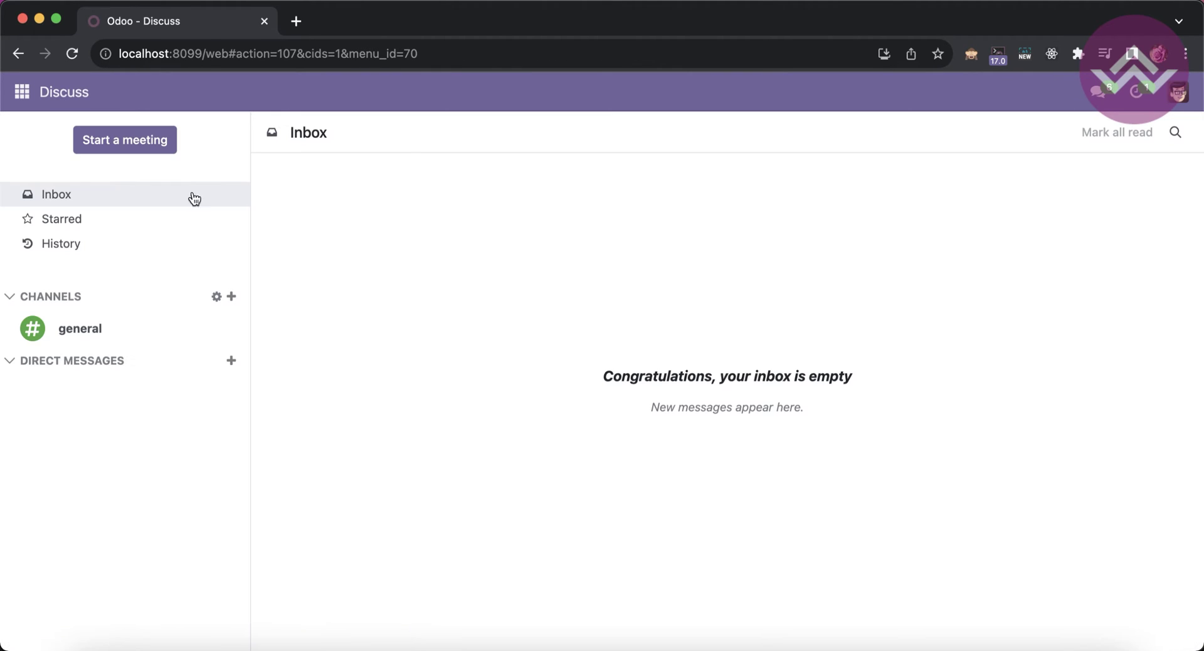
- Search Apps for 'school' in list view to confirm copy_school, school and school_student are installed
{"action": "left_click", "coordinate": [22, 91]}
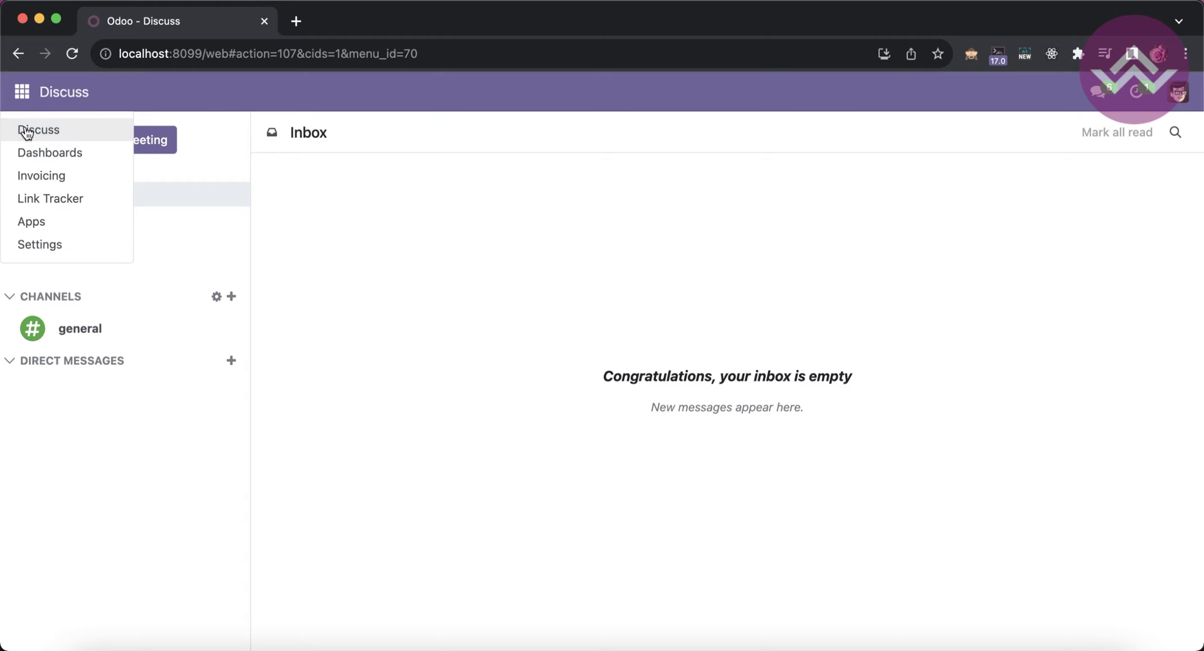
{"action": "left_click", "coordinate": [32, 221]}
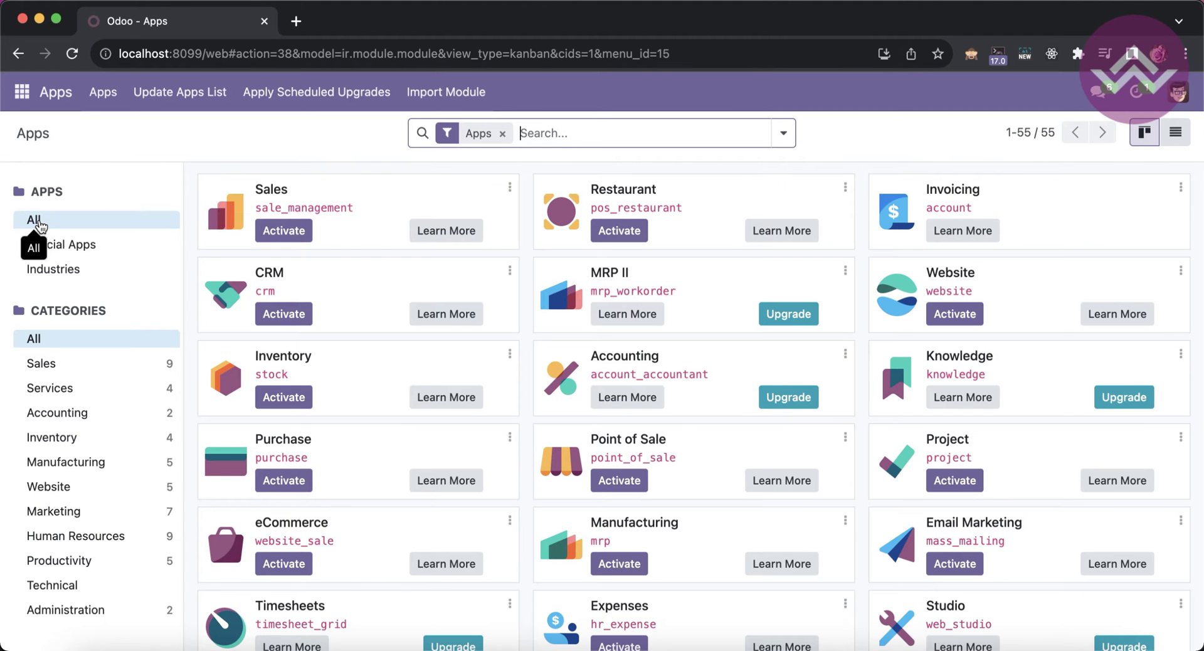
{"action": "key", "text": "BackSpace"}
{"action": "type", "text": "school"}
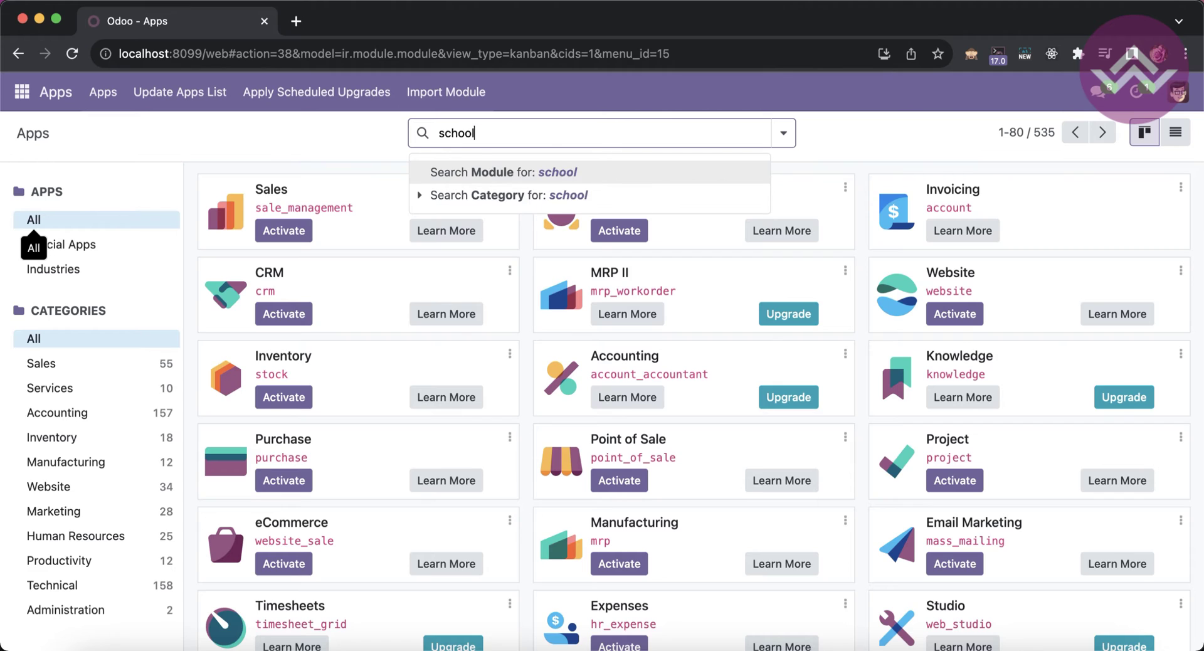
{"action": "key", "text": "Return"}
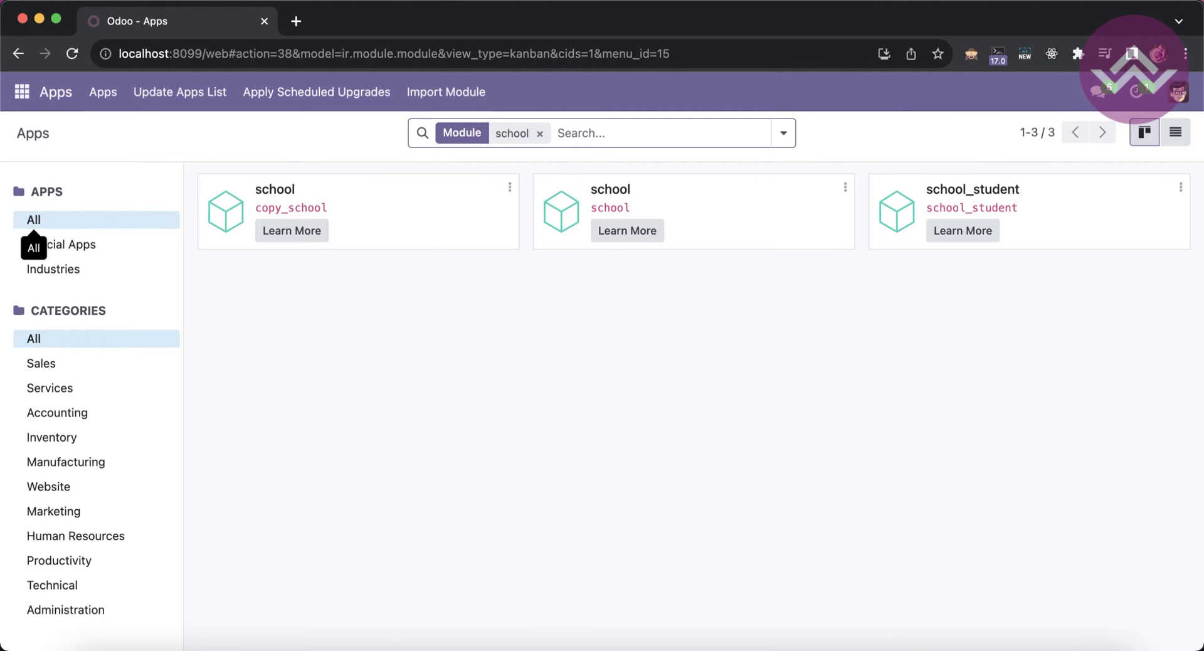
{"action": "left_click", "coordinate": [1175, 132]}
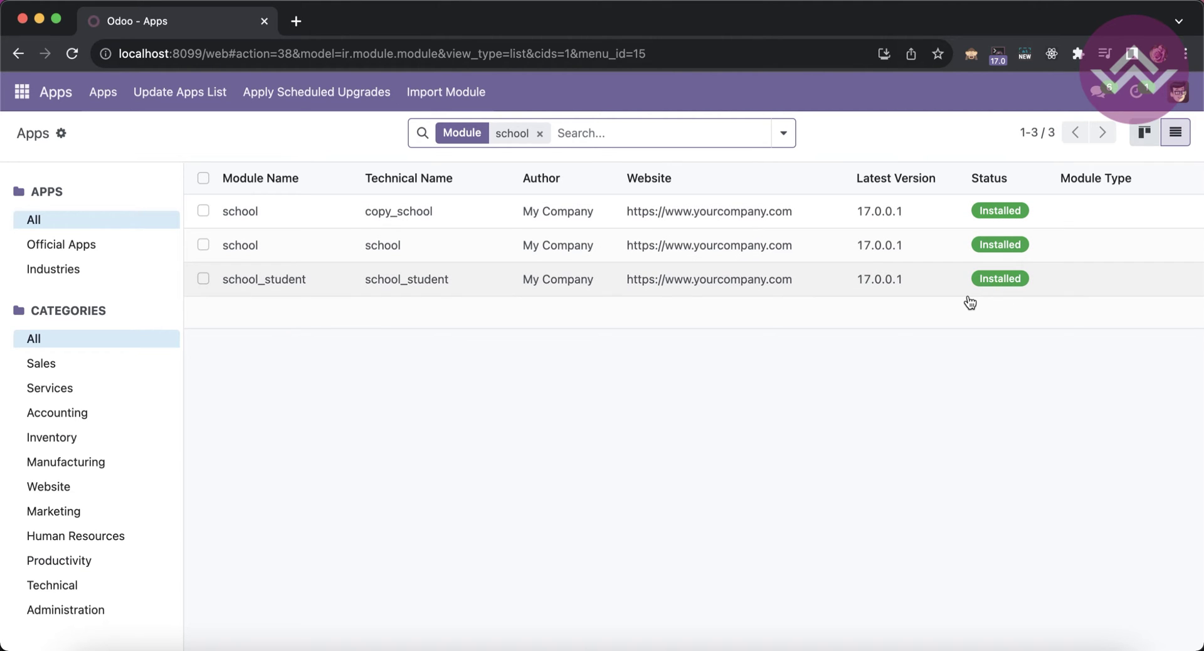
- Filter Apps by 'student' and inspect school_student, with student still Not Installed
{"action": "left_click", "coordinate": [491, 143]}
{"action": "key", "text": "BackSpace"}
{"action": "type", "text": "student"}
{"action": "key", "text": "Return"}
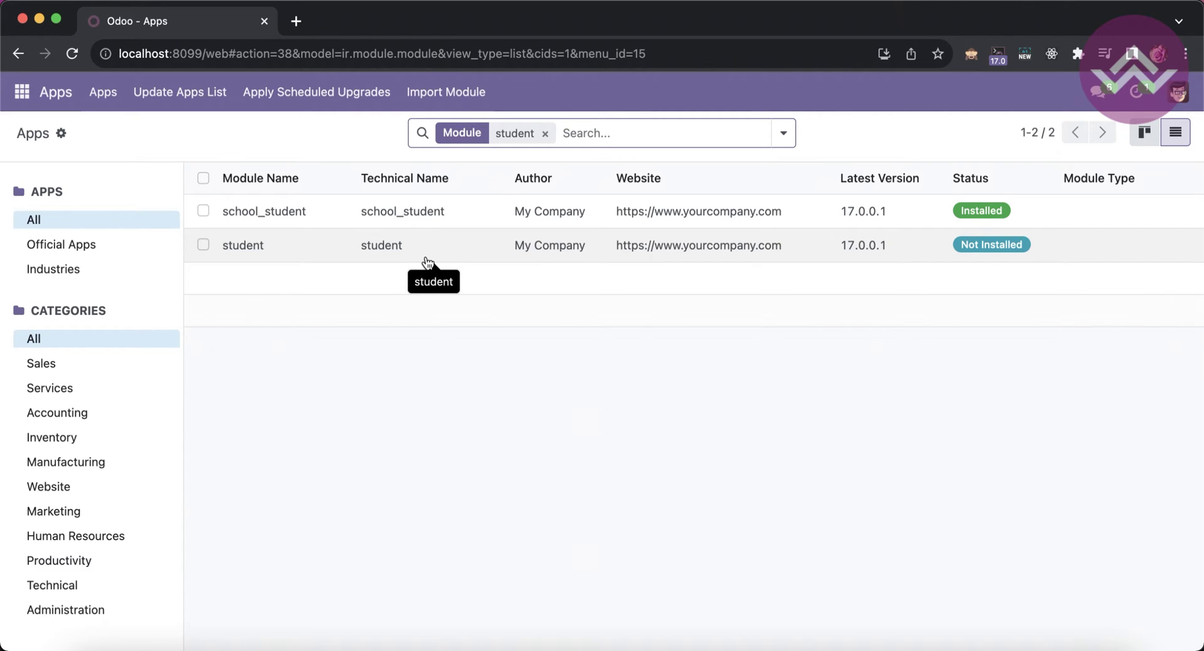
{"action": "left_click", "coordinate": [409, 216]}
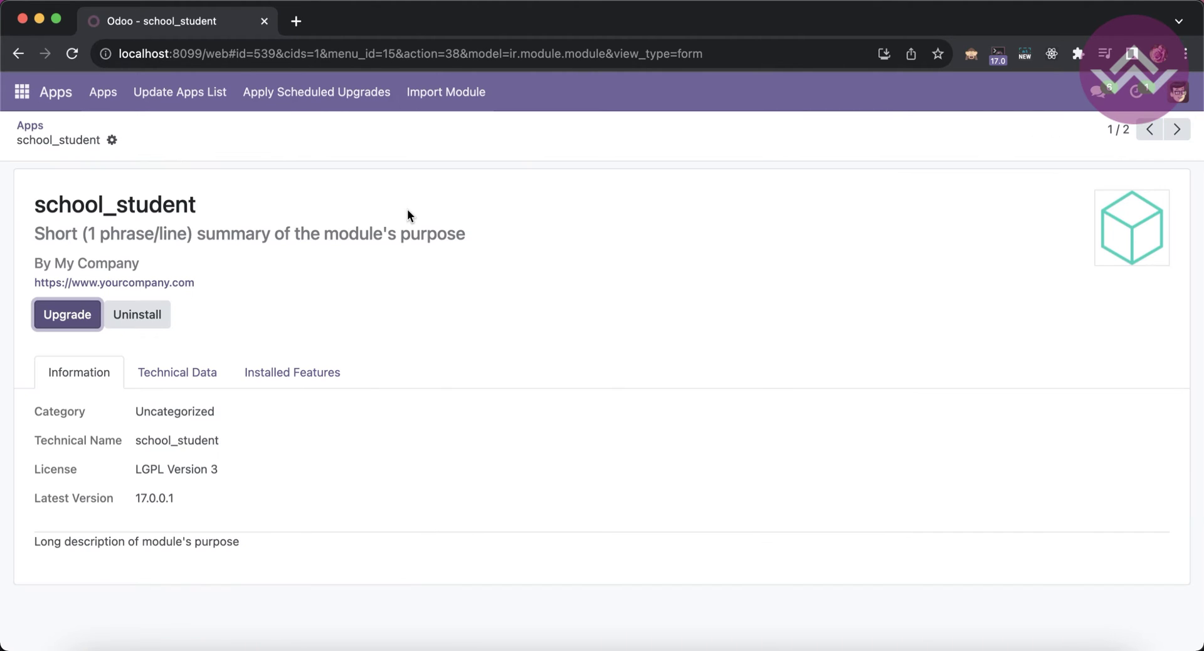
{"action": "left_click", "coordinate": [38, 127]}
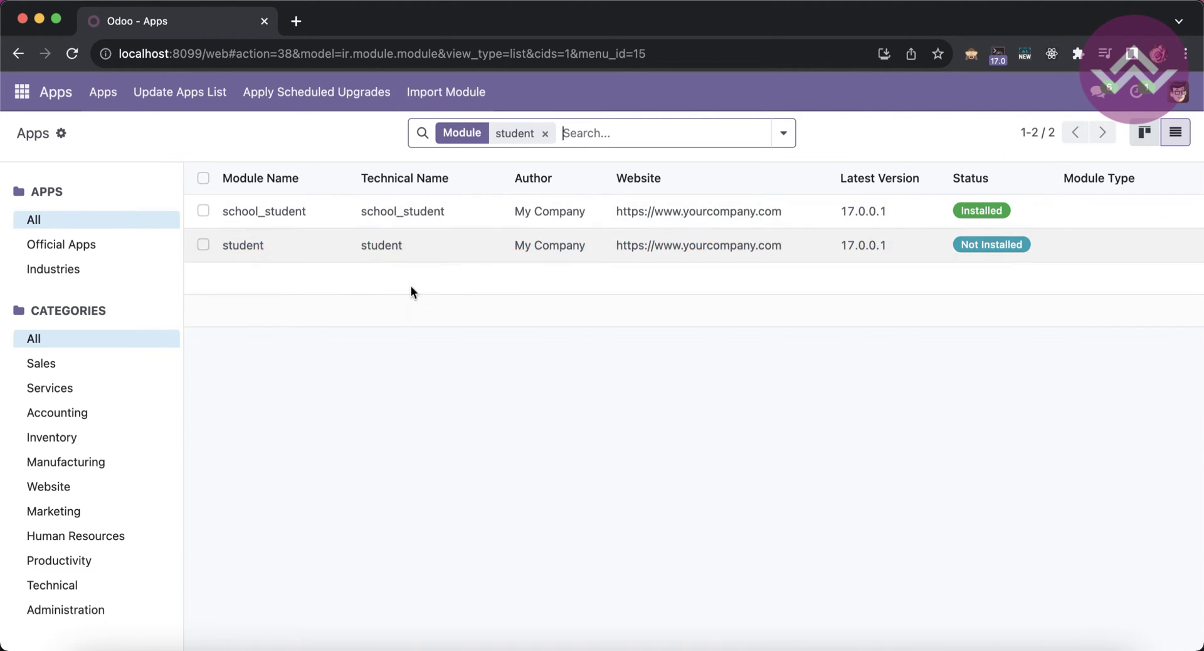
{"action": "left_click", "coordinate": [247, 645]}
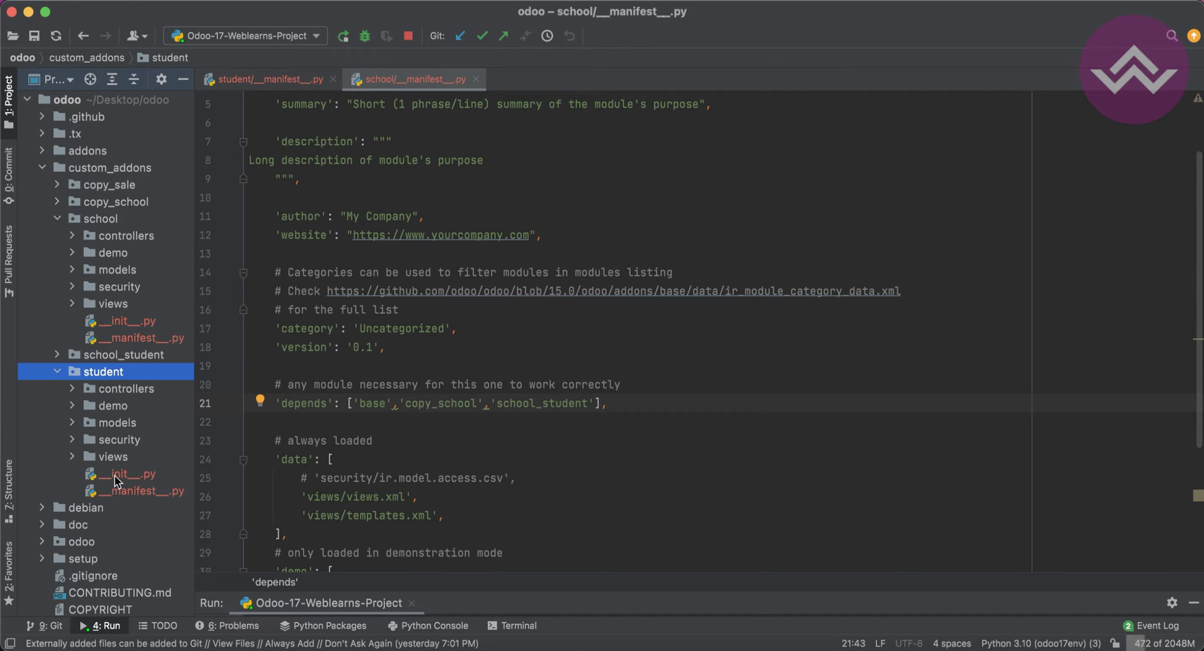
- Add 'school_student' after 'base' in the student manifest's depends list, then return to Odoo
{"action": "double_click", "coordinate": [128, 490]}
{"action": "left_click", "coordinate": [443, 342]}
{"action": "type", "text": ","}
{"action": "left_click", "coordinate": [390, 227]}
{"action": "type", "text": ", '"}
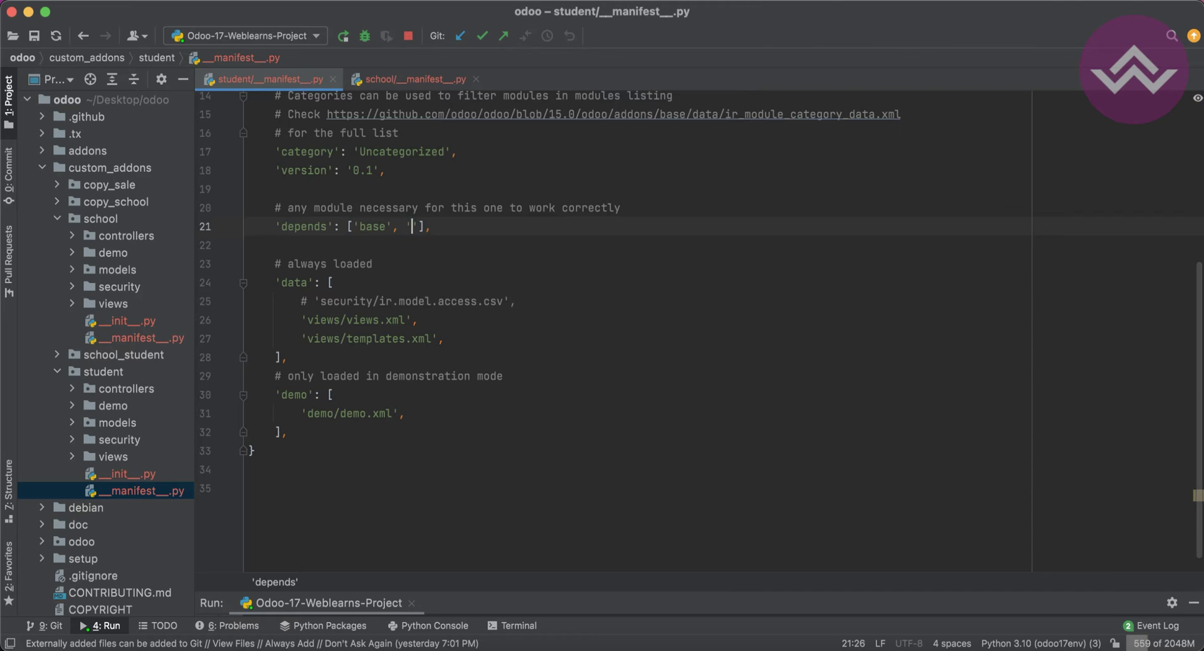
{"action": "type", "text": "school_student"}
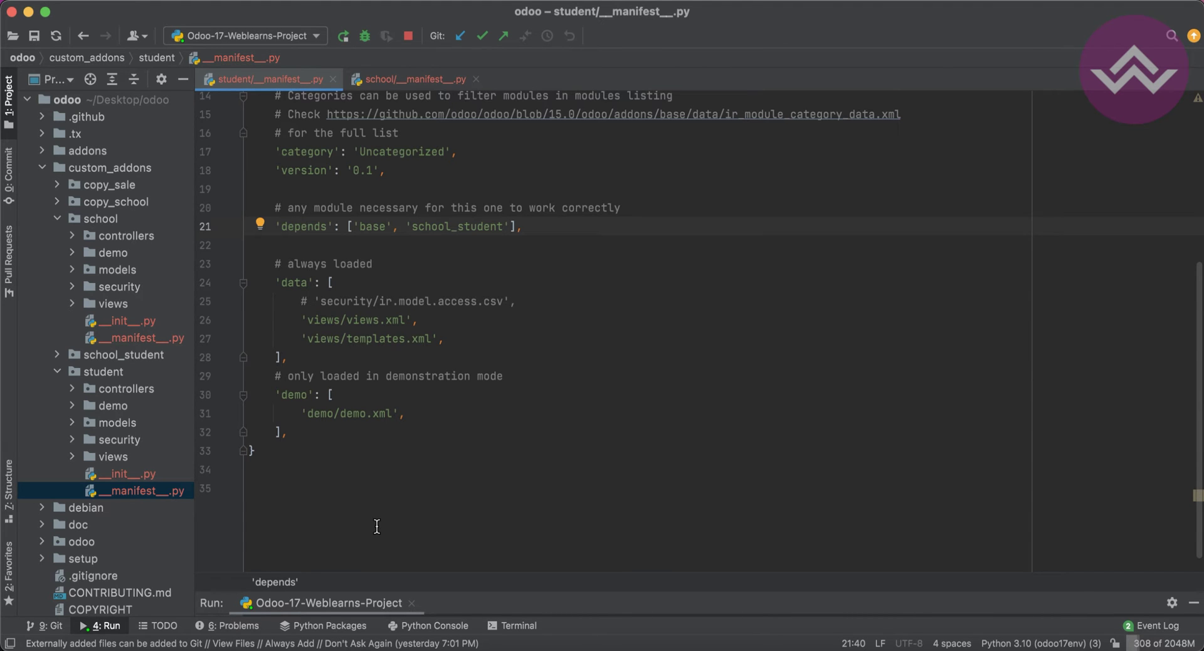
{"action": "left_click", "coordinate": [390, 648]}
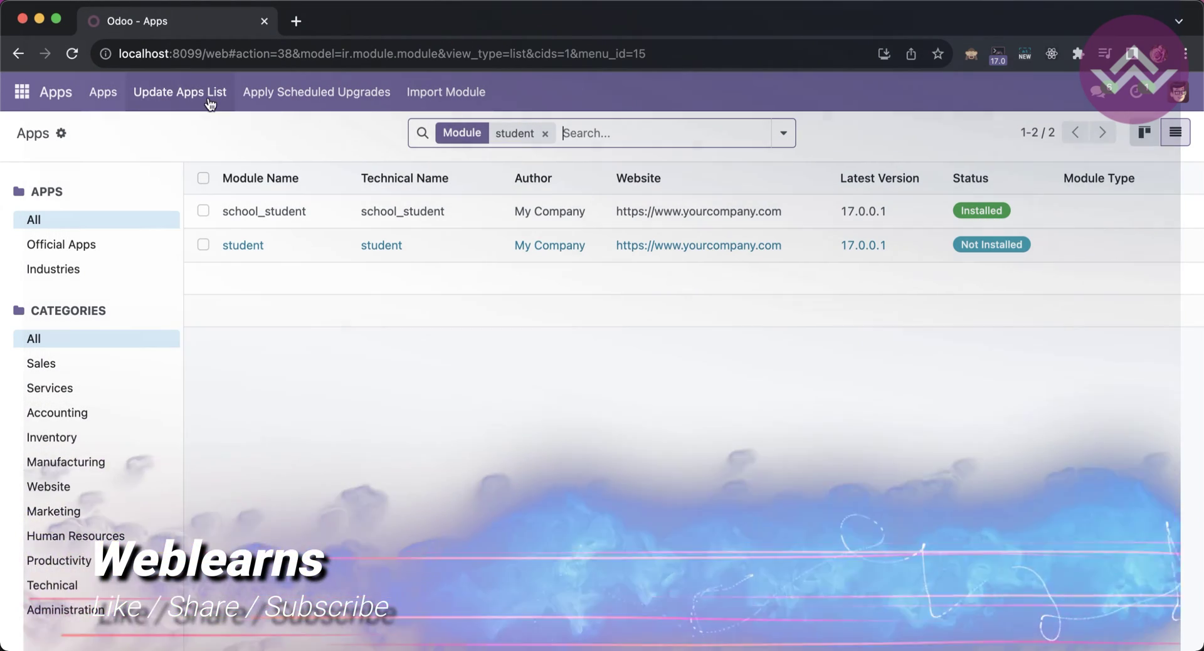
- Update the Apps list, verify student's base and school_student dependencies, and activate student
{"action": "left_click", "coordinate": [138, 95]}
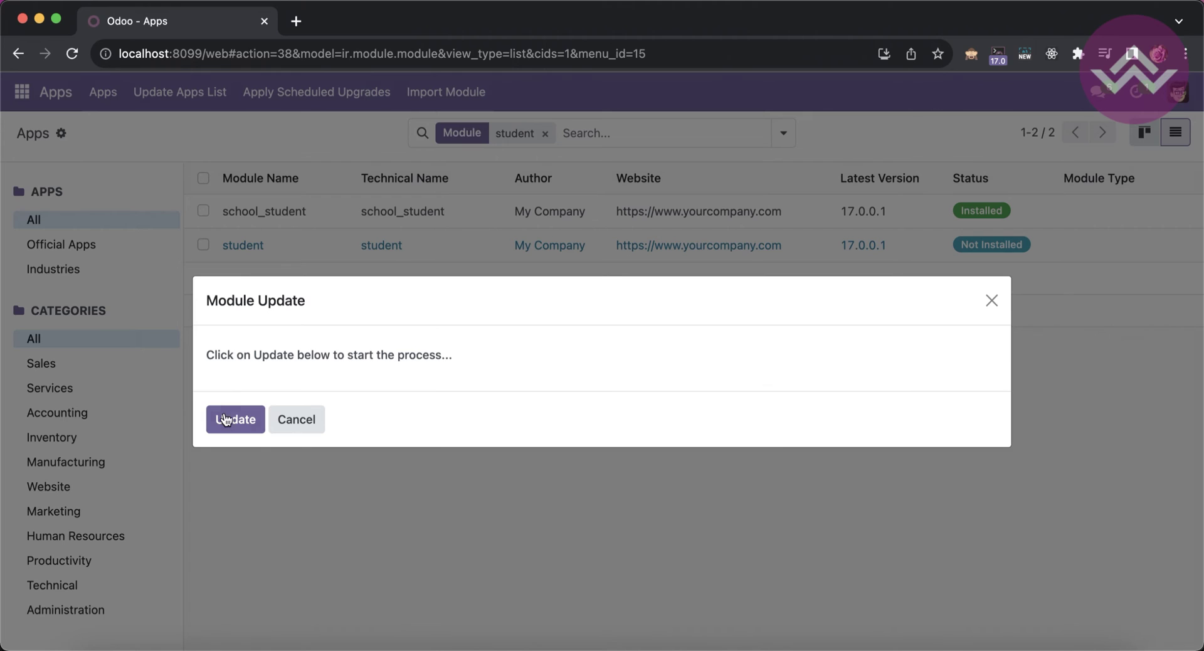
{"action": "left_click", "coordinate": [225, 419]}
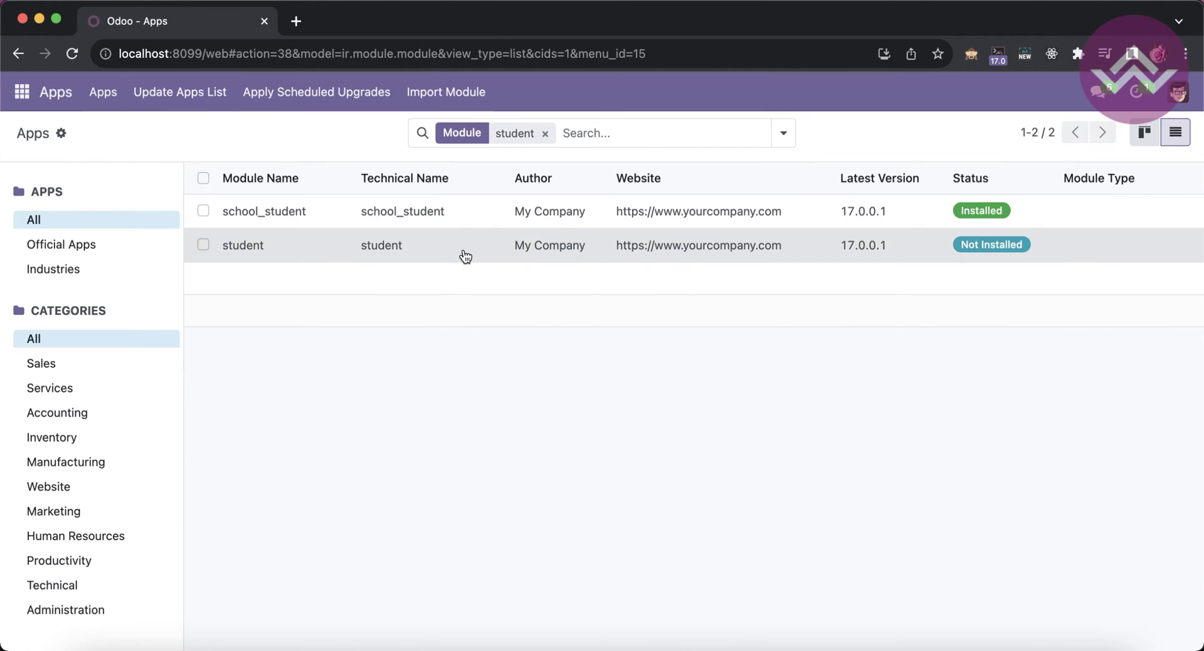
{"action": "left_click", "coordinate": [464, 251]}
{"action": "left_click", "coordinate": [179, 372]}
{"action": "scroll", "coordinate": [237, 503], "scroll_direction": "down", "scroll_amount": 3}
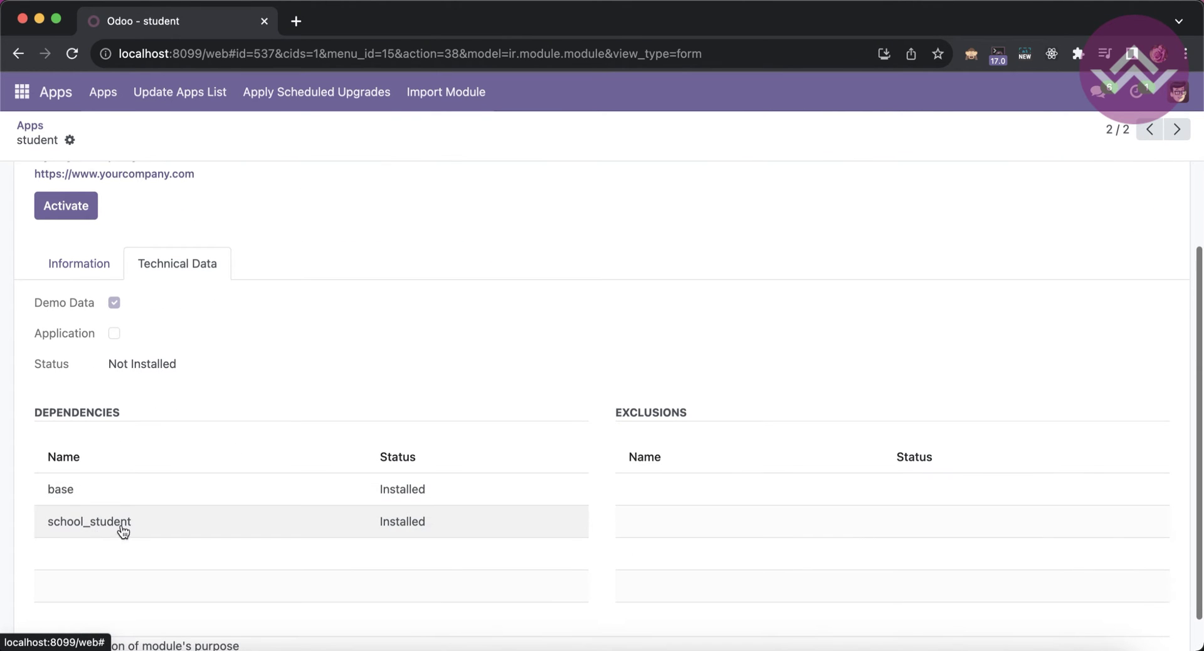
{"action": "scroll", "coordinate": [233, 503], "scroll_direction": "up", "scroll_amount": 2}
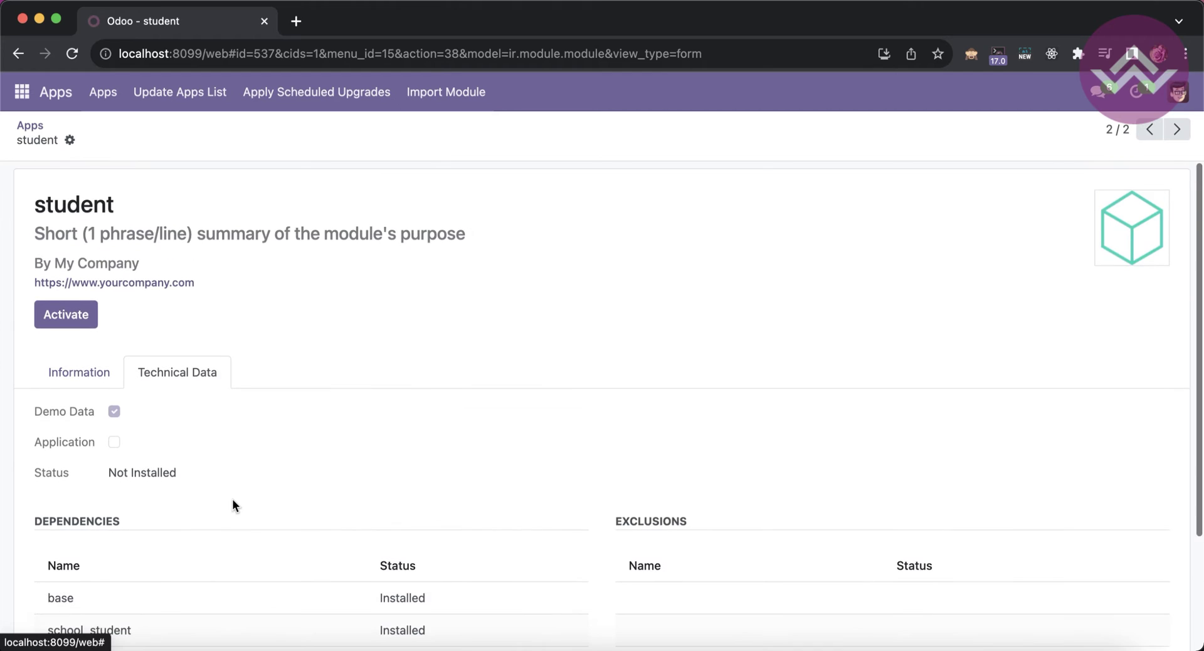
{"action": "scroll", "coordinate": [232, 502], "scroll_direction": "down", "scroll_amount": 2}
{"action": "scroll", "coordinate": [281, 433], "scroll_direction": "up", "scroll_amount": 2}
{"action": "left_click", "coordinate": [67, 317]}
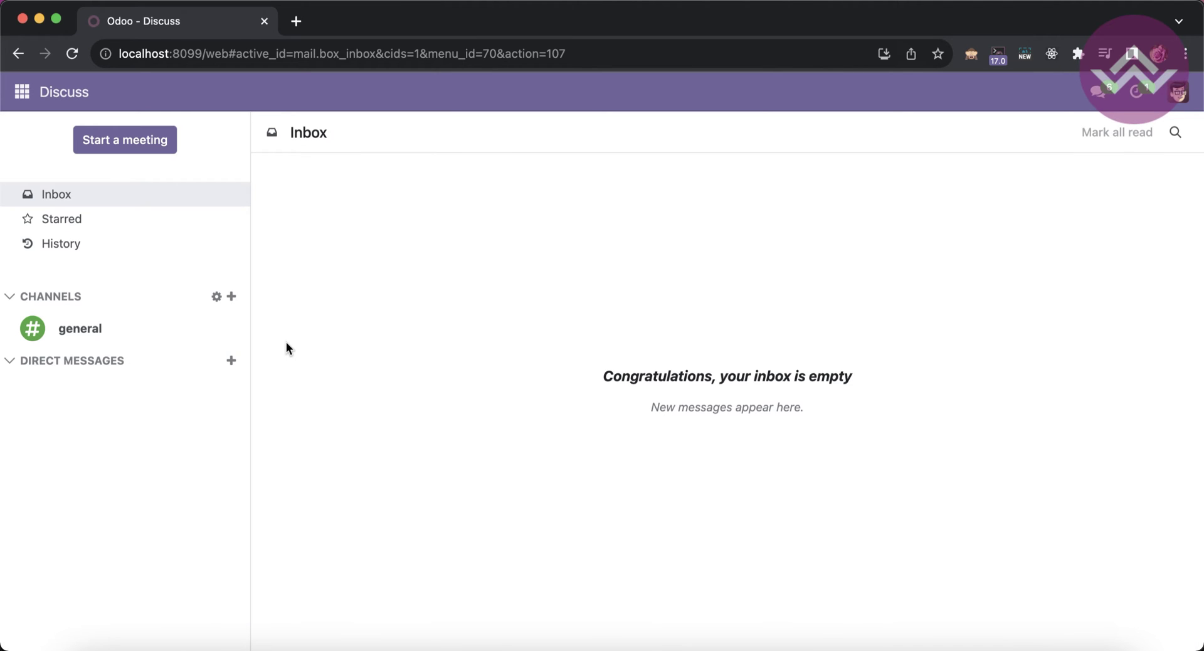
- Filter Apps by 'student' in list view, showing student and school_student Installed
{"action": "left_click", "coordinate": [22, 91]}
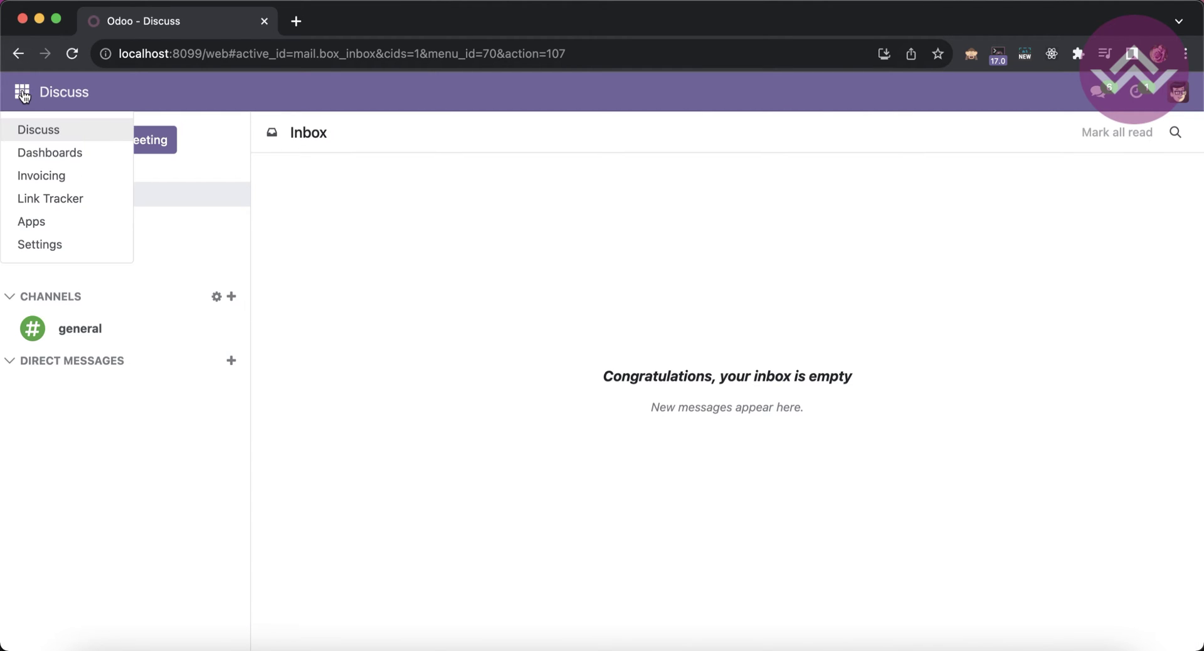
{"action": "left_click", "coordinate": [52, 222]}
{"action": "key", "text": "BackSpace"}
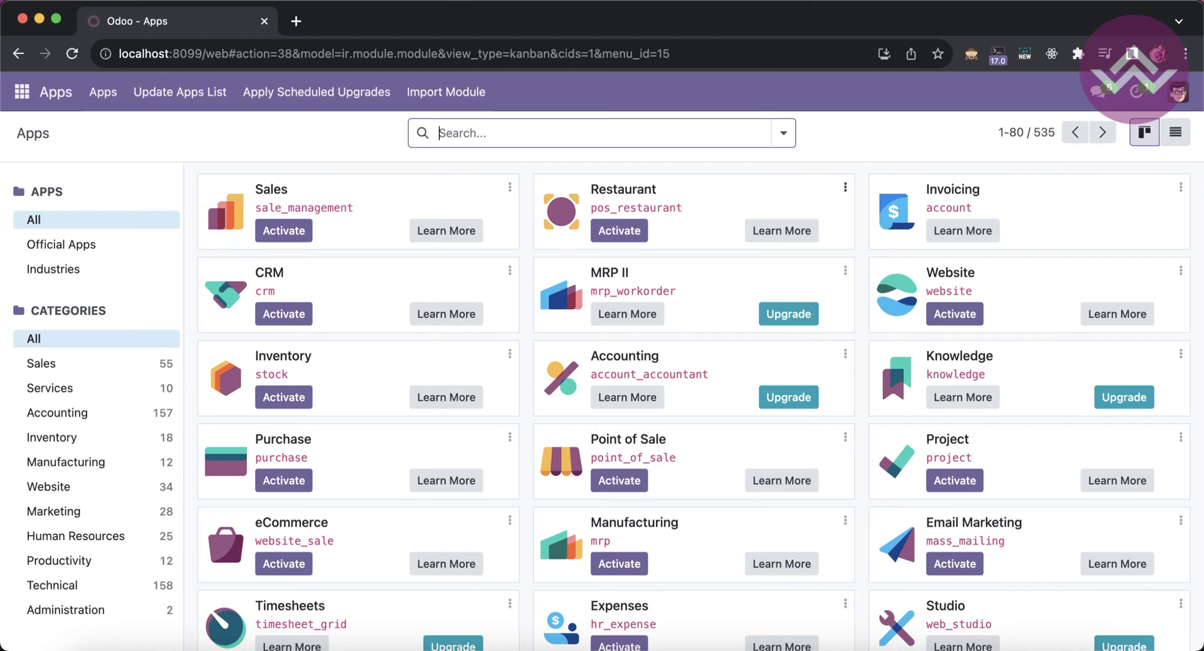
{"action": "type", "text": "student"}
{"action": "key", "text": "Return"}
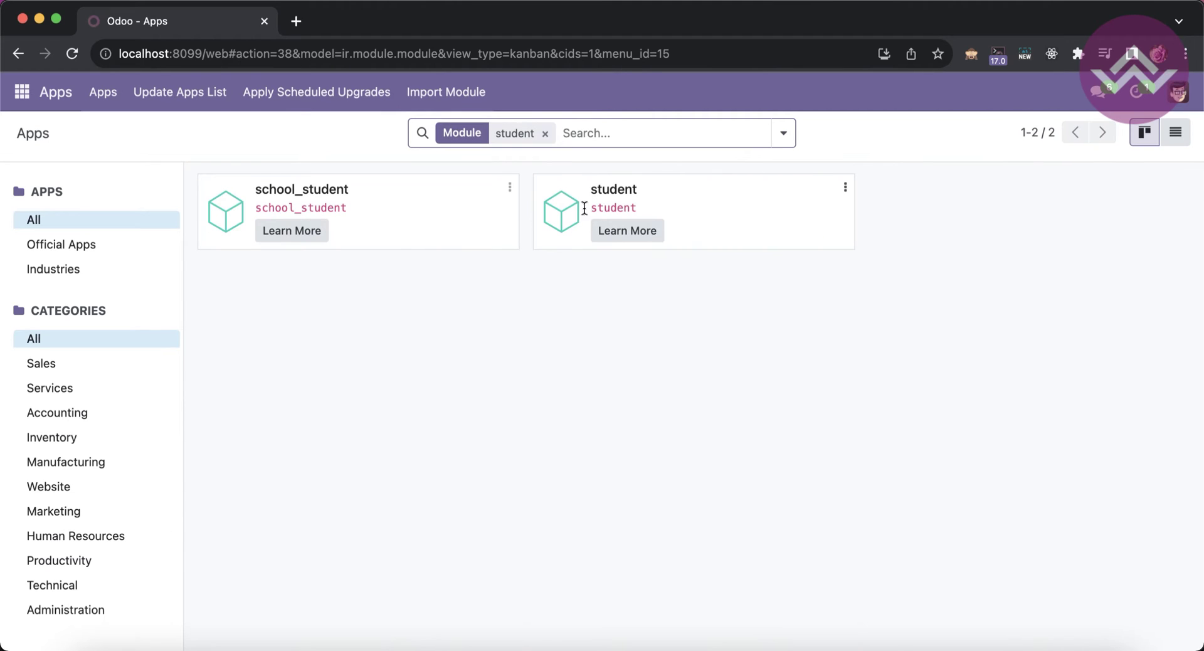
{"action": "key", "text": "alt+l"}
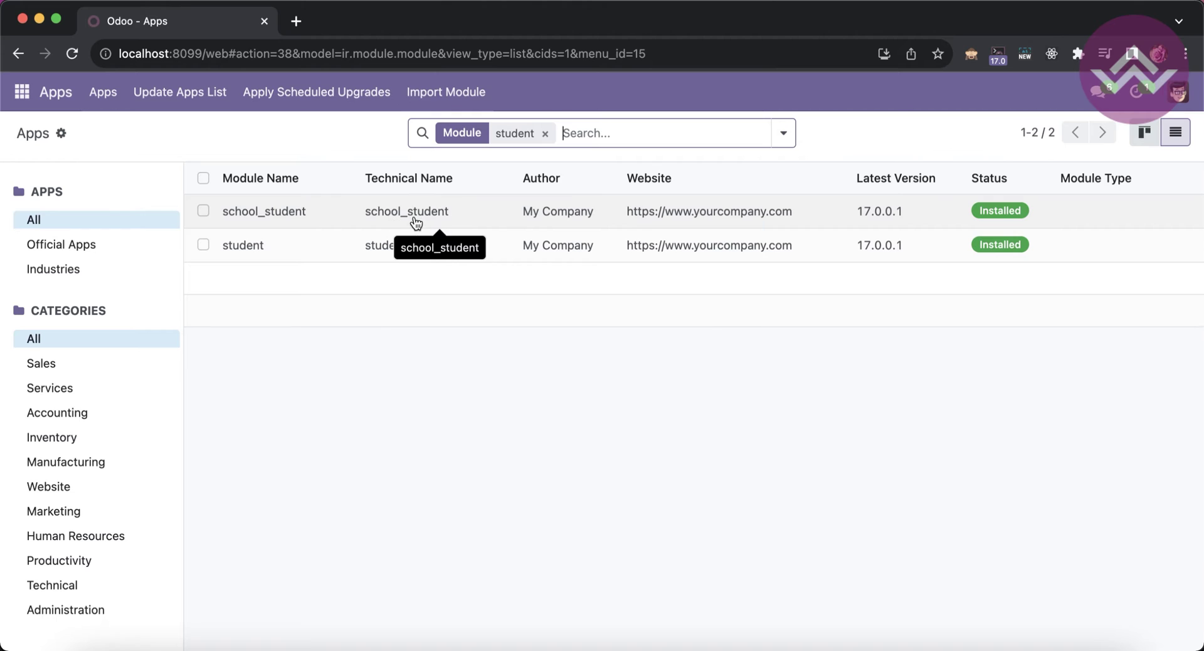
{"action": "left_click", "coordinate": [424, 370]}
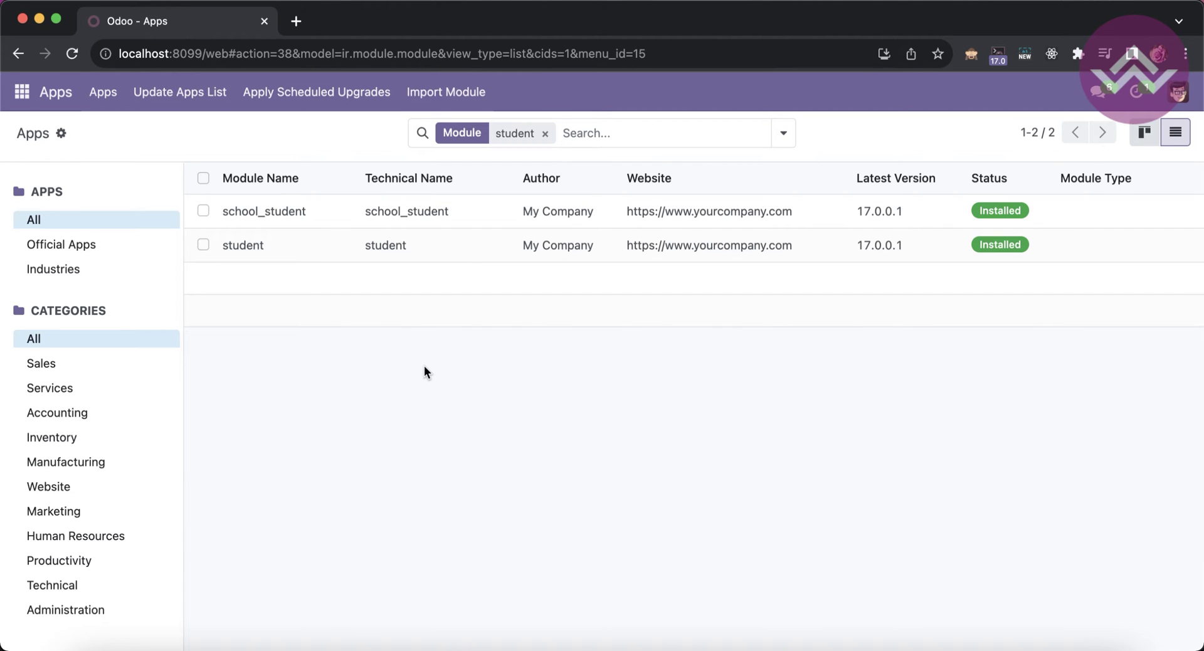
- Open school_student's Technical Data, which lists base as its only dependency
{"action": "left_click", "coordinate": [430, 226]}
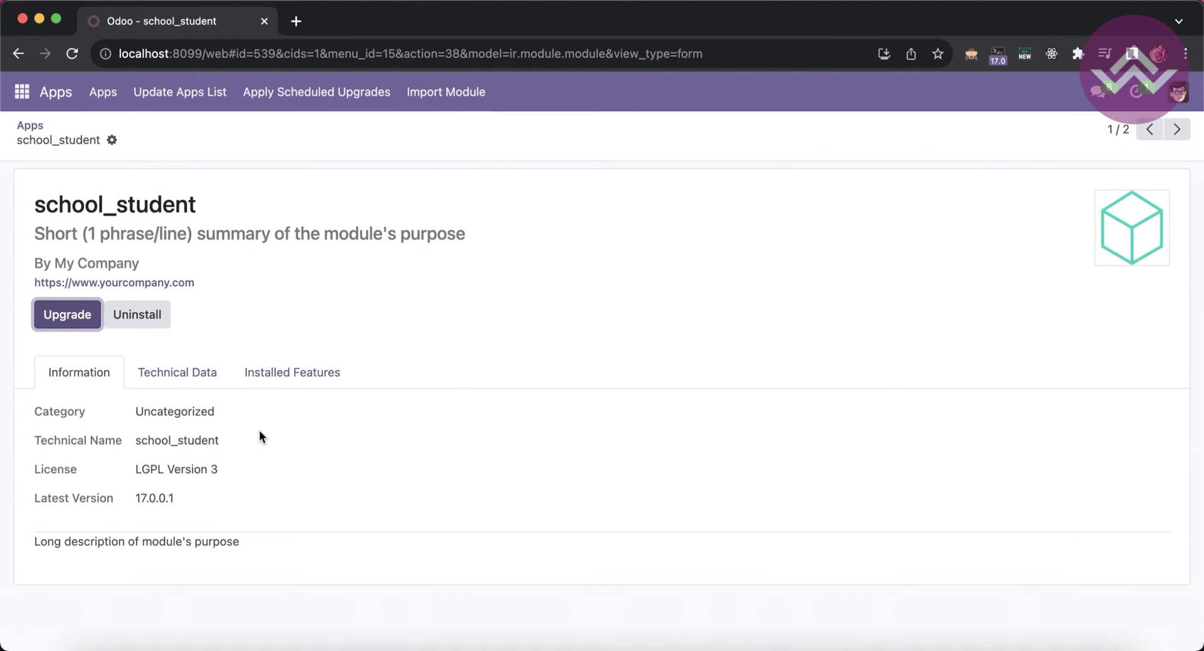
{"action": "left_click", "coordinate": [182, 377]}
{"action": "scroll", "coordinate": [228, 492], "scroll_direction": "down", "scroll_amount": 1}
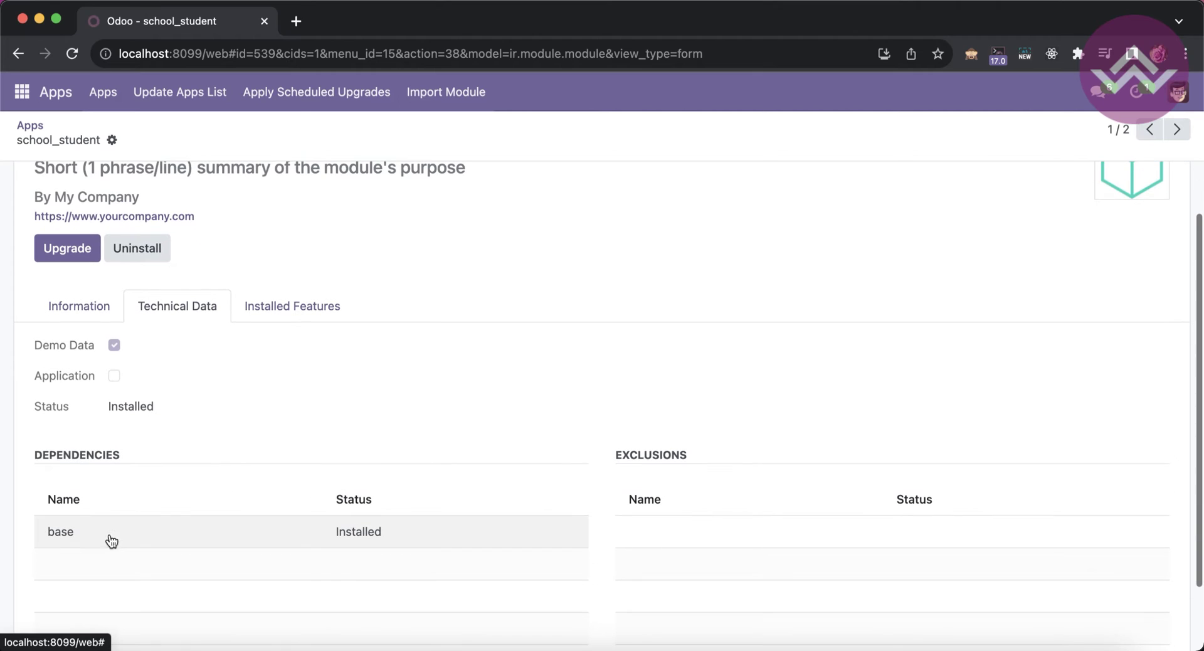
{"action": "scroll", "coordinate": [191, 408], "scroll_direction": "up", "scroll_amount": 1}
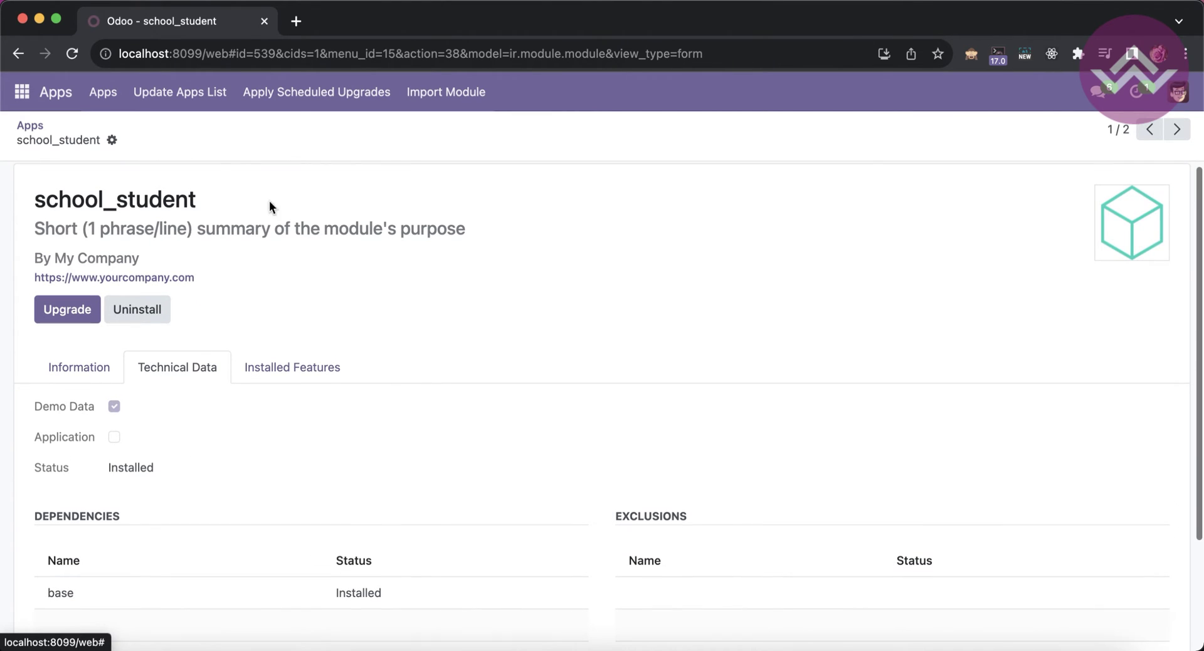
- Uninstall school_student, confirming removal of school and student along with it
{"action": "left_click", "coordinate": [135, 312]}
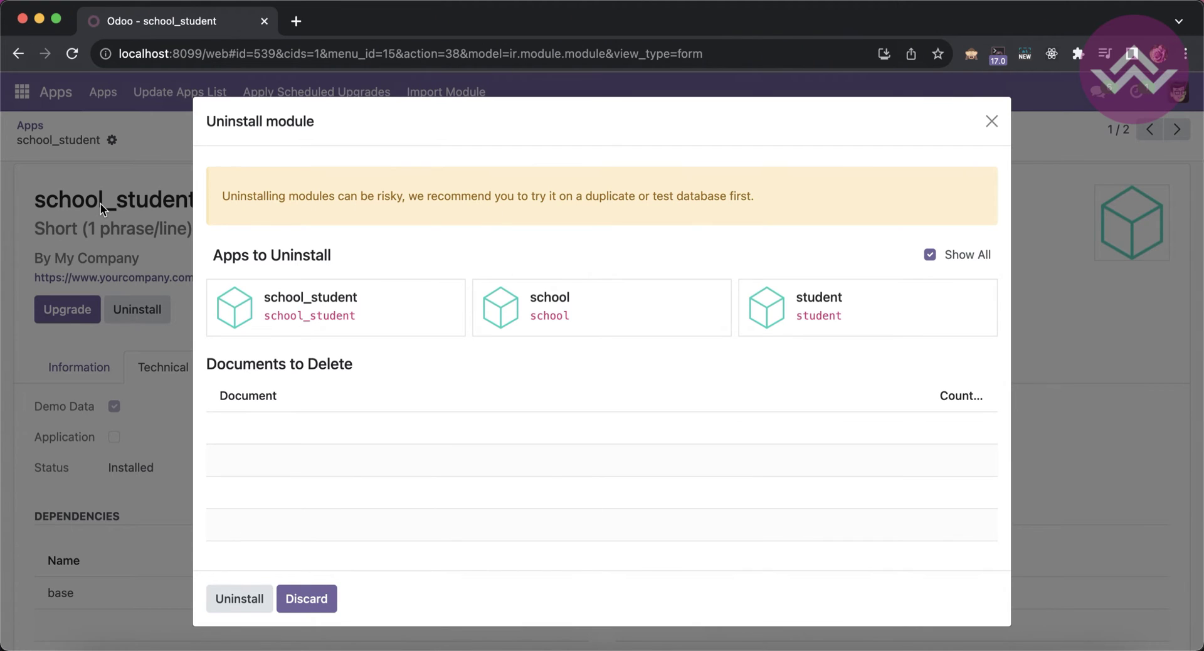
{"action": "double_click", "coordinate": [300, 315]}
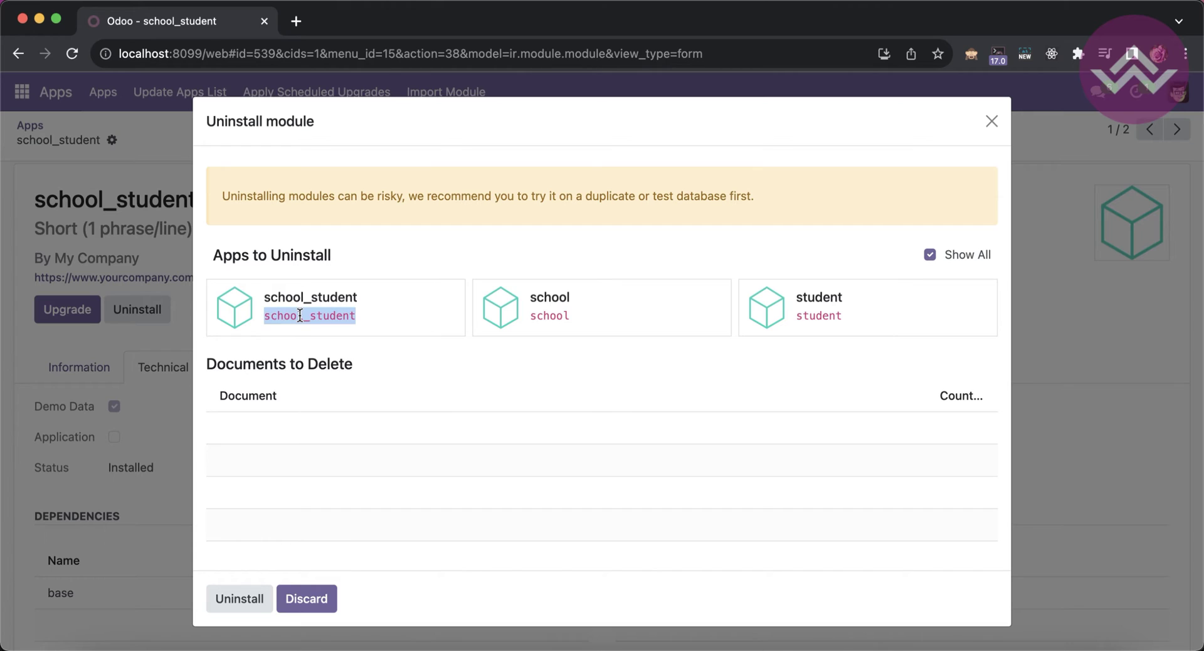
{"action": "double_click", "coordinate": [553, 316]}
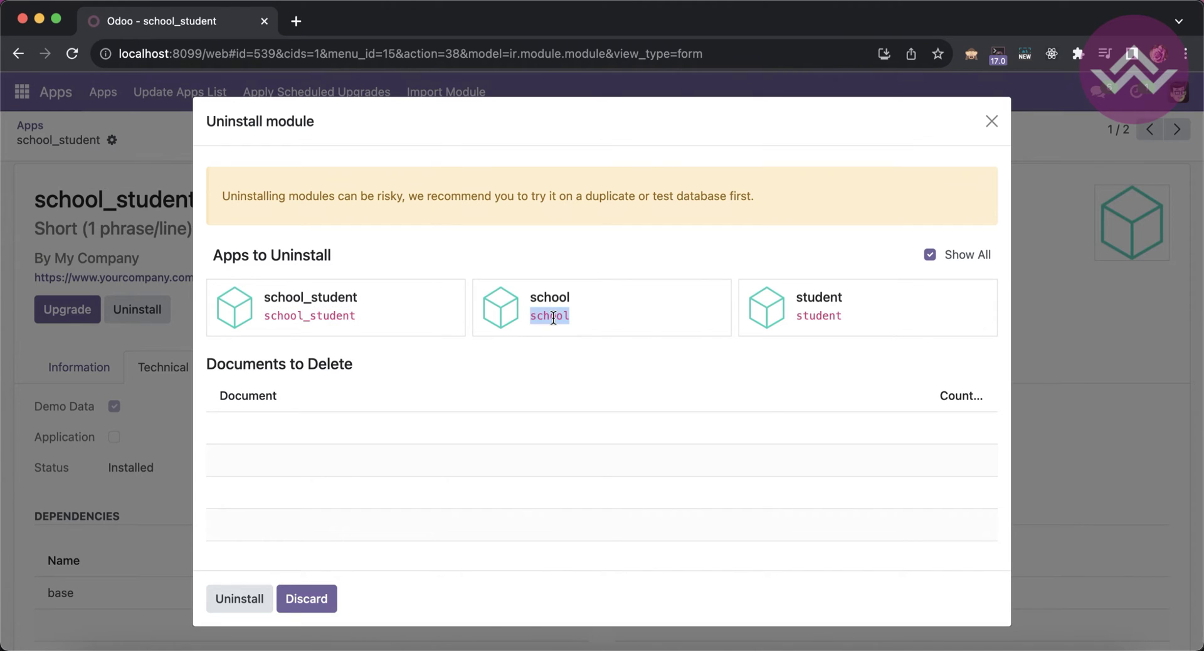
{"action": "double_click", "coordinate": [829, 318]}
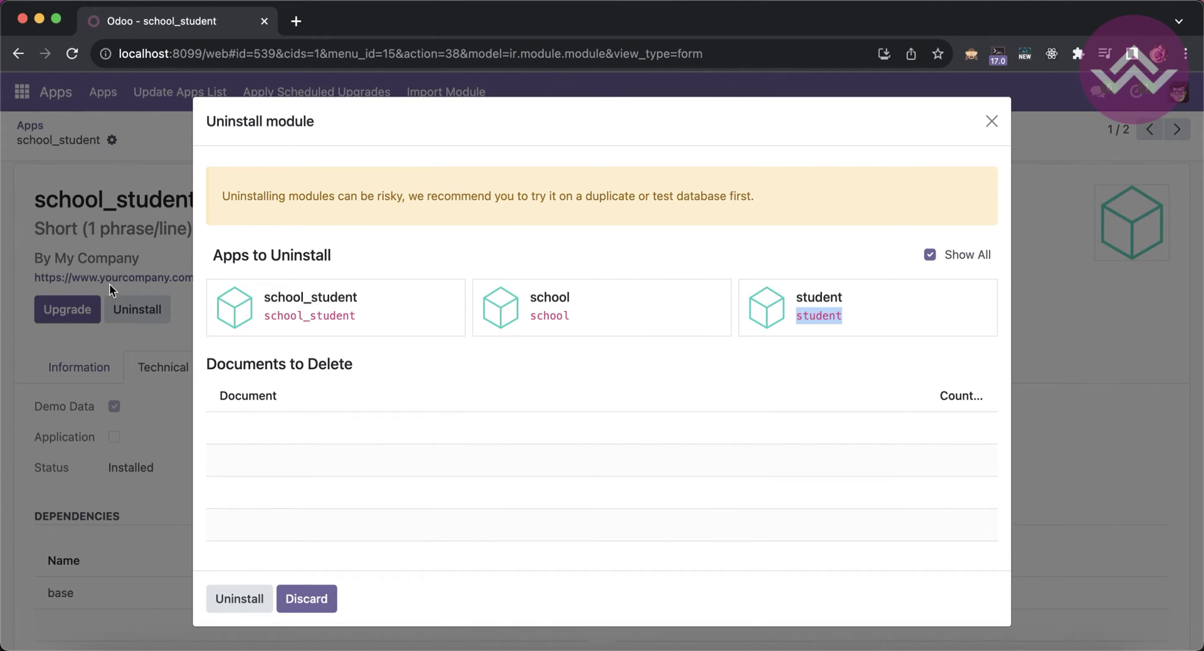
{"action": "double_click", "coordinate": [307, 315]}
{"action": "double_click", "coordinate": [535, 315]}
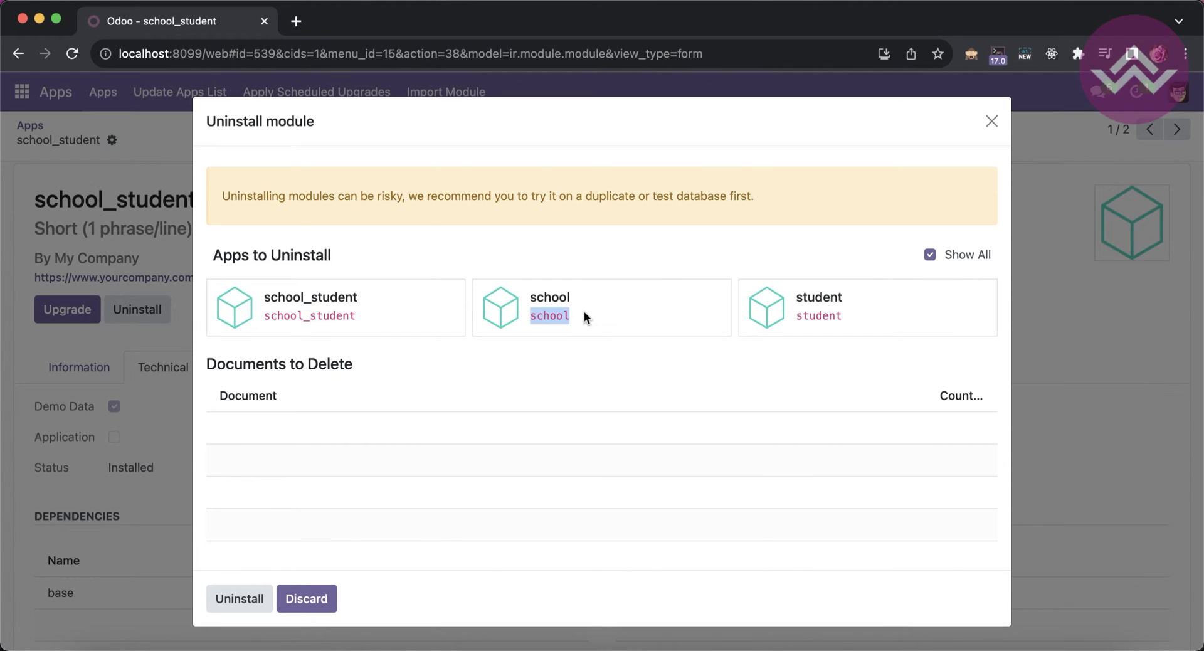
{"action": "left_click_drag", "start_coordinate": [796, 315], "coordinate": [844, 314]}
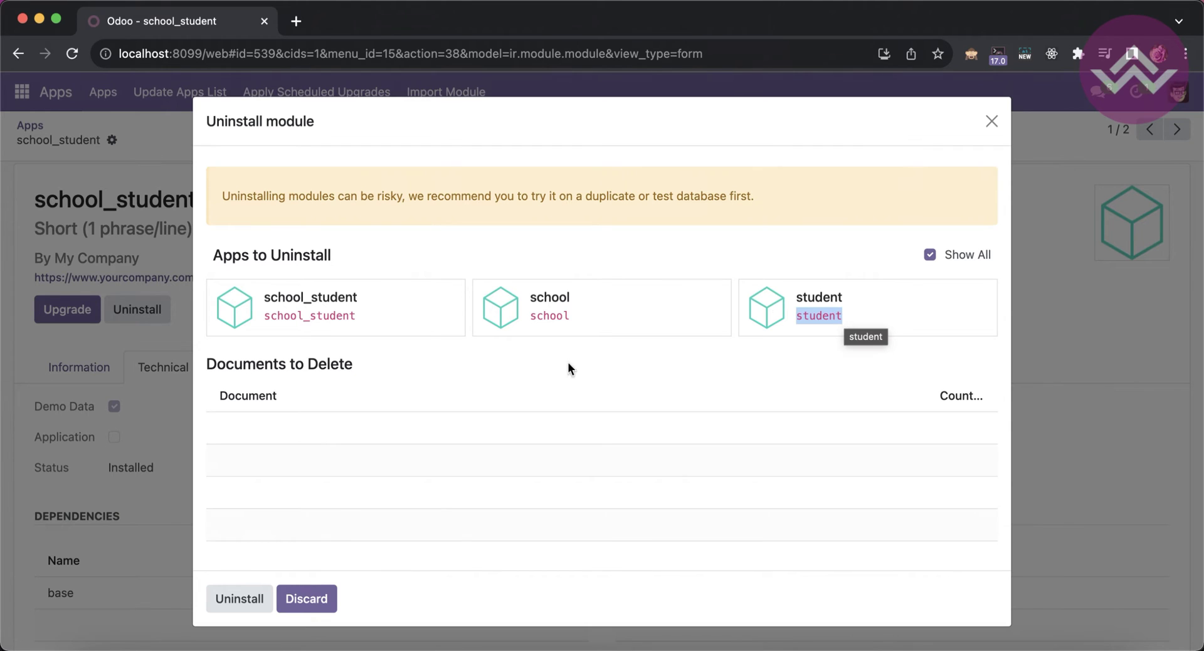
{"action": "left_click", "coordinate": [244, 598]}
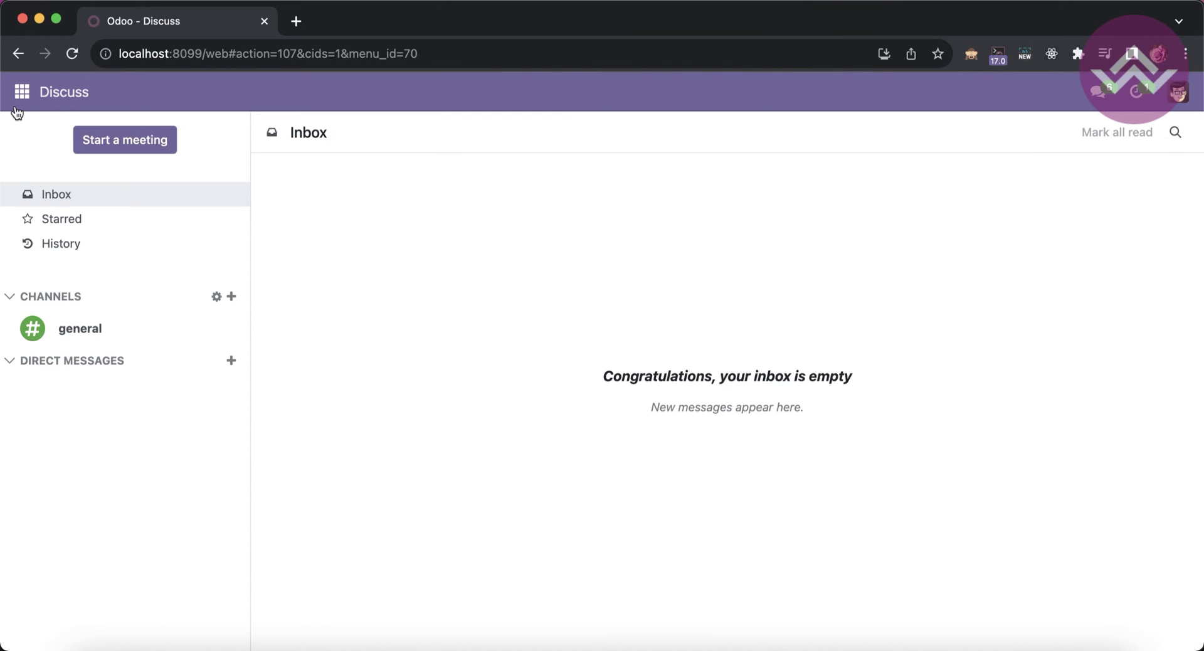
- Return to the Apps page and start a new module search, clearing the default Apps filter
{"action": "left_click", "coordinate": [22, 92]}
{"action": "left_click", "coordinate": [44, 147]}
{"action": "key", "text": "BackSpace"}
{"action": "type", "text": "st"}
{"action": "key", "text": "BackSpace"}
- Search Apps for 'student' in list view, then replace the search term with 'school'
{"action": "type", "text": "c"}
{"action": "type", "text": "tudent"}
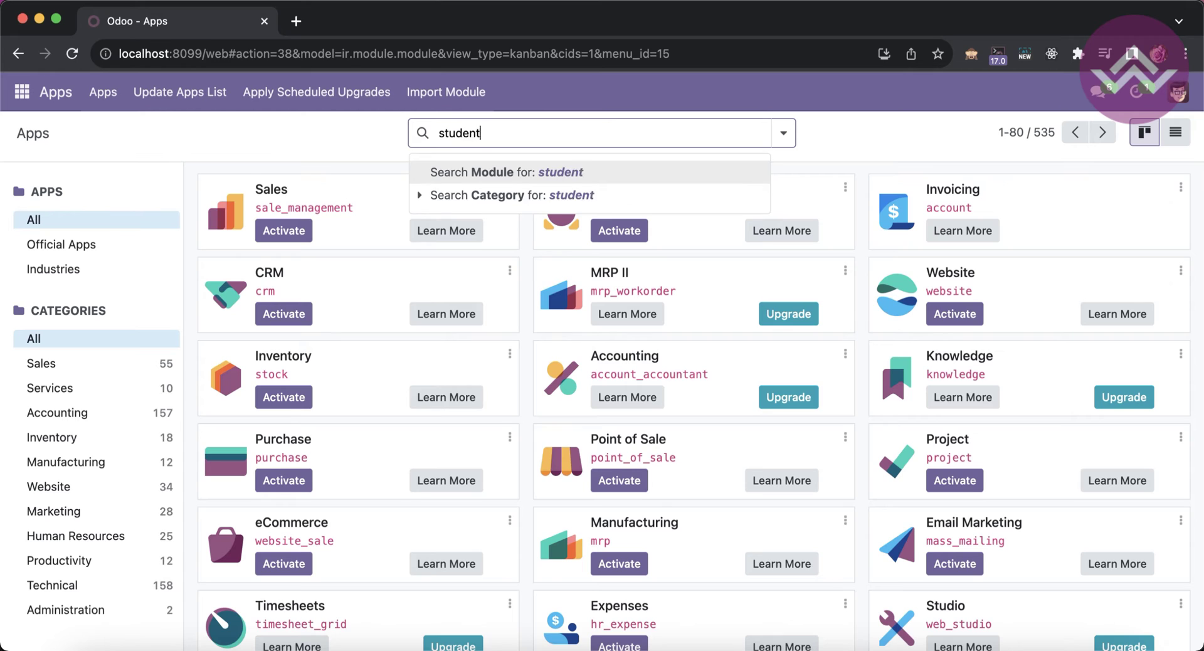
{"action": "key", "text": "Return"}
{"action": "left_click", "coordinate": [1175, 133]}
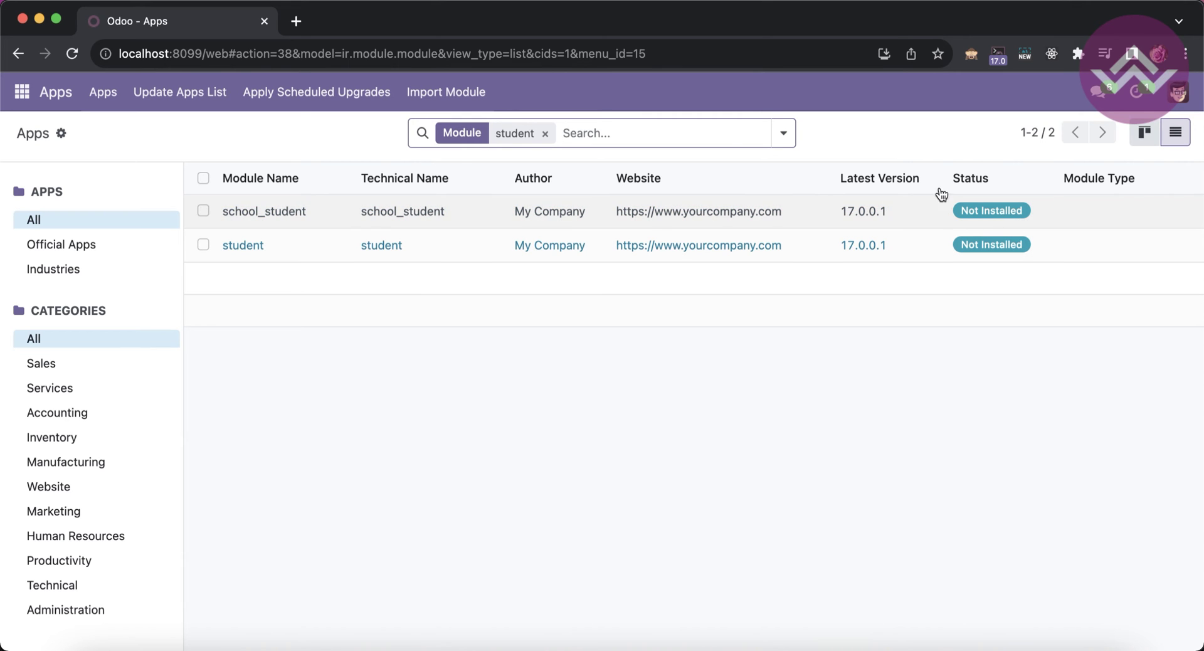
{"action": "left_click", "coordinate": [677, 130]}
{"action": "key", "text": "BackSpace"}
{"action": "type", "text": "schoo"}
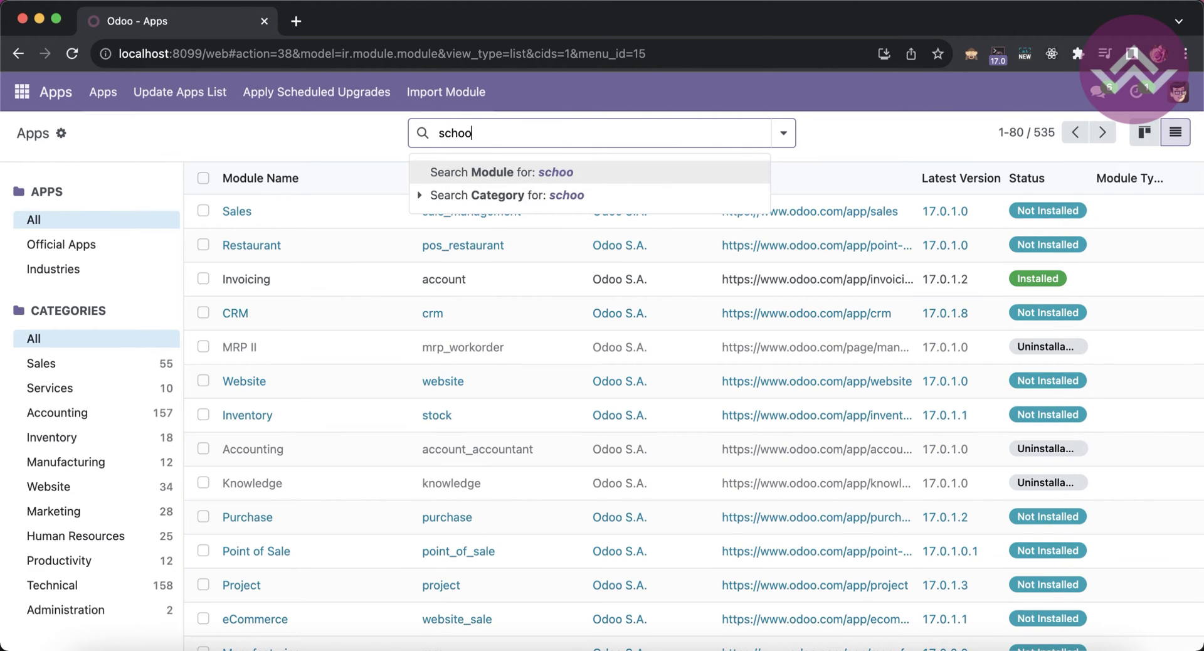
{"action": "type", "text": "l"}
{"action": "key", "text": "Return"}
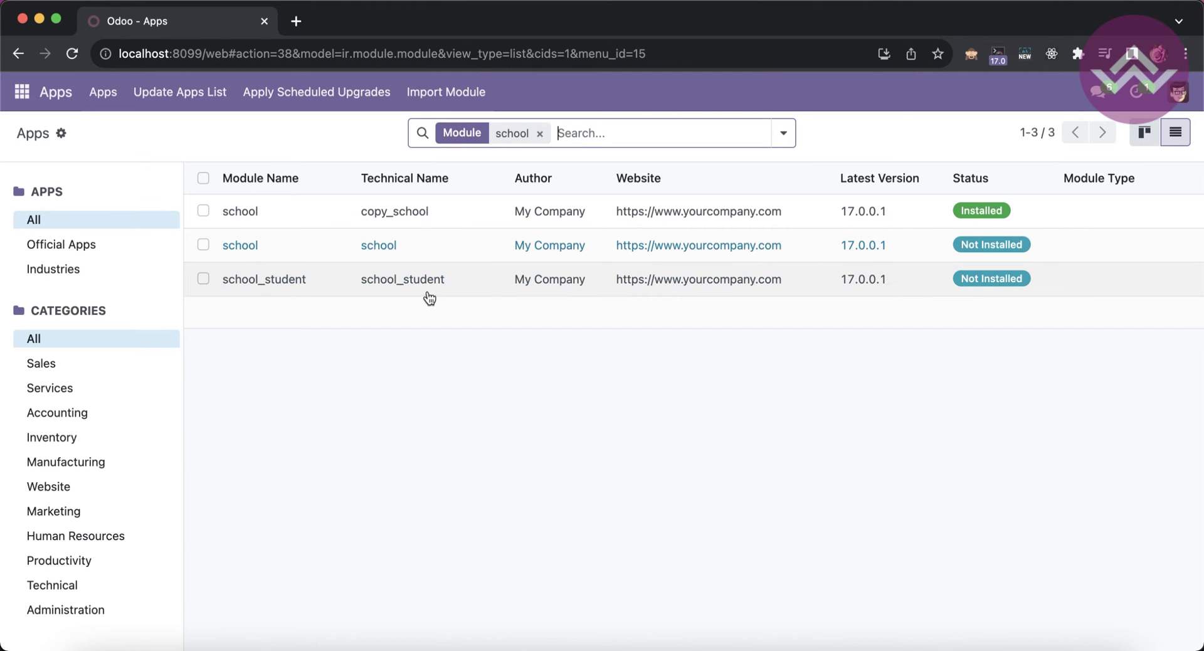
- Open the installed copy_school module record to check its technical name, then return to Apps
{"action": "left_click", "coordinate": [451, 219]}
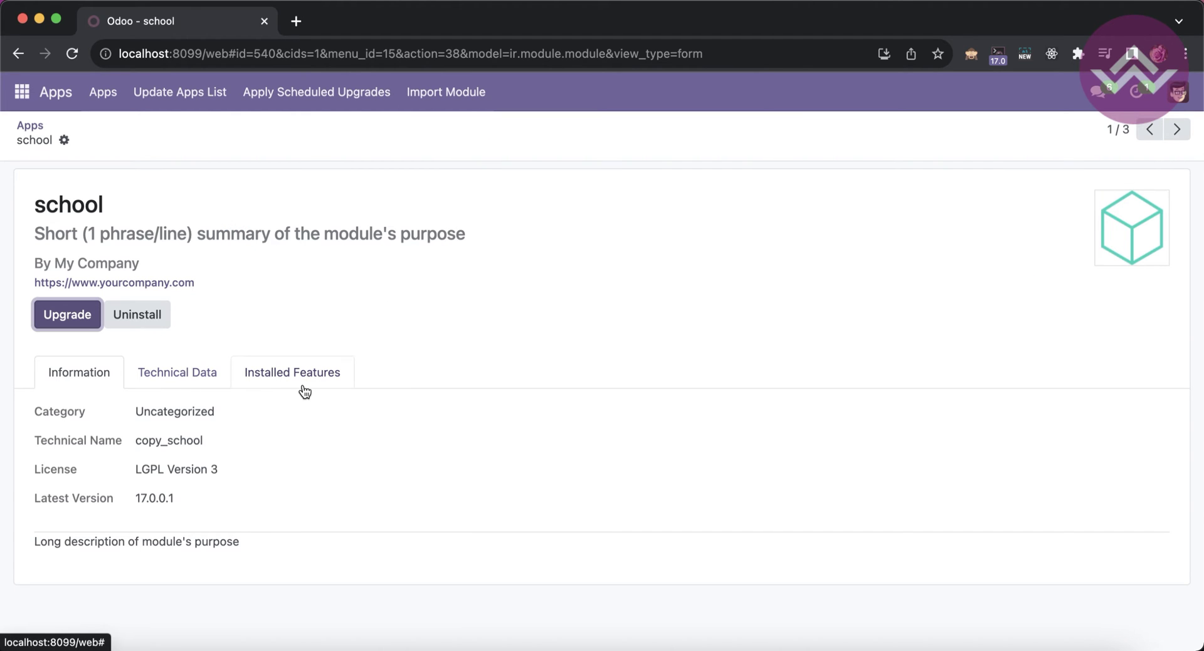
{"action": "double_click", "coordinate": [185, 439]}
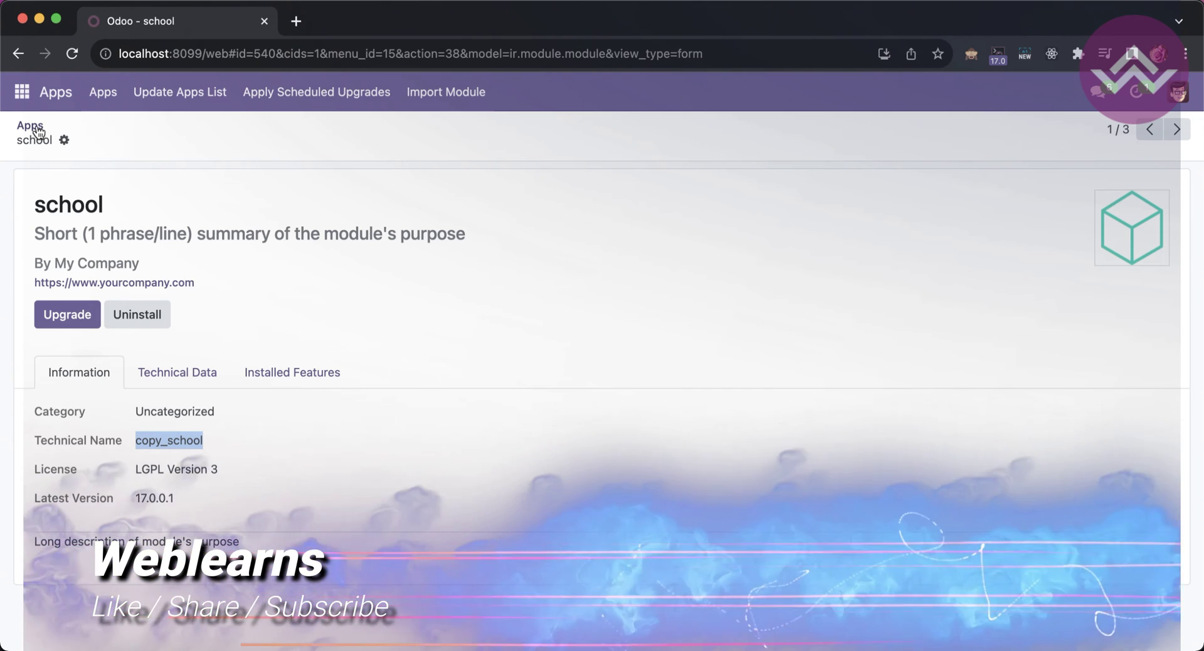
{"action": "left_click", "coordinate": [37, 131]}
{"action": "left_click", "coordinate": [456, 219]}
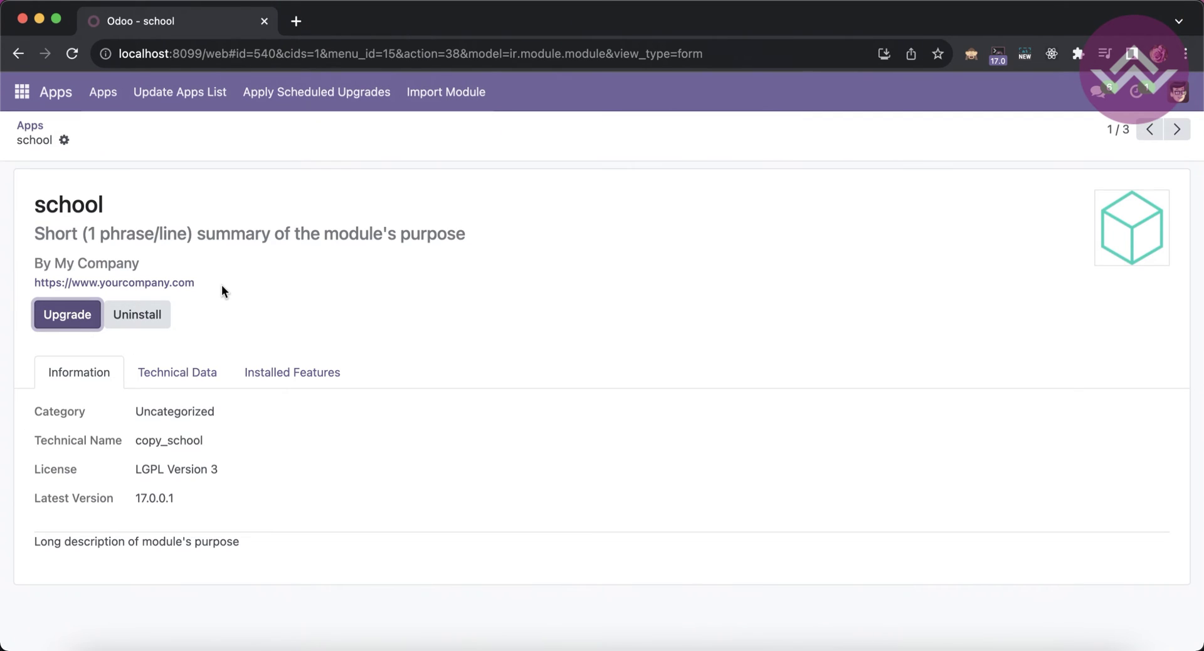
{"action": "left_click", "coordinate": [29, 125]}
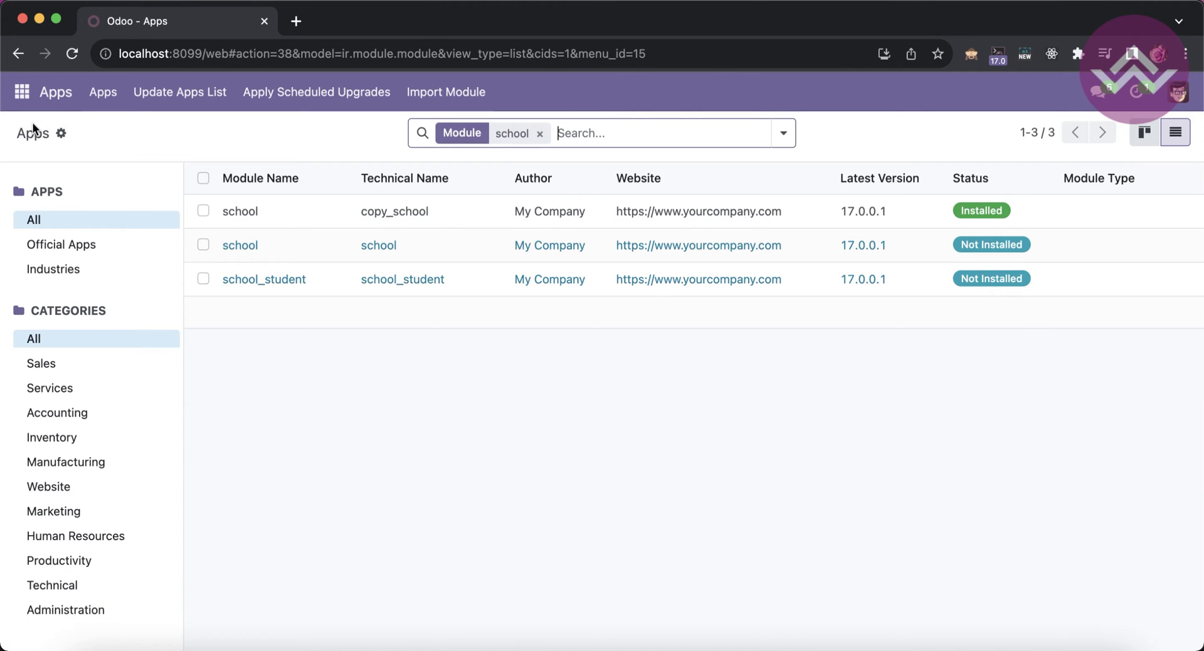
- Add 'student' to the Module search so school and student modules both appear
{"action": "left_click", "coordinate": [597, 133]}
{"action": "type", "text": "student"}
{"action": "key", "text": "Return"}
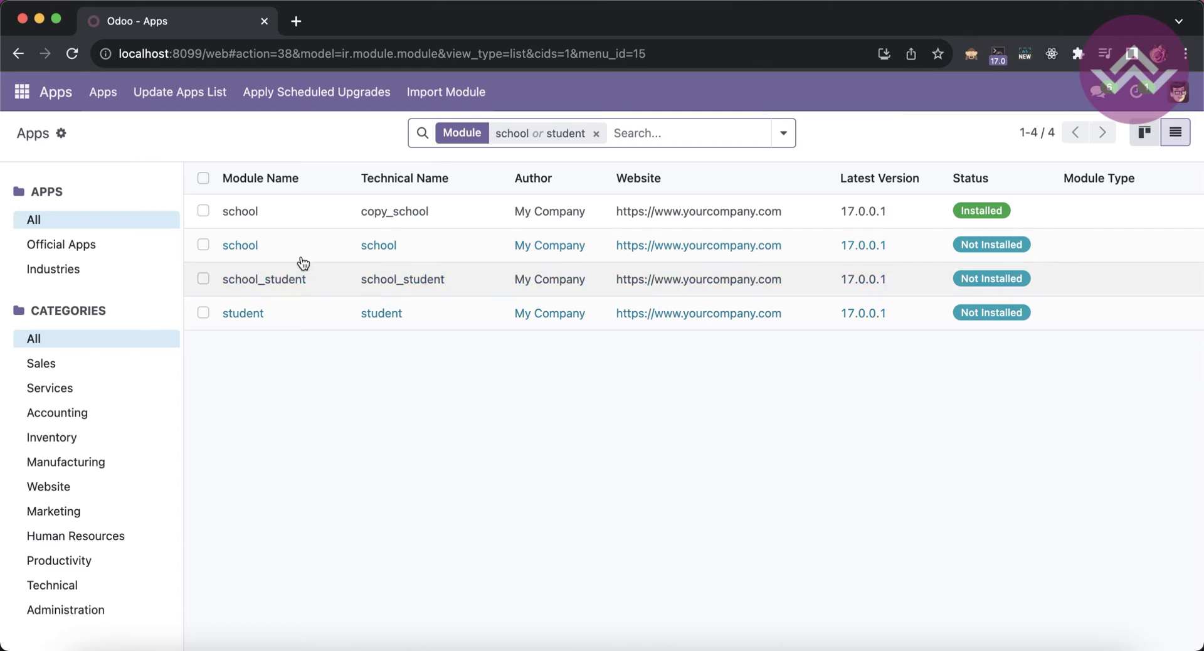
- Open the student module record and review its technical data and dependencies
{"action": "left_click", "coordinate": [317, 323]}
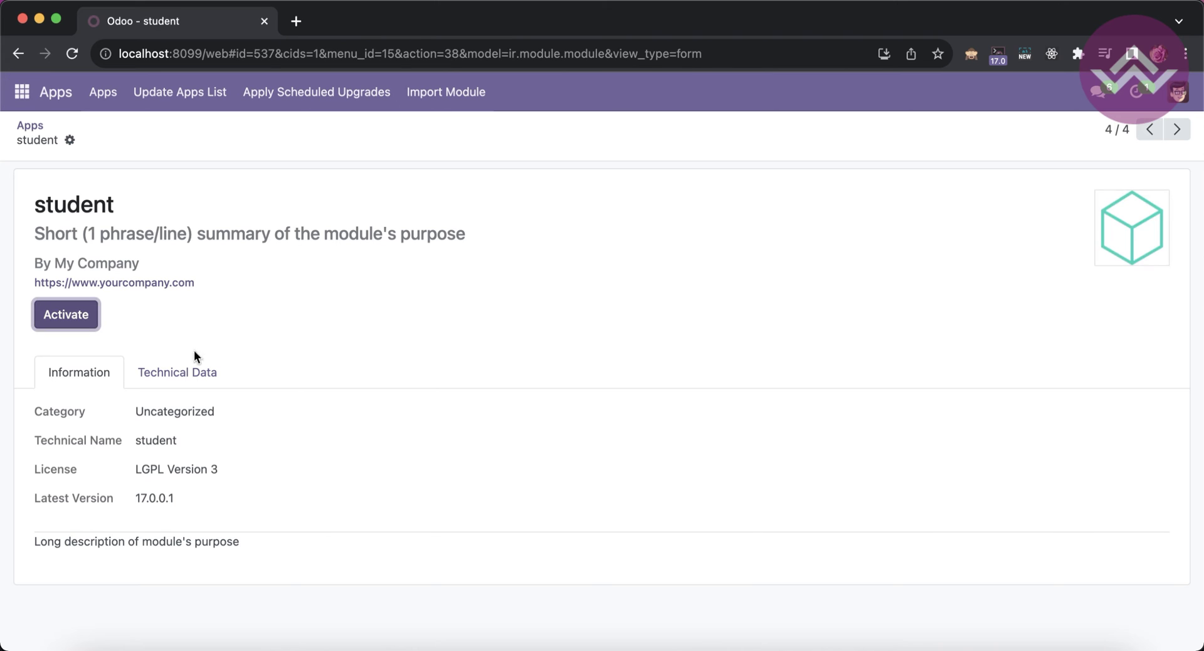
{"action": "left_click", "coordinate": [168, 374]}
{"action": "scroll", "coordinate": [190, 460], "scroll_direction": "down", "scroll_amount": 3}
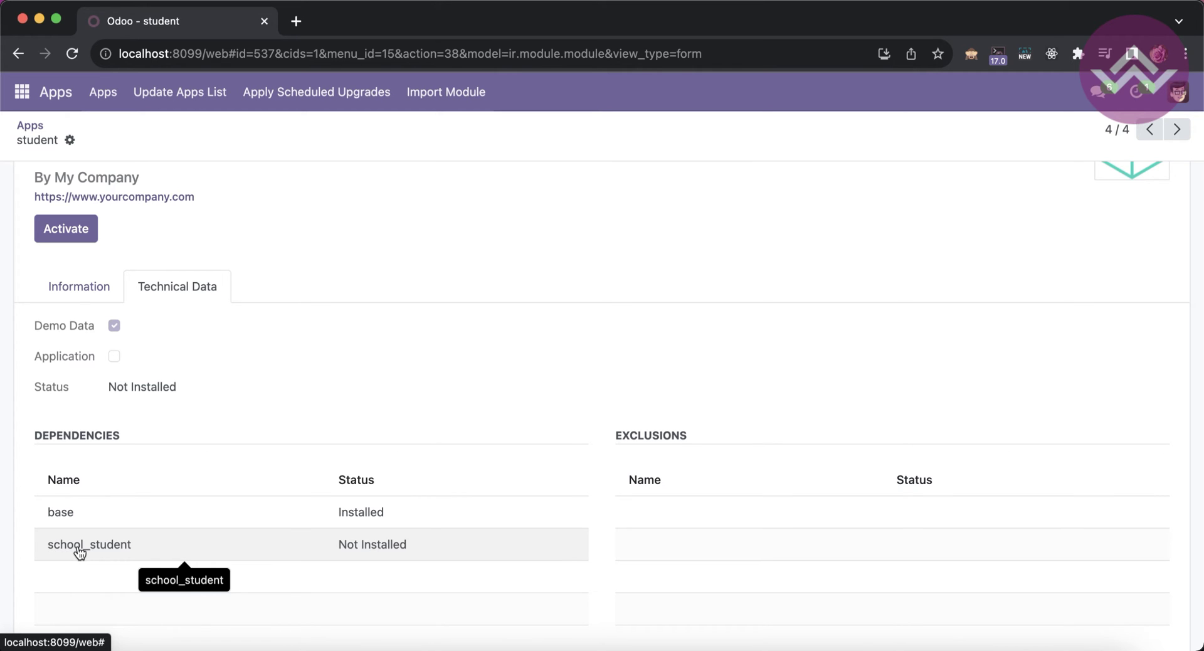
{"action": "scroll", "coordinate": [172, 457], "scroll_direction": "up", "scroll_amount": 3}
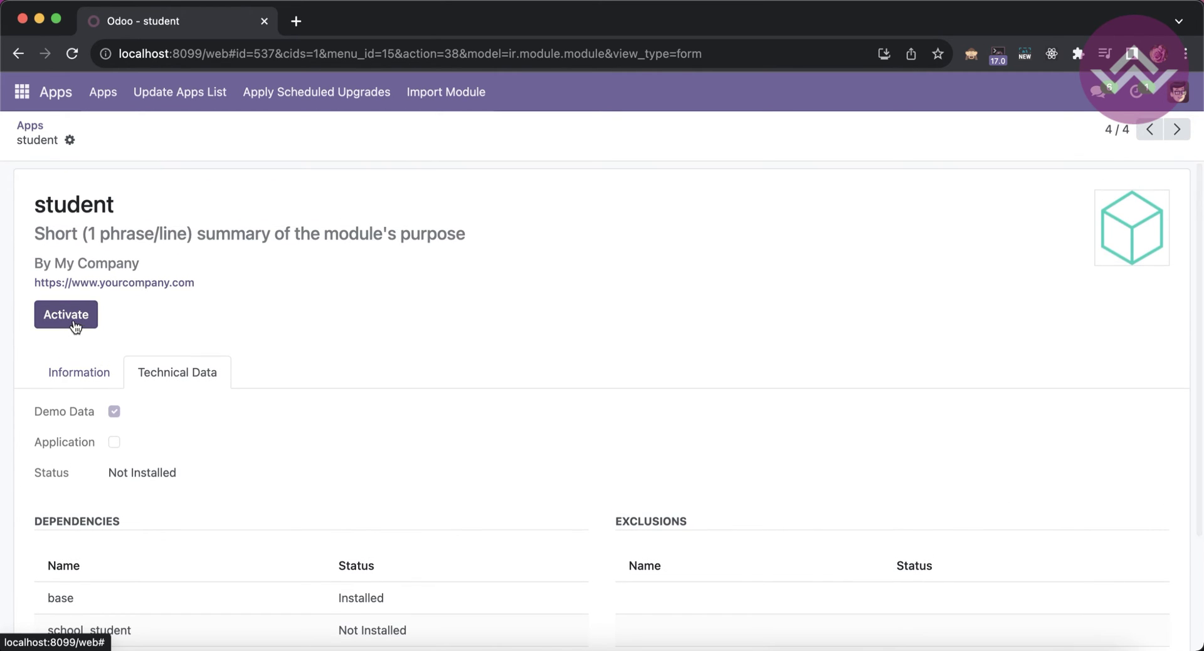
{"action": "scroll", "coordinate": [134, 444], "scroll_direction": "down", "scroll_amount": 4}
- Inspect the school_student dependency's technical data, then return to the student module page
{"action": "left_click", "coordinate": [138, 520]}
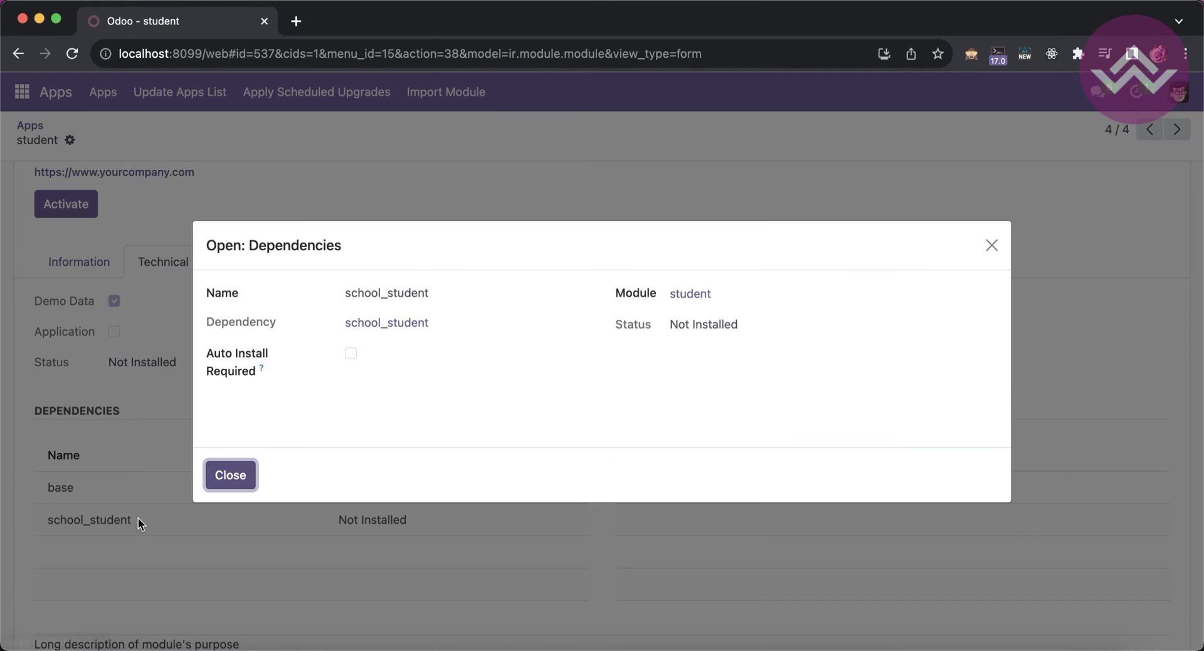
{"action": "left_click", "coordinate": [376, 324]}
{"action": "left_click", "coordinate": [185, 371]}
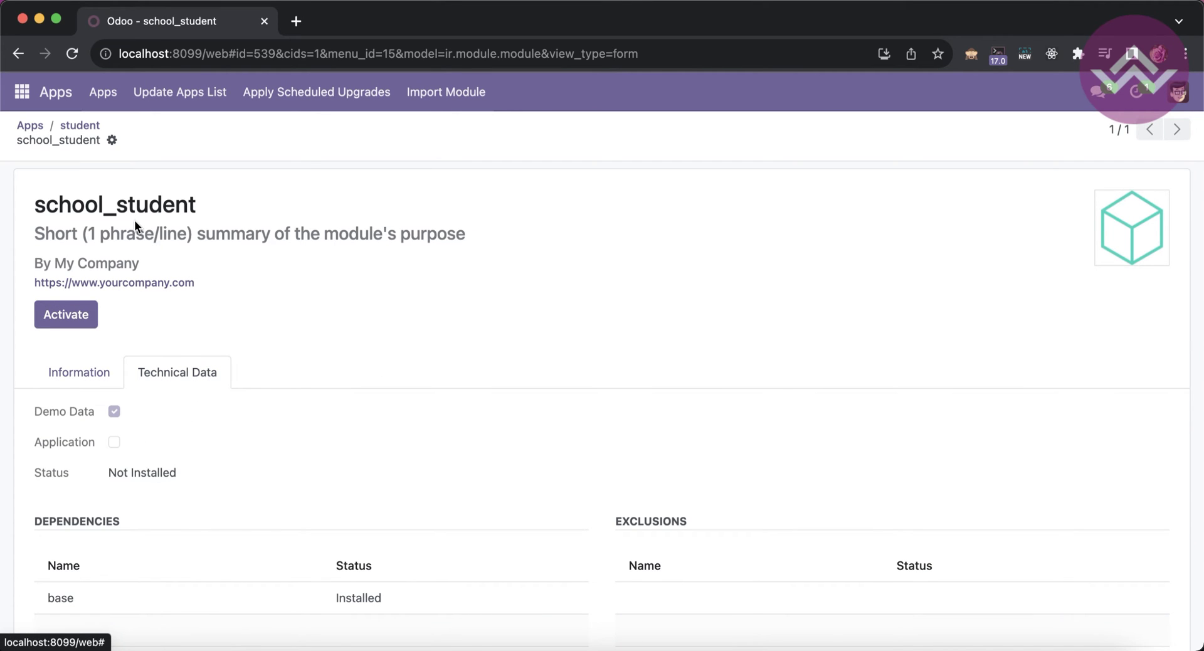
{"action": "scroll", "coordinate": [213, 570], "scroll_direction": "down", "scroll_amount": 1}
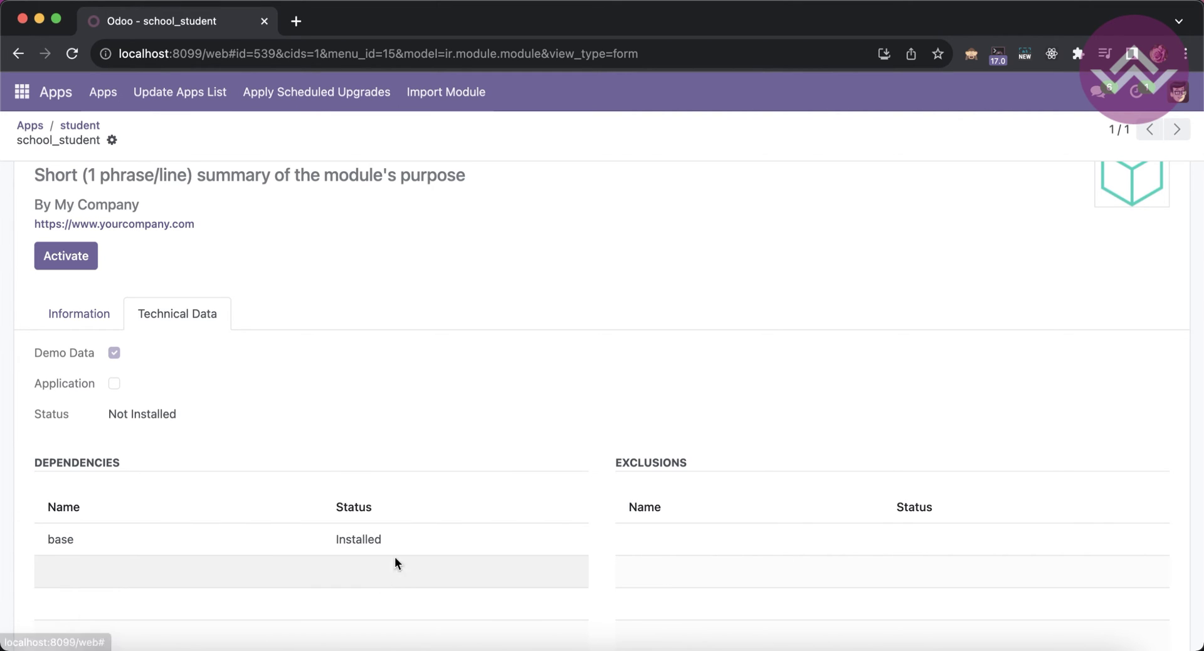
{"action": "scroll", "coordinate": [392, 287], "scroll_direction": "up", "scroll_amount": 1}
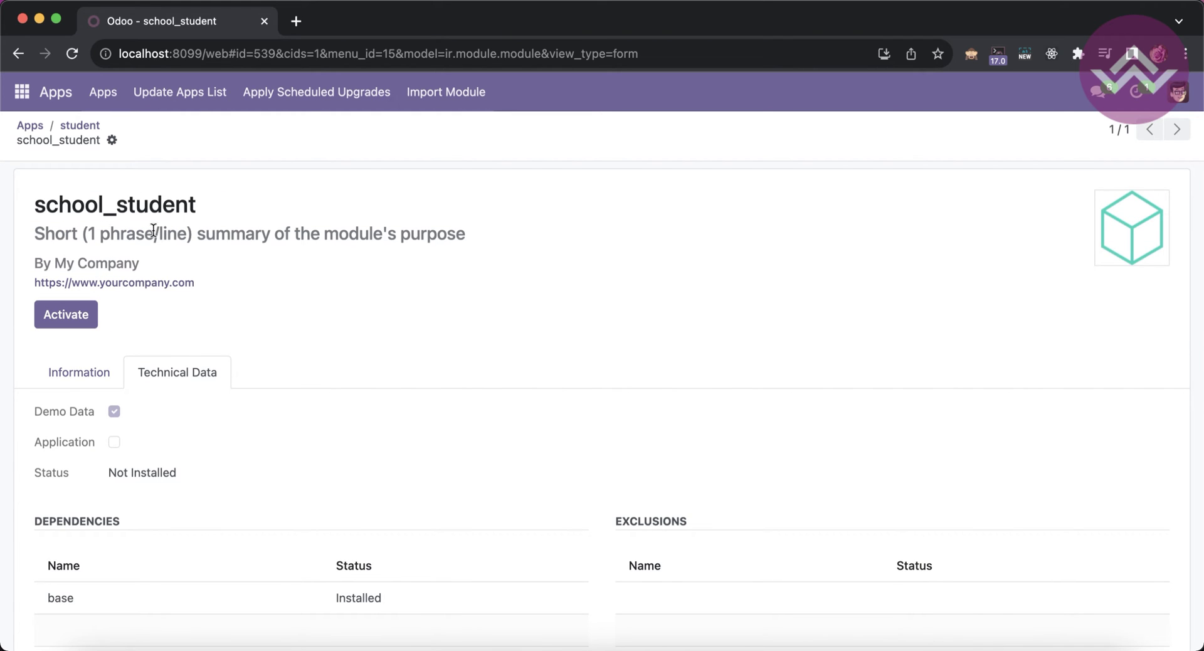
{"action": "left_click", "coordinate": [88, 125]}
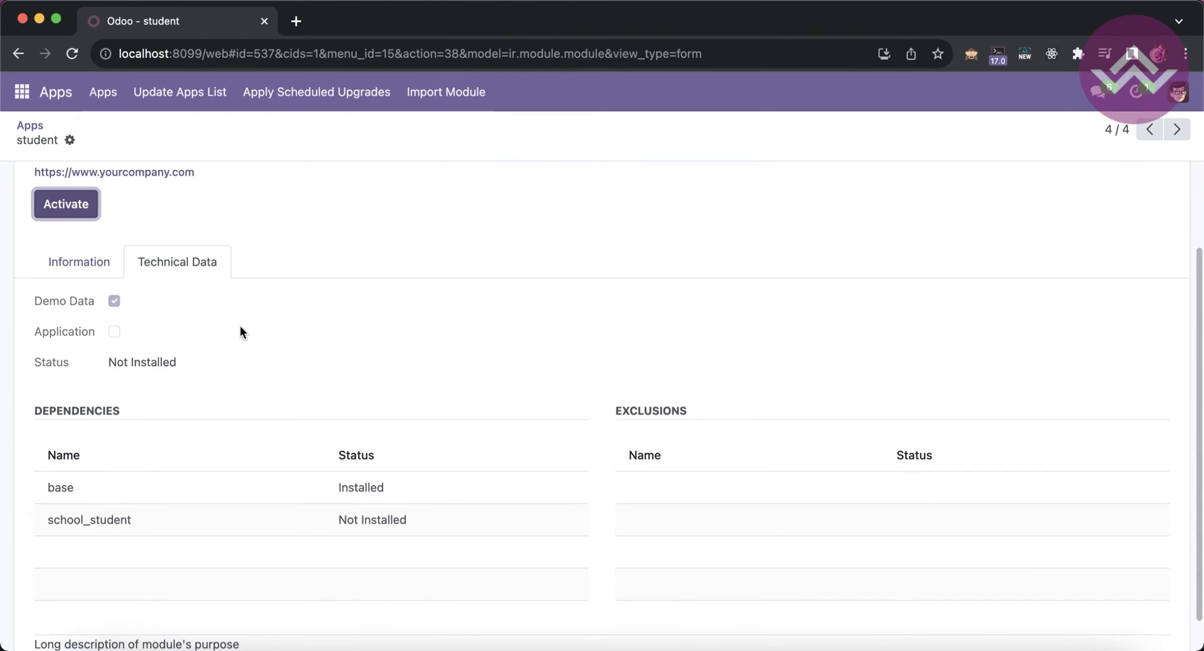
{"action": "scroll", "coordinate": [241, 327], "scroll_direction": "up", "scroll_amount": 2}
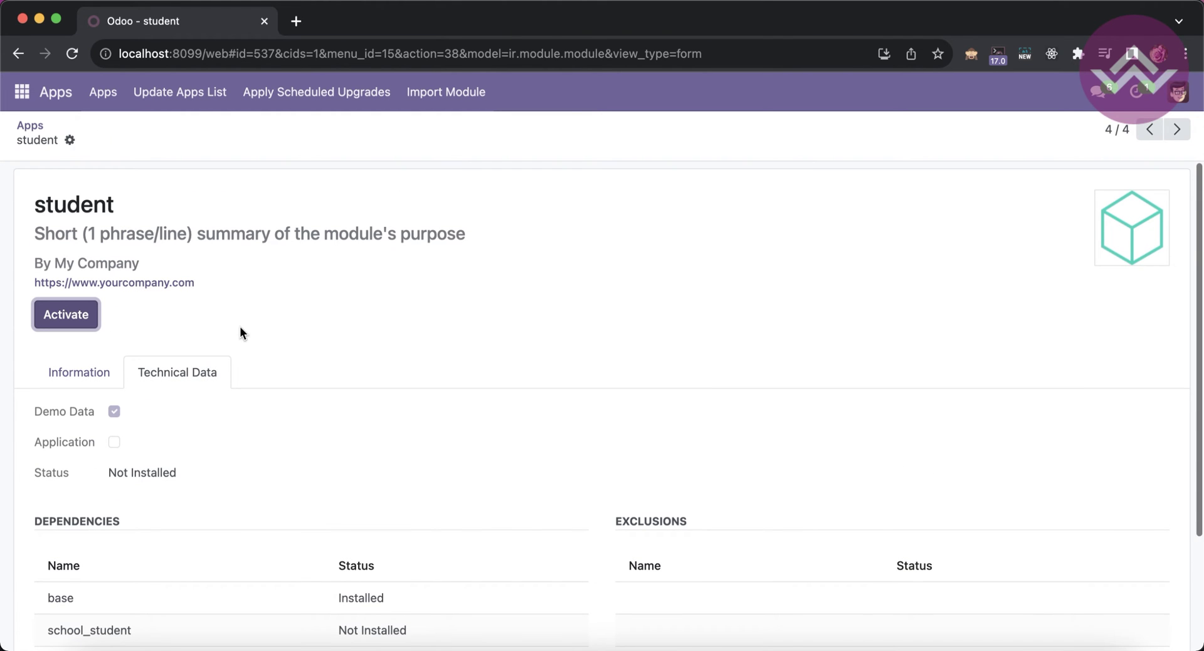
{"action": "double_click", "coordinate": [94, 203]}
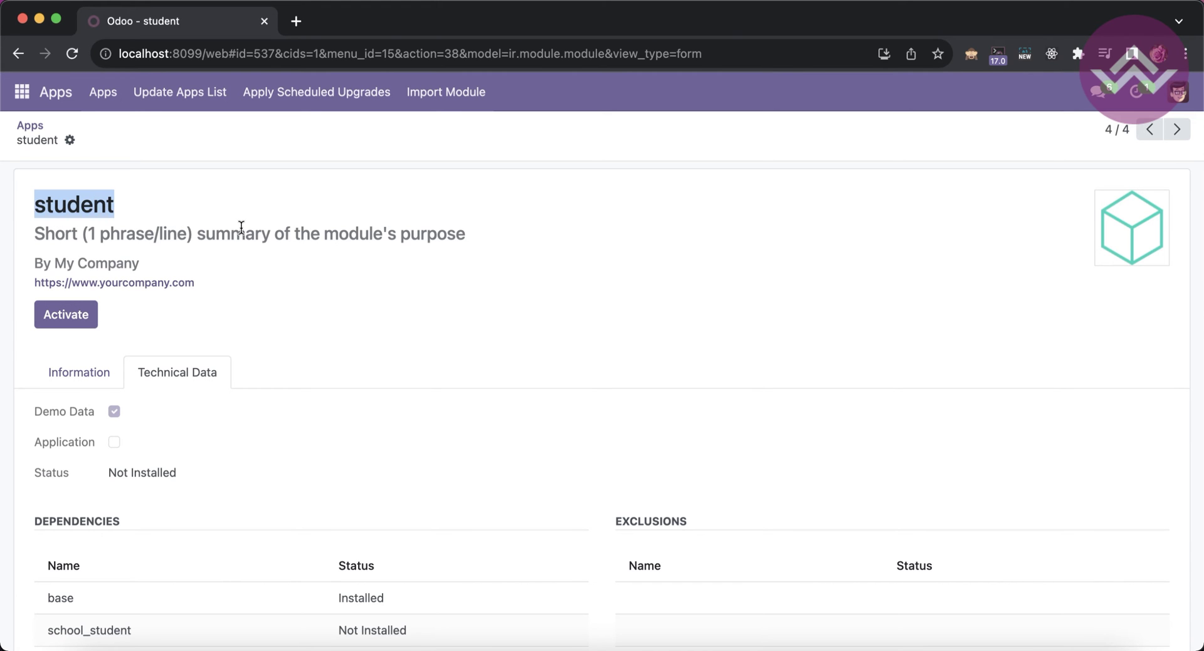
- Activate the student module, then list Apps filtered by 'student' and 'school'
{"action": "left_click", "coordinate": [64, 315]}
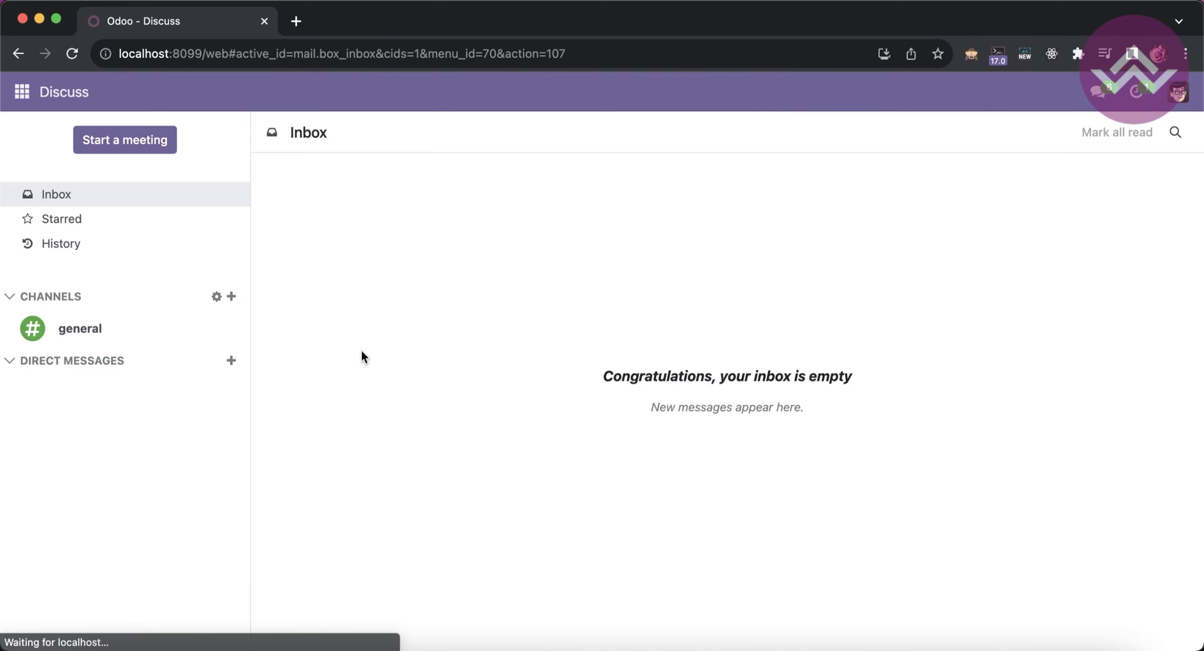
{"action": "type", "text": "student"}
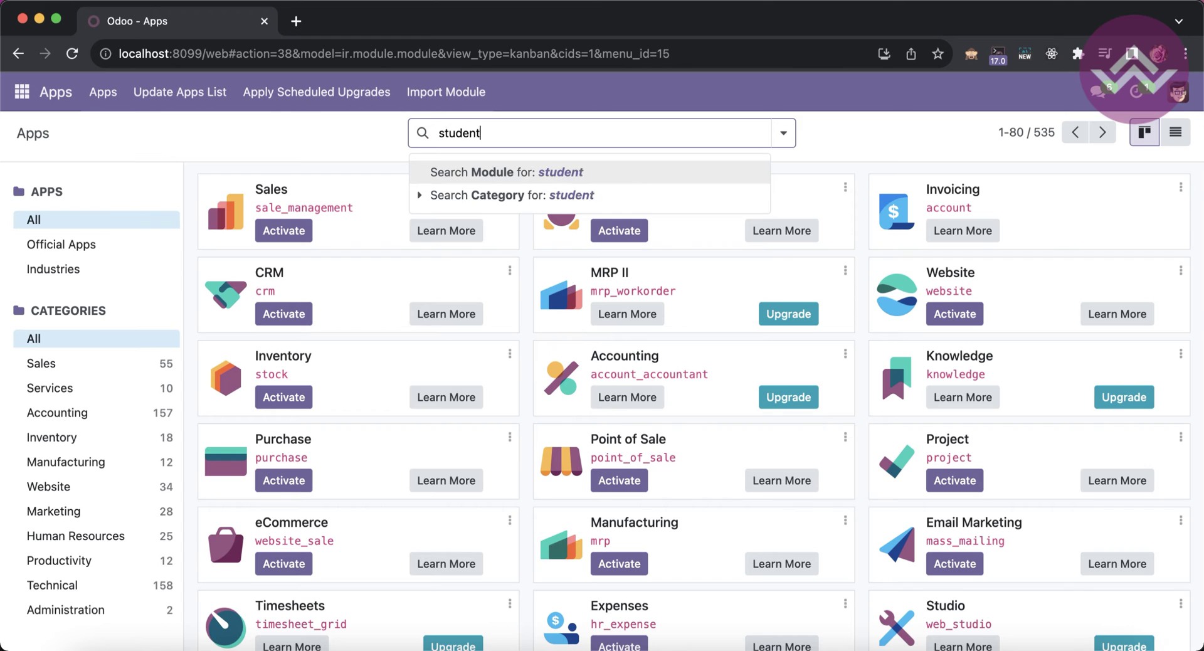
{"action": "key", "text": "Return"}
{"action": "type", "text": "school"}
{"action": "key", "text": "Return"}
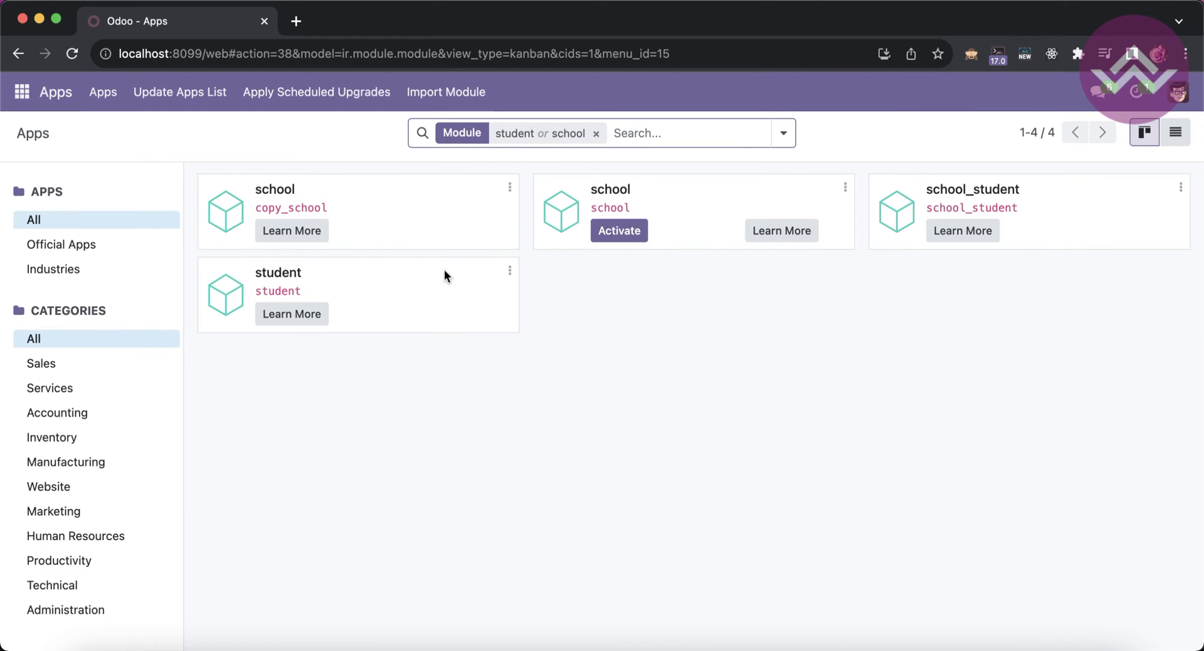
{"action": "left_click", "coordinate": [1175, 132]}
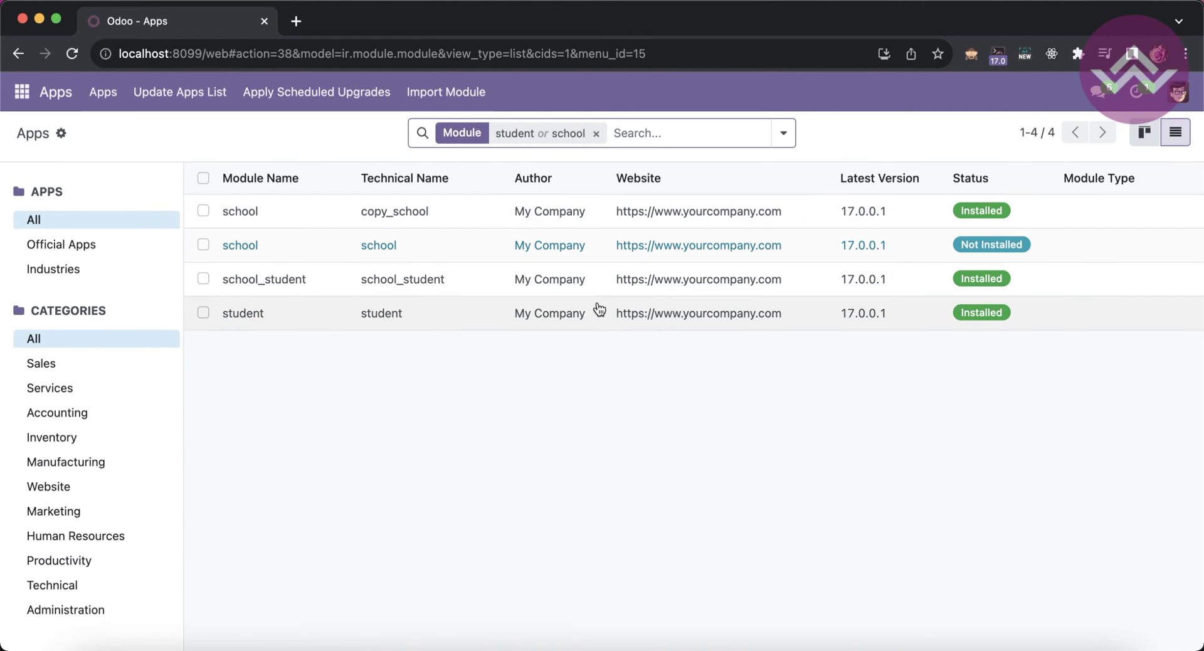
- Check the student module's status and dependencies, then return to the filtered list
{"action": "left_click", "coordinate": [446, 324]}
{"action": "left_click", "coordinate": [190, 386]}
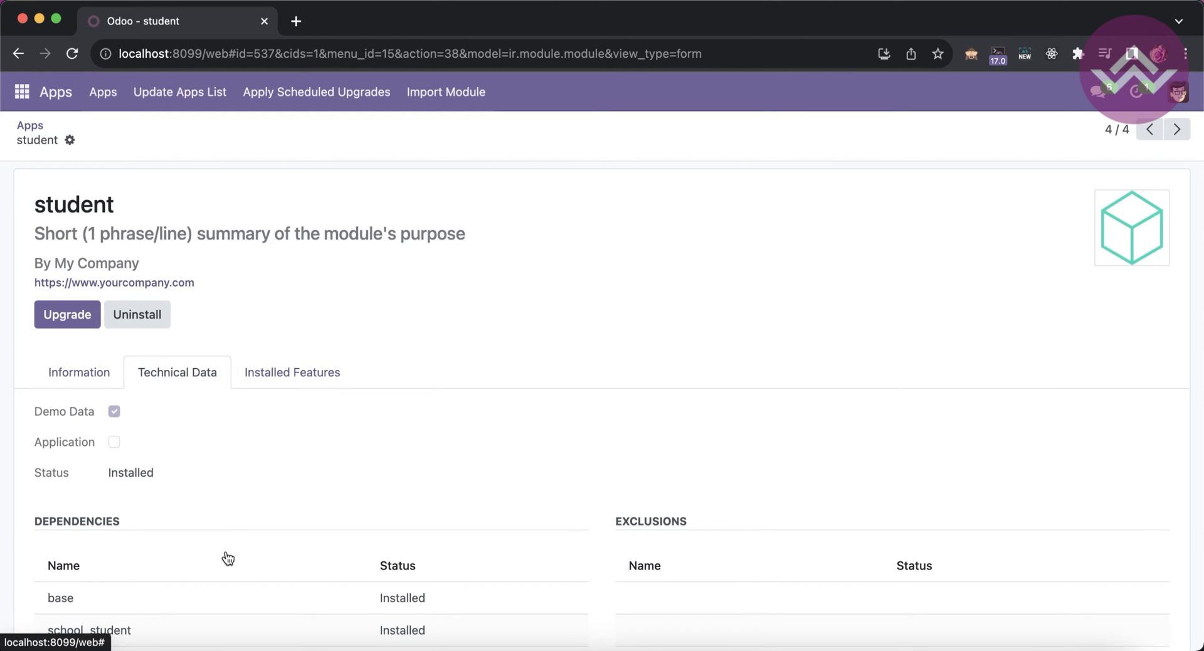
{"action": "scroll", "coordinate": [226, 552], "scroll_direction": "down", "scroll_amount": 2}
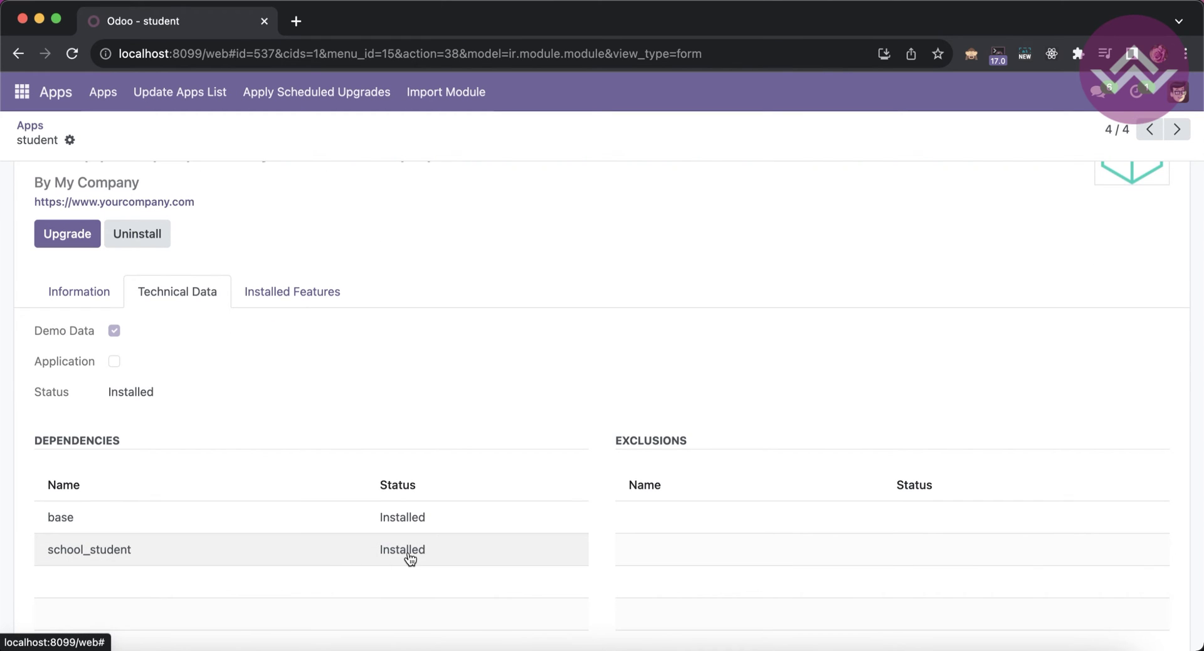
{"action": "scroll", "coordinate": [181, 198], "scroll_direction": "up", "scroll_amount": 2}
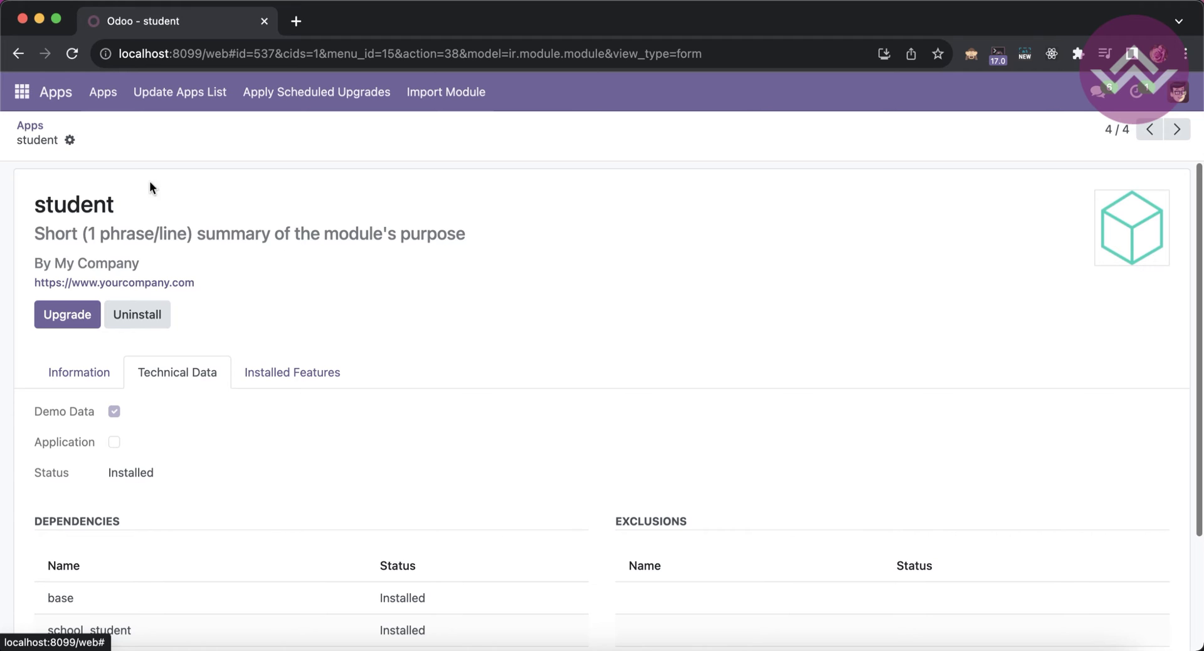
{"action": "left_click", "coordinate": [33, 127]}
- Open the school_student module record to confirm it is installed and depends only on base
{"action": "left_click", "coordinate": [489, 290]}
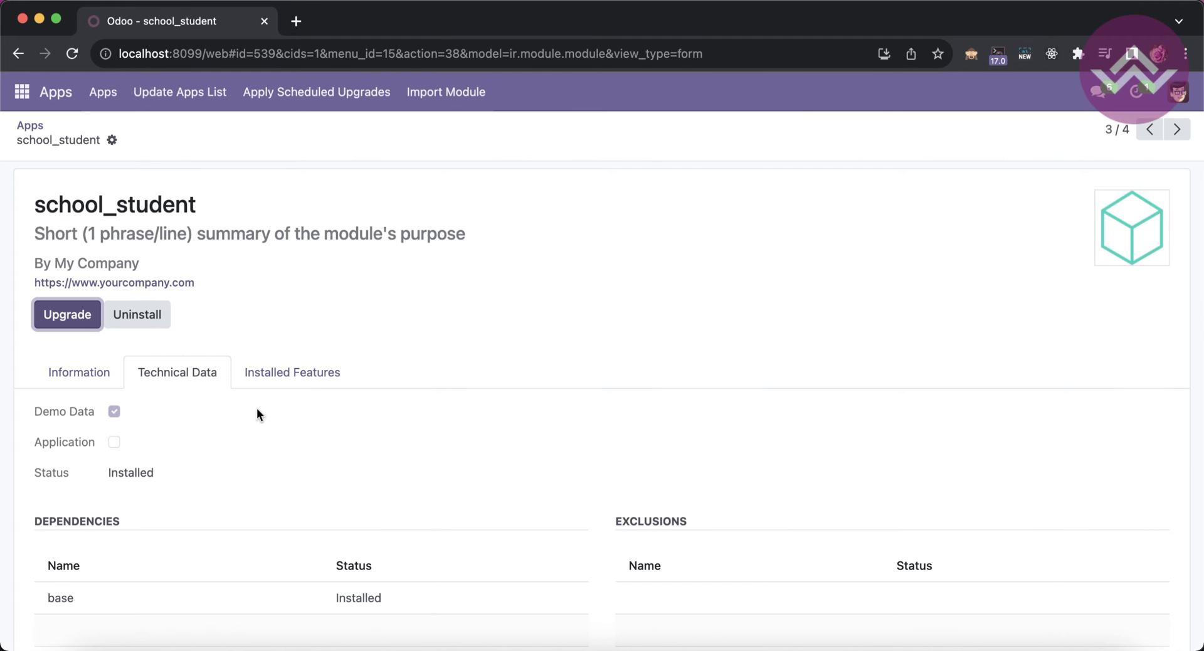
{"action": "scroll", "coordinate": [210, 479], "scroll_direction": "down", "scroll_amount": 1}
{"action": "scroll", "coordinate": [264, 492], "scroll_direction": "up", "scroll_amount": 1}
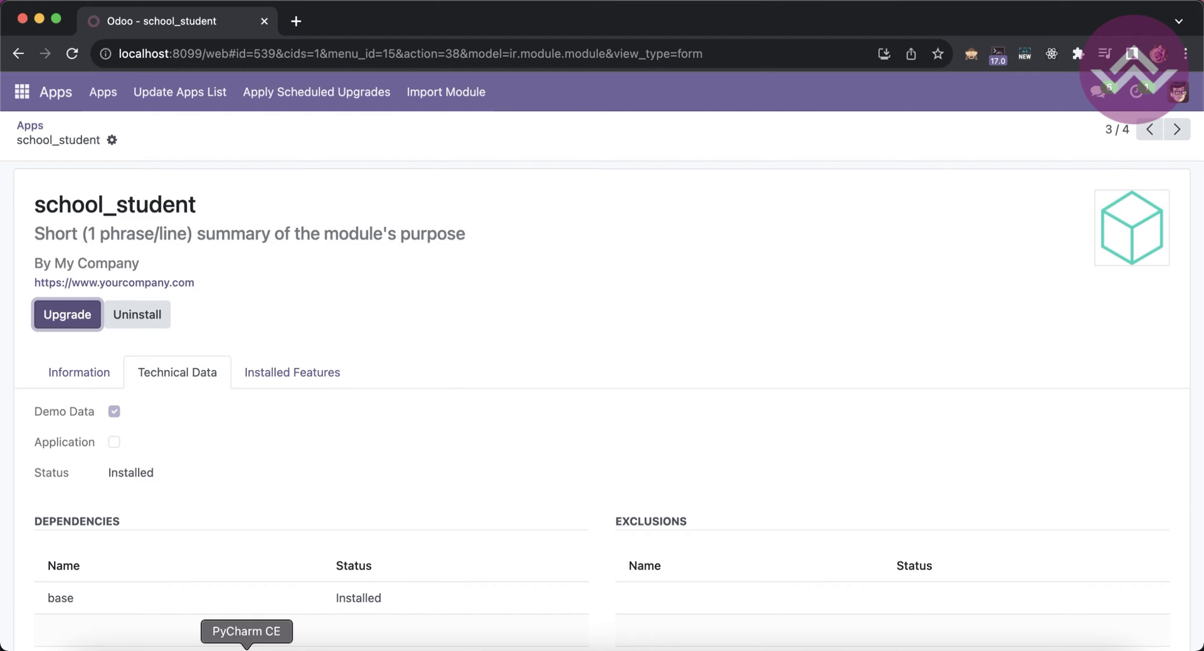
{"action": "left_click", "coordinate": [247, 650]}
- Open school_student/__manifest__.py in PyCharm and add 'copy_sale' after 'base' in depends
{"action": "key", "text": "super+Tab"}
{"action": "key", "text": "super+Tab"}
{"action": "double_click", "coordinate": [97, 219]}
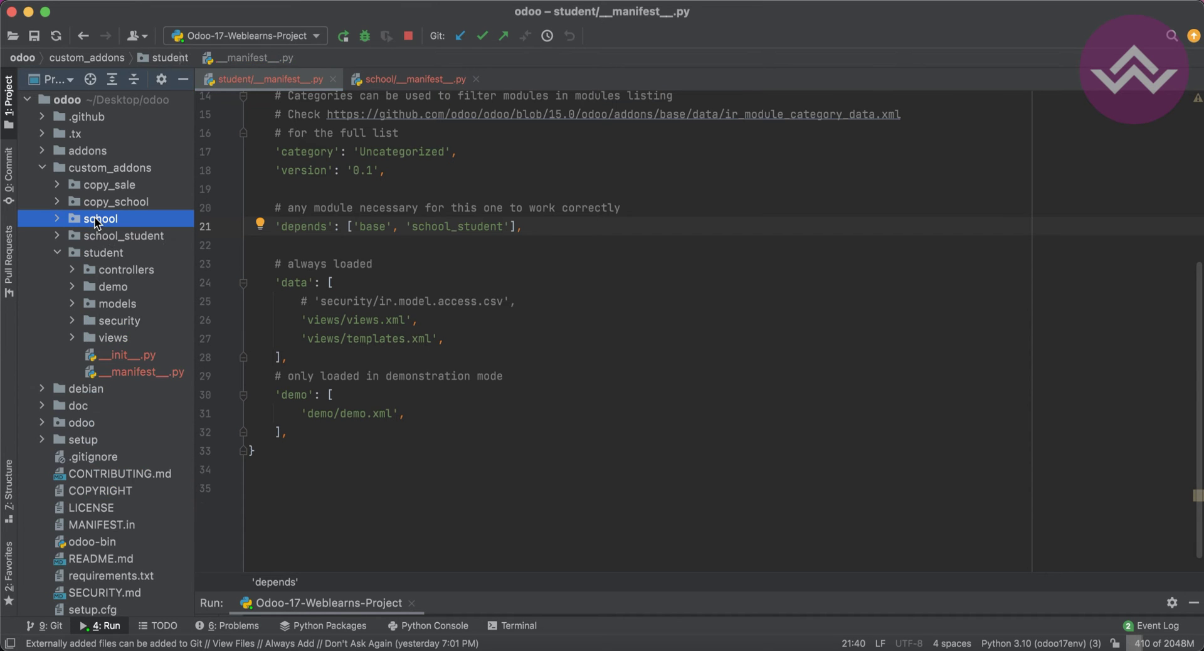
{"action": "left_click", "coordinate": [111, 183]}
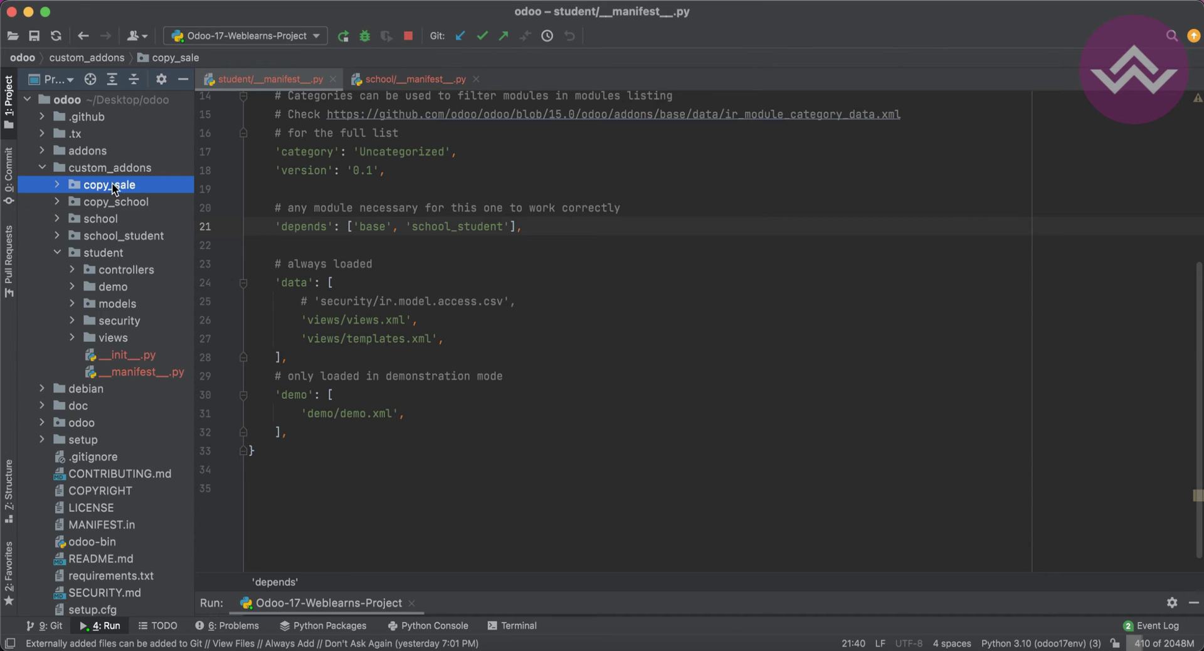
{"action": "double_click", "coordinate": [140, 372]}
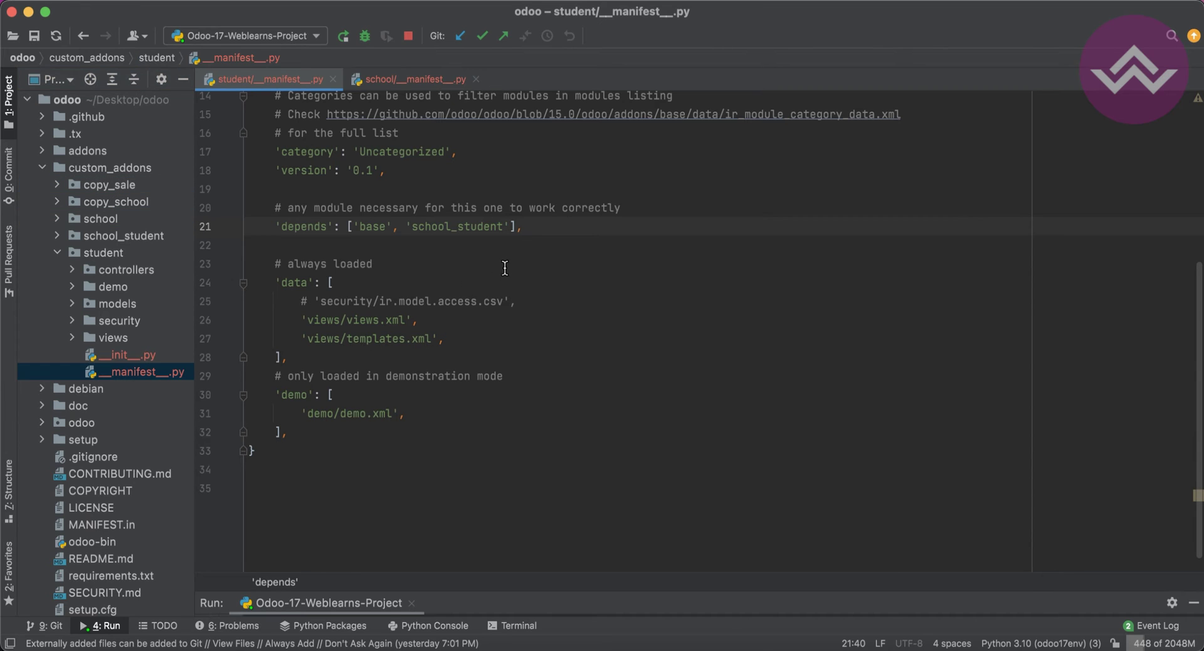
{"action": "double_click", "coordinate": [104, 253]}
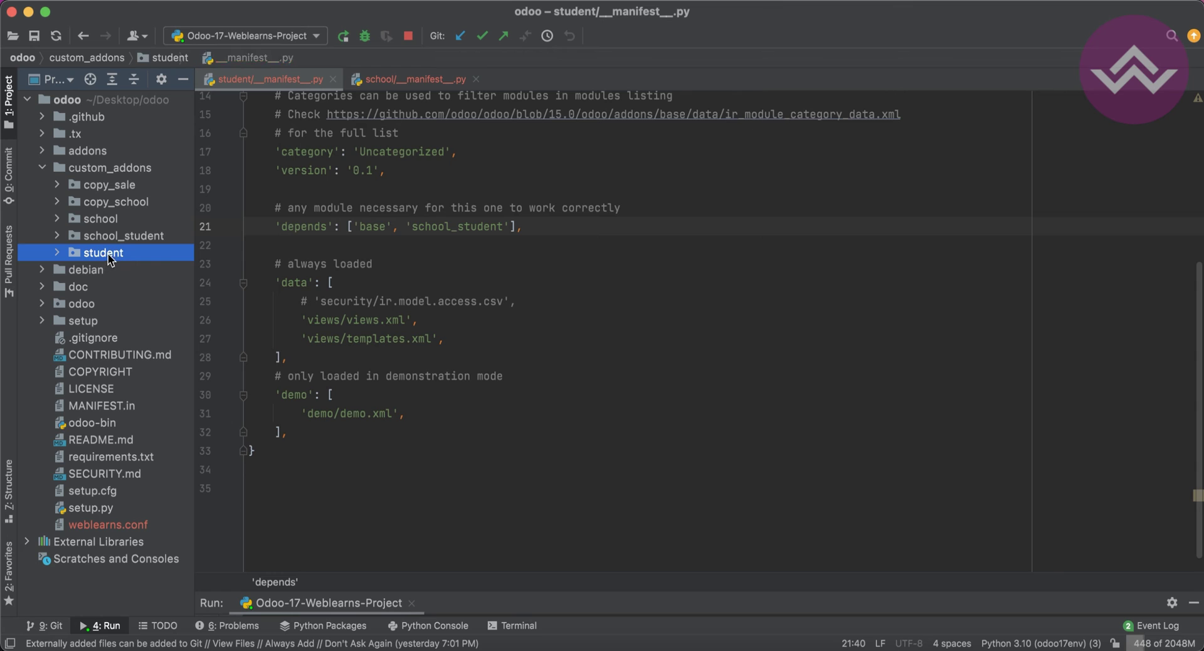
{"action": "double_click", "coordinate": [122, 236]}
{"action": "double_click", "coordinate": [128, 356]}
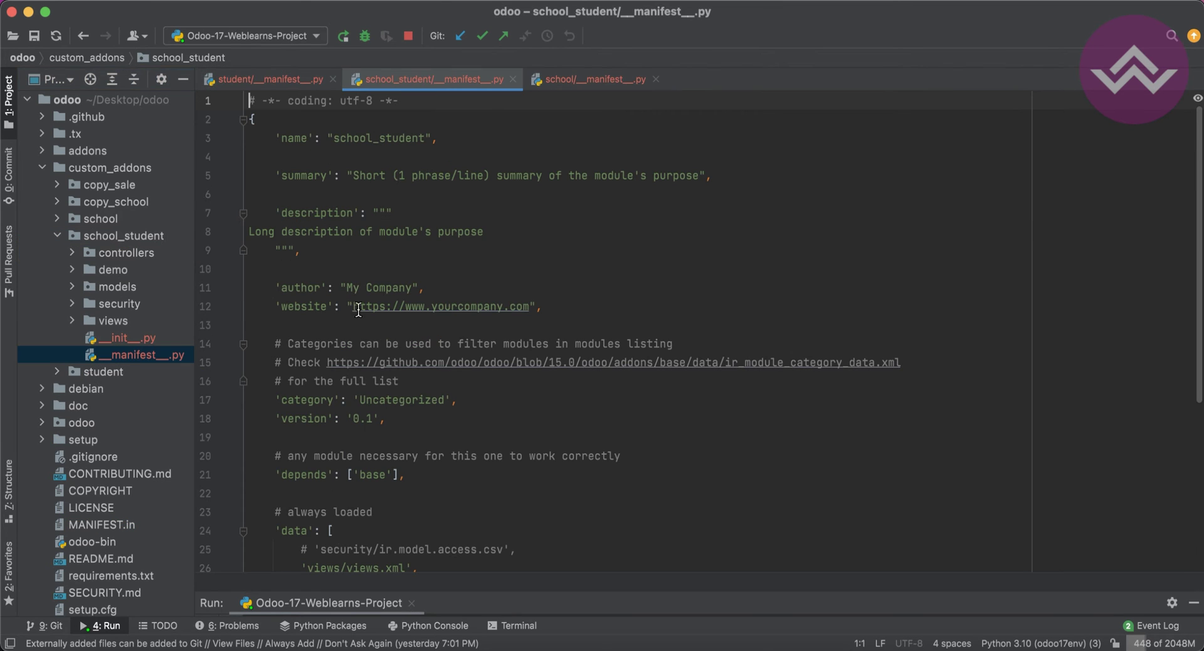
{"action": "left_click", "coordinate": [392, 471]}
{"action": "type", "text": ",'copy_sale"}
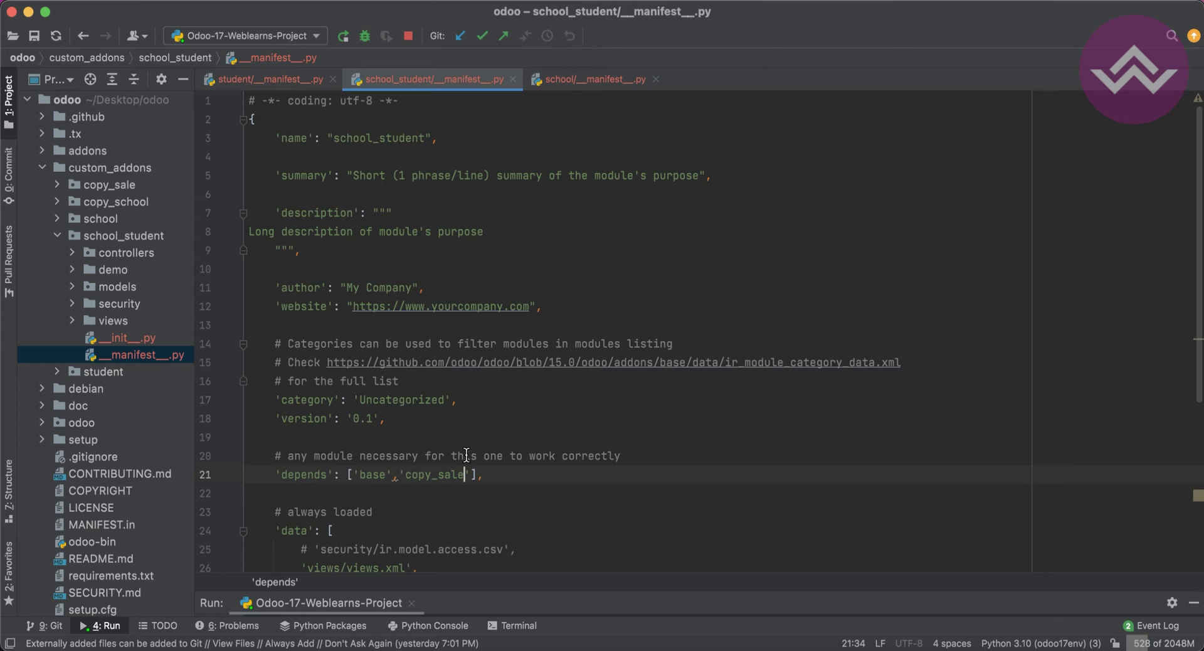
{"action": "double_click", "coordinate": [130, 236]}
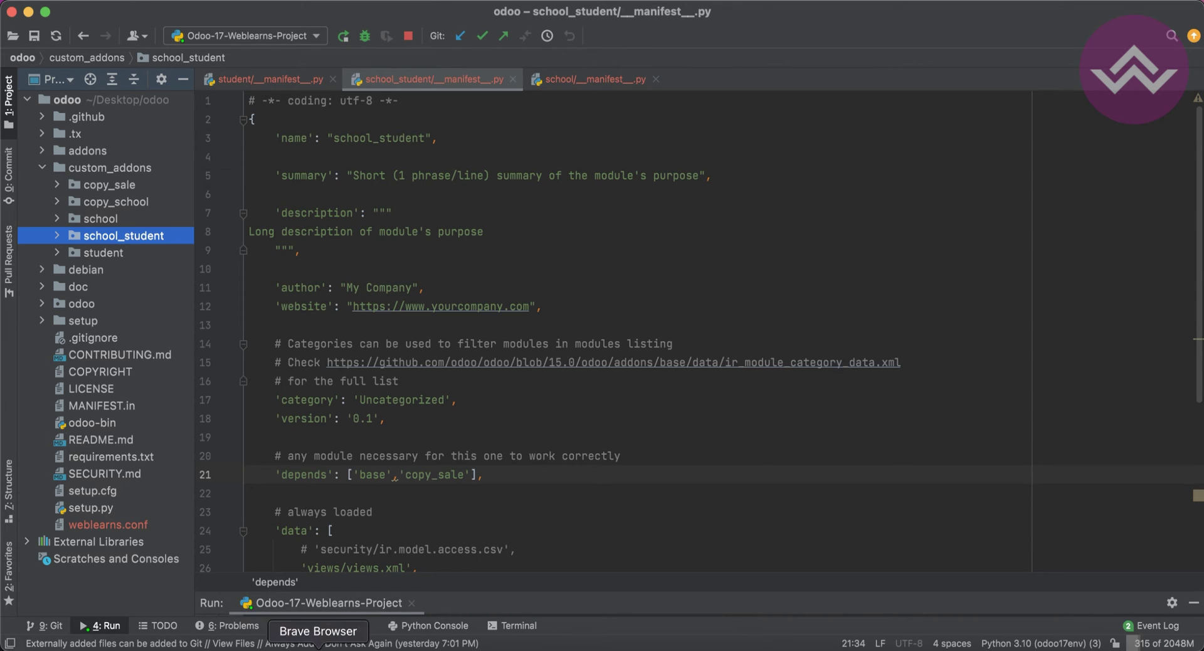
{"action": "left_click", "coordinate": [369, 643]}
- Update the Apps list, reload, and confirm school_student now depends on copy_sale and base
{"action": "left_click", "coordinate": [179, 92]}
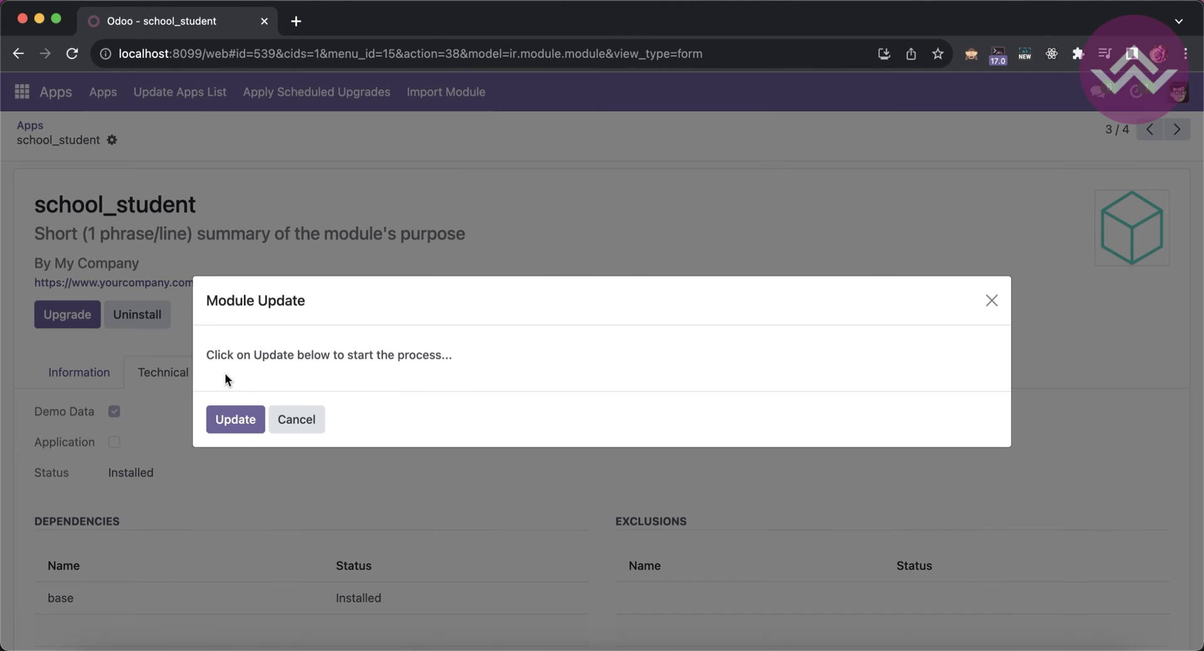
{"action": "left_click", "coordinate": [233, 414]}
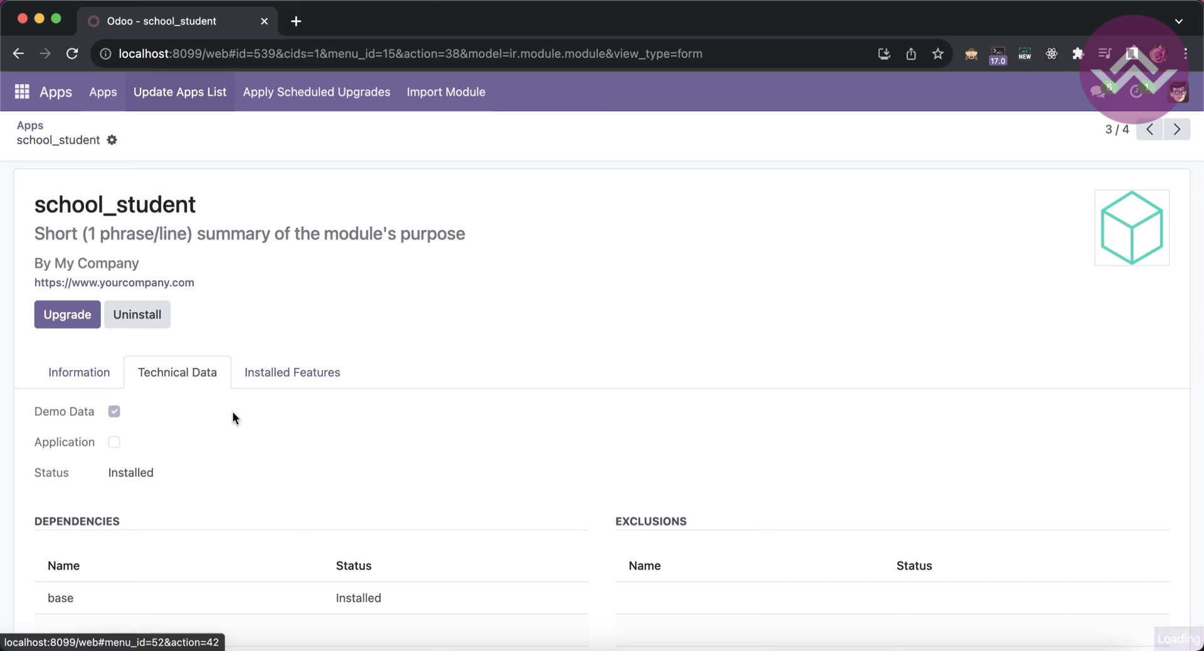
{"action": "key", "text": "super+r"}
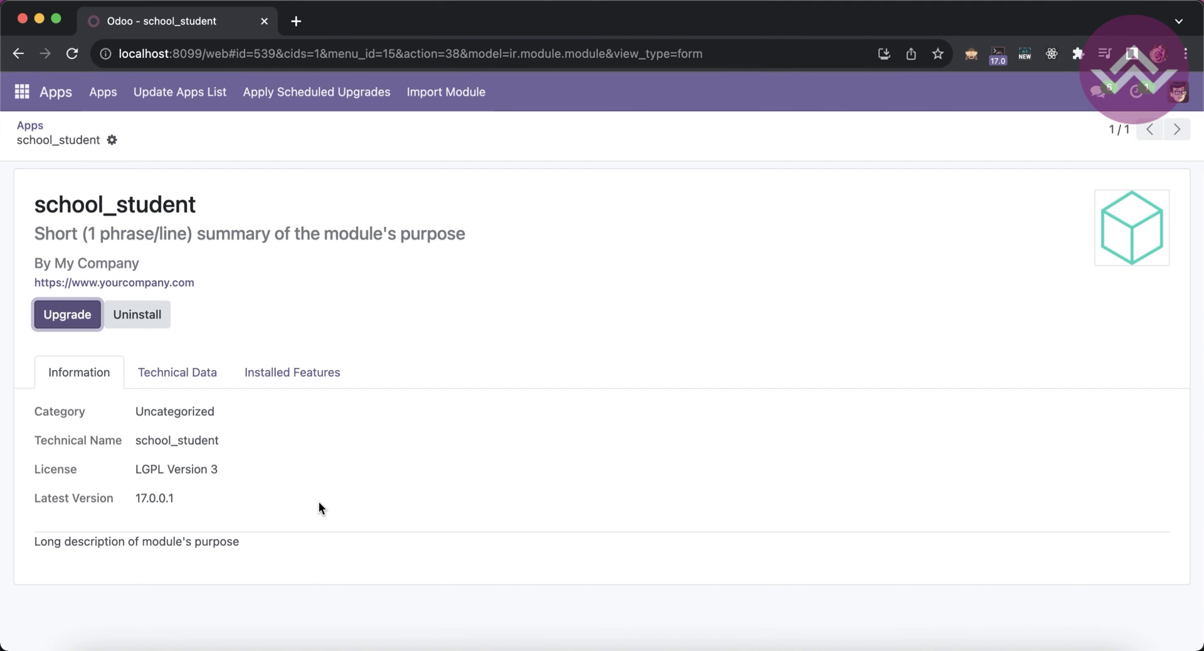
{"action": "left_click", "coordinate": [177, 372]}
{"action": "scroll", "coordinate": [156, 508], "scroll_direction": "down", "scroll_amount": 2}
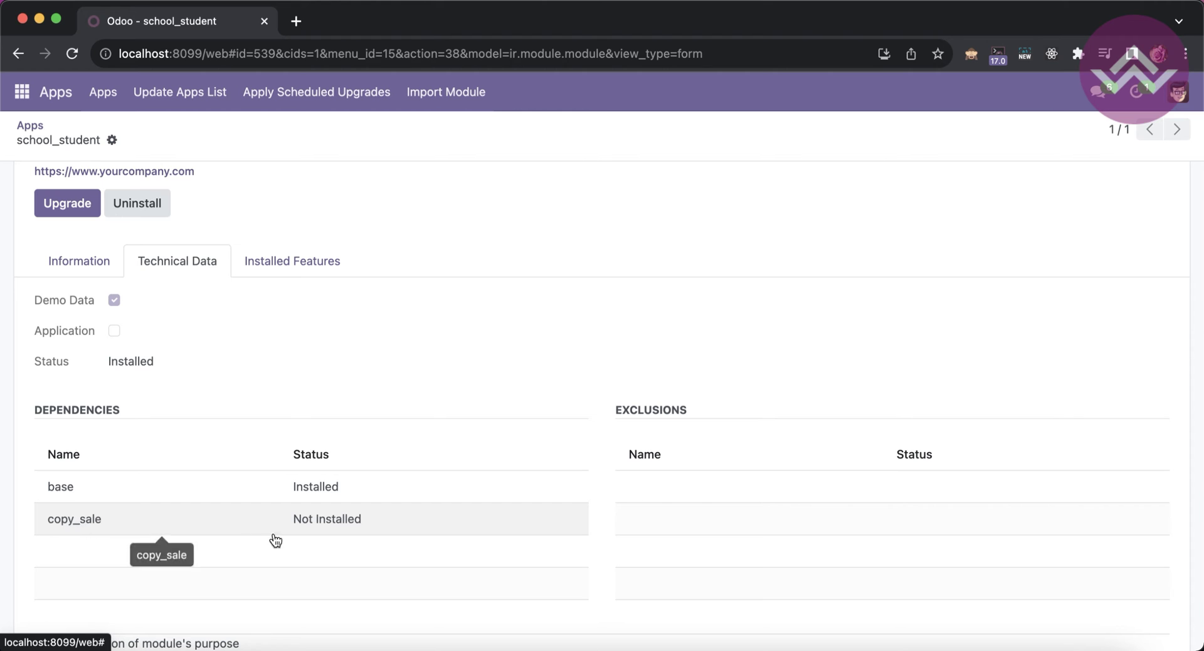
{"action": "scroll", "coordinate": [344, 532], "scroll_direction": "up", "scroll_amount": 2}
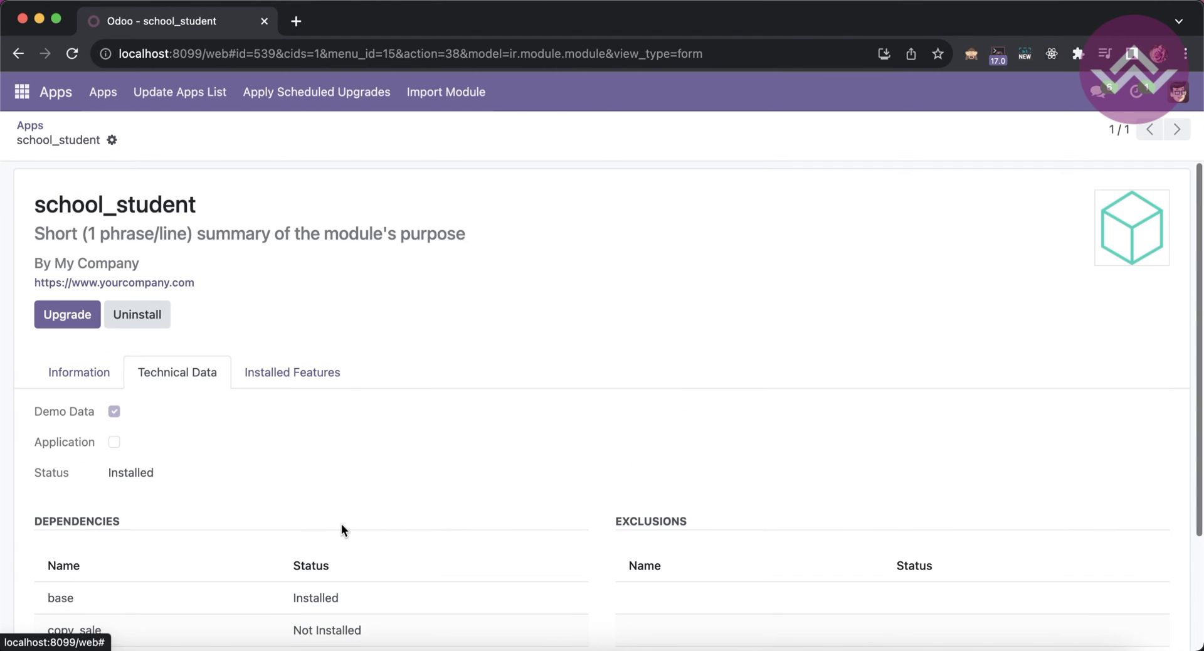
- Start uninstalling school_student and review the dialog listing school_student and student
{"action": "left_click", "coordinate": [147, 315]}
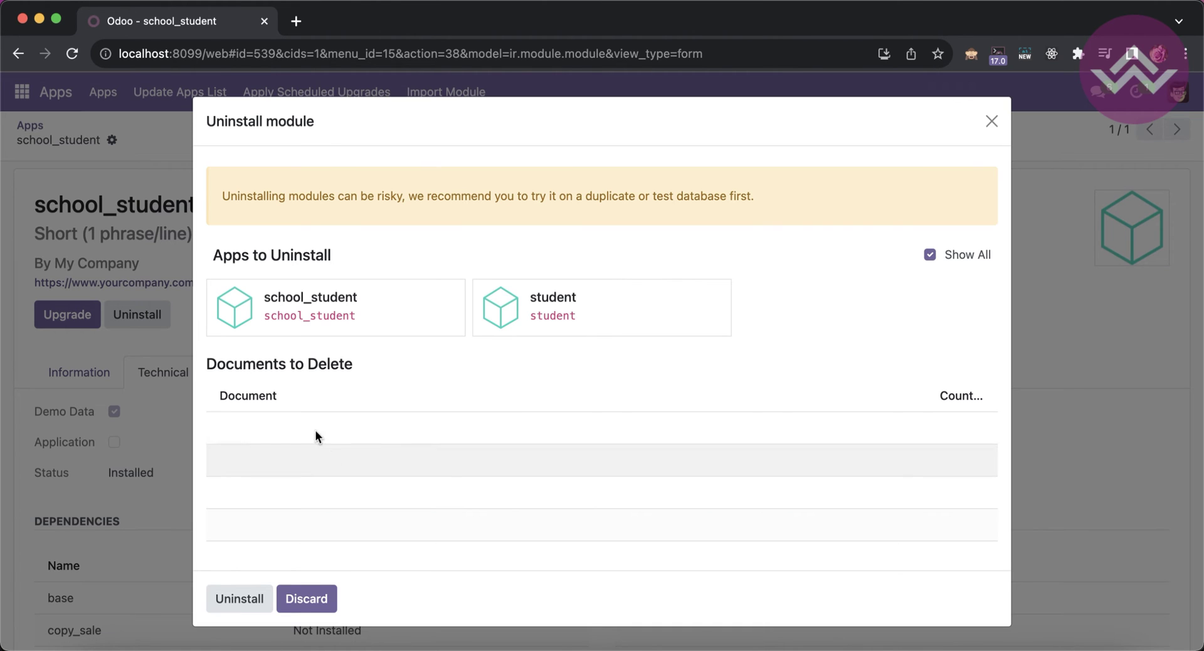
{"action": "double_click", "coordinate": [308, 316]}
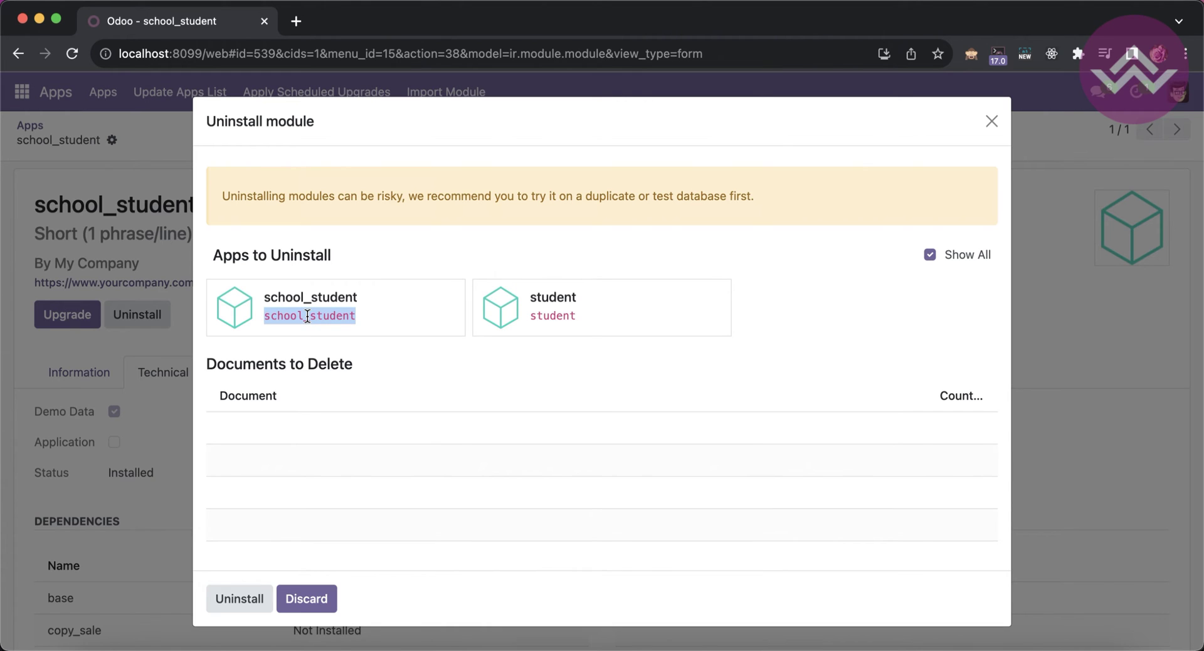
{"action": "double_click", "coordinate": [306, 314]}
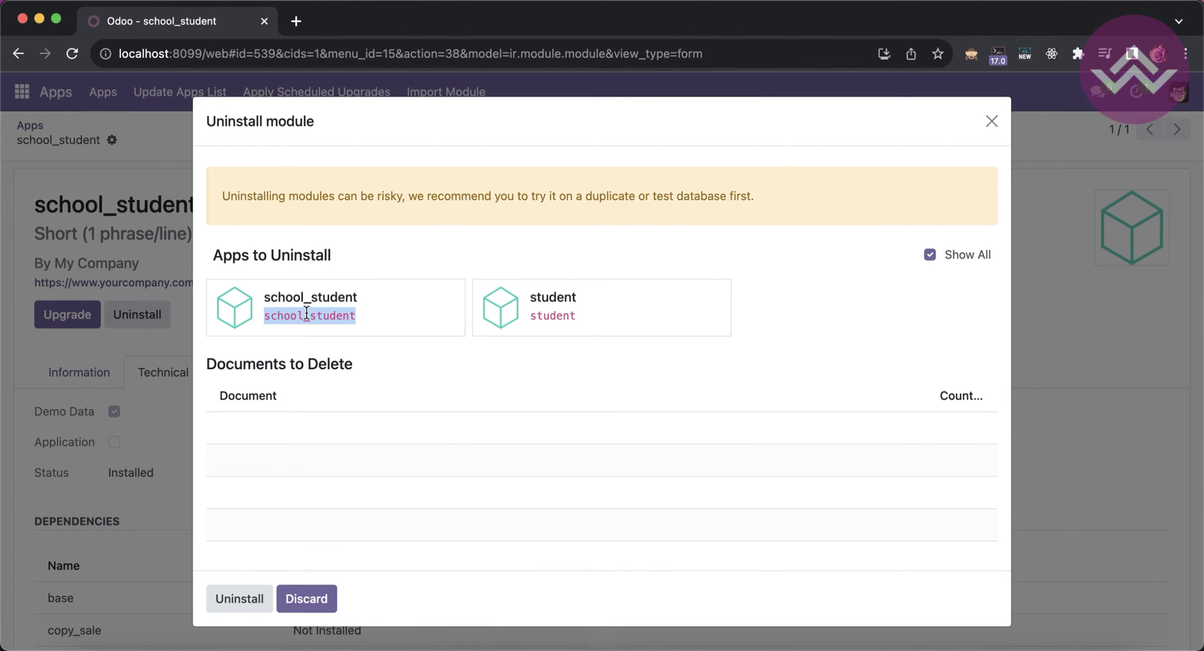
{"action": "double_click", "coordinate": [559, 316]}
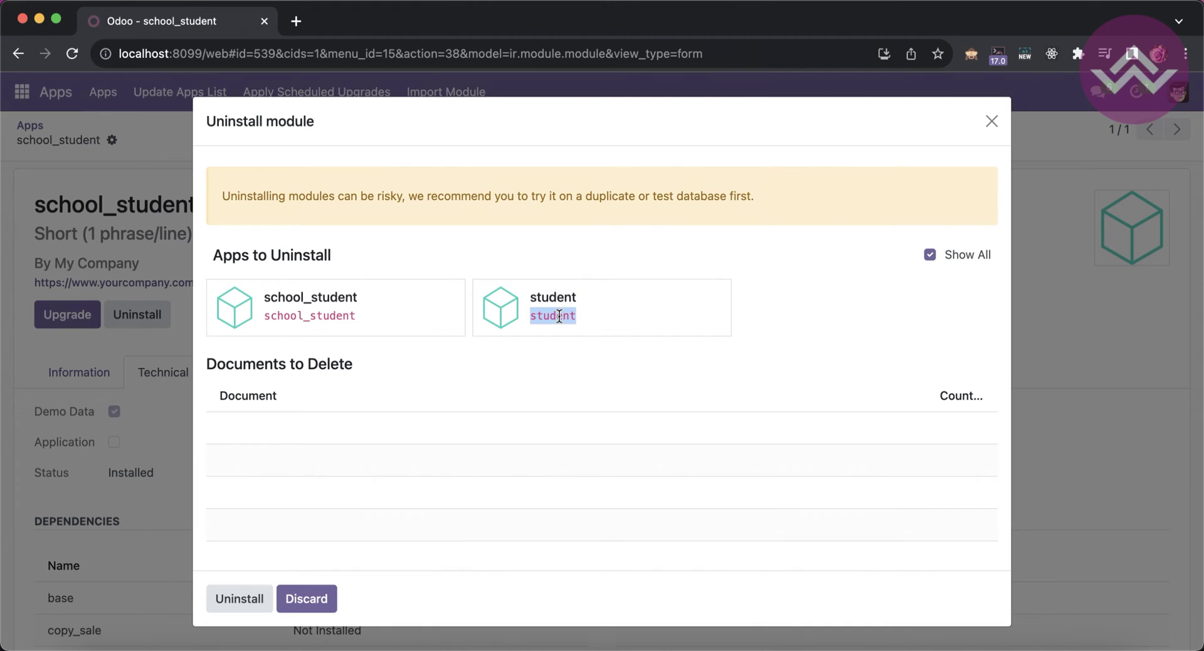
{"action": "double_click", "coordinate": [330, 317]}
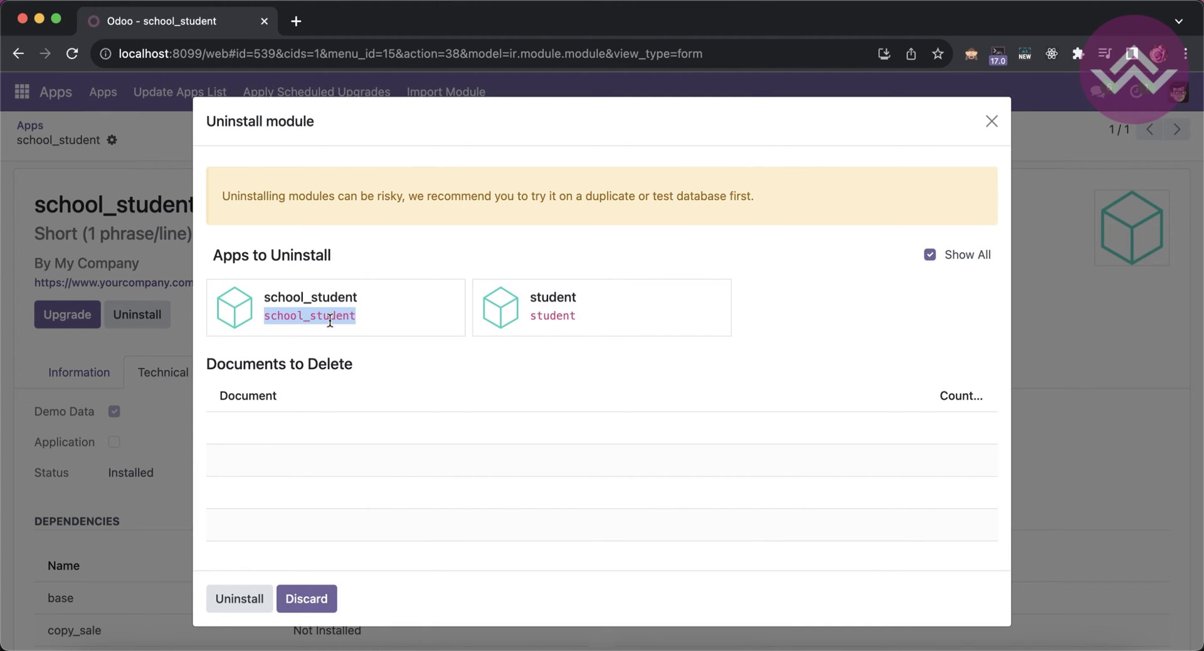
{"action": "double_click", "coordinate": [550, 315]}
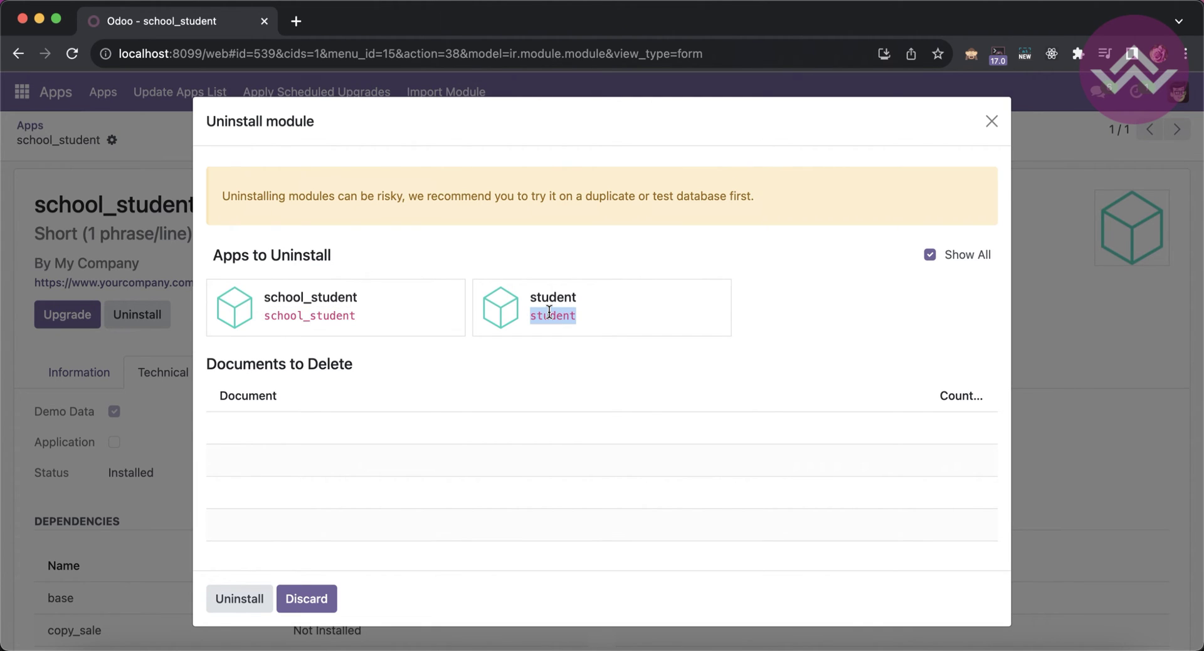
{"action": "left_click", "coordinate": [548, 314]}
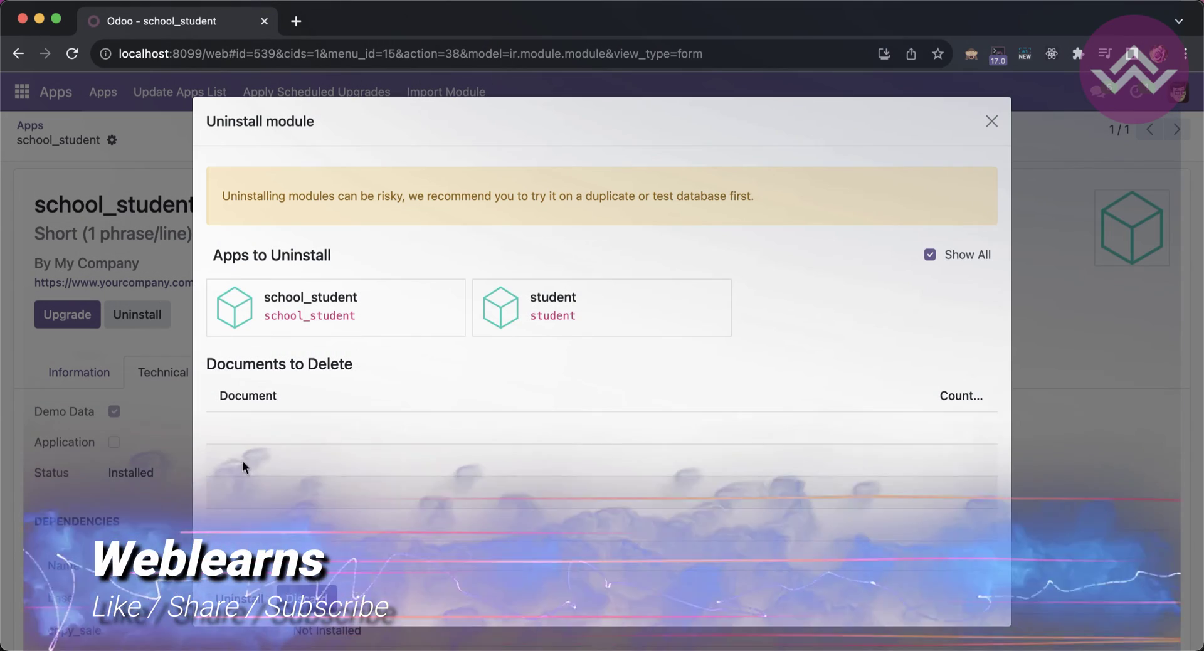
- Confirm uninstalling school_student and student, then return to the Apps page
{"action": "scroll", "coordinate": [251, 478], "scroll_direction": "down", "scroll_amount": 1}
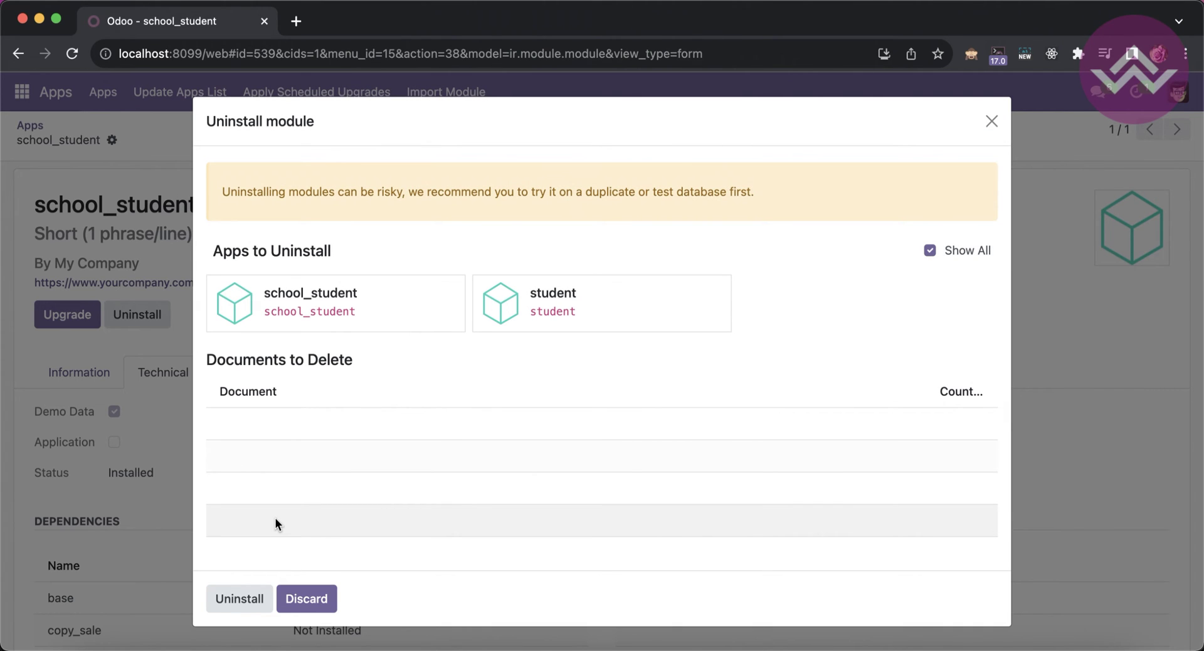
{"action": "left_click", "coordinate": [237, 596]}
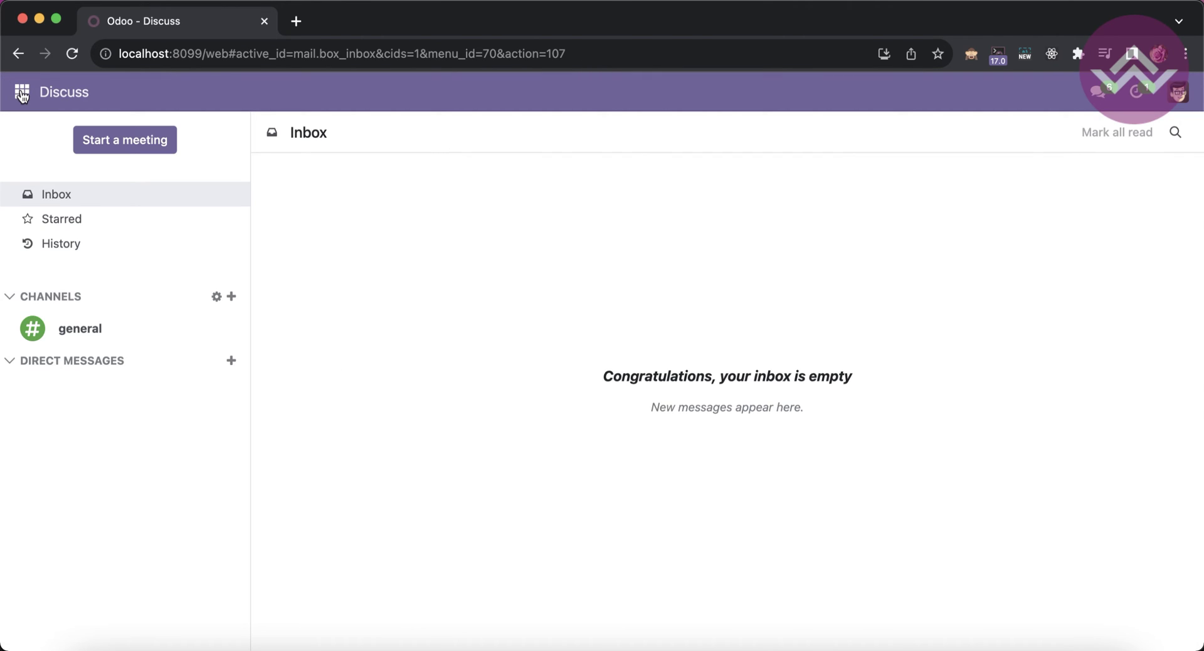
{"action": "left_click", "coordinate": [22, 92]}
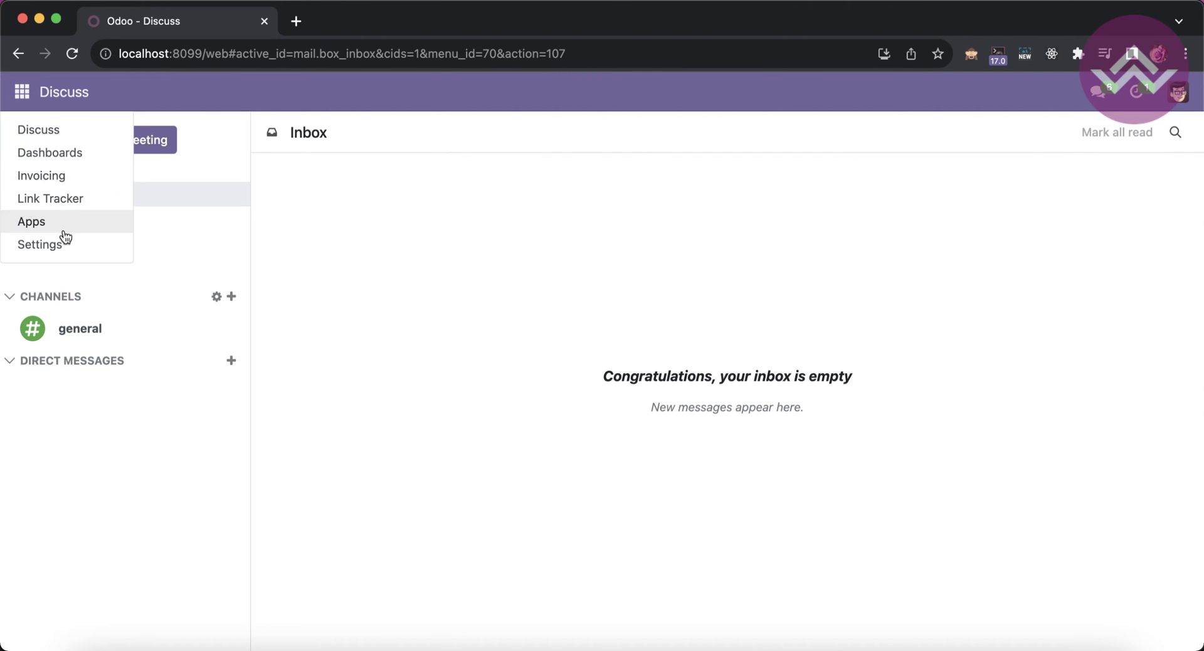
{"action": "left_click", "coordinate": [63, 224]}
- Filter Apps by 'school' and 'student' and show the results as a list
{"action": "type", "text": "school"}
{"action": "key", "text": "Return"}
{"action": "type", "text": "studen"}
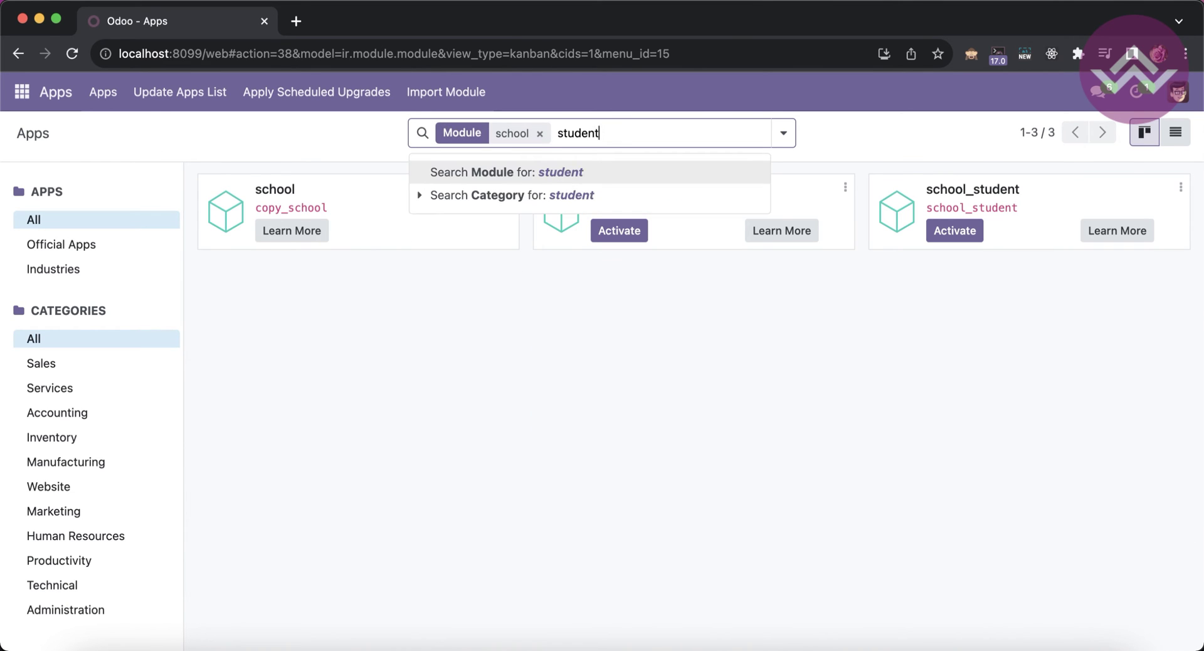
{"action": "type", "text": "t"}
{"action": "key", "text": "Return"}
{"action": "left_click", "coordinate": [1175, 132]}
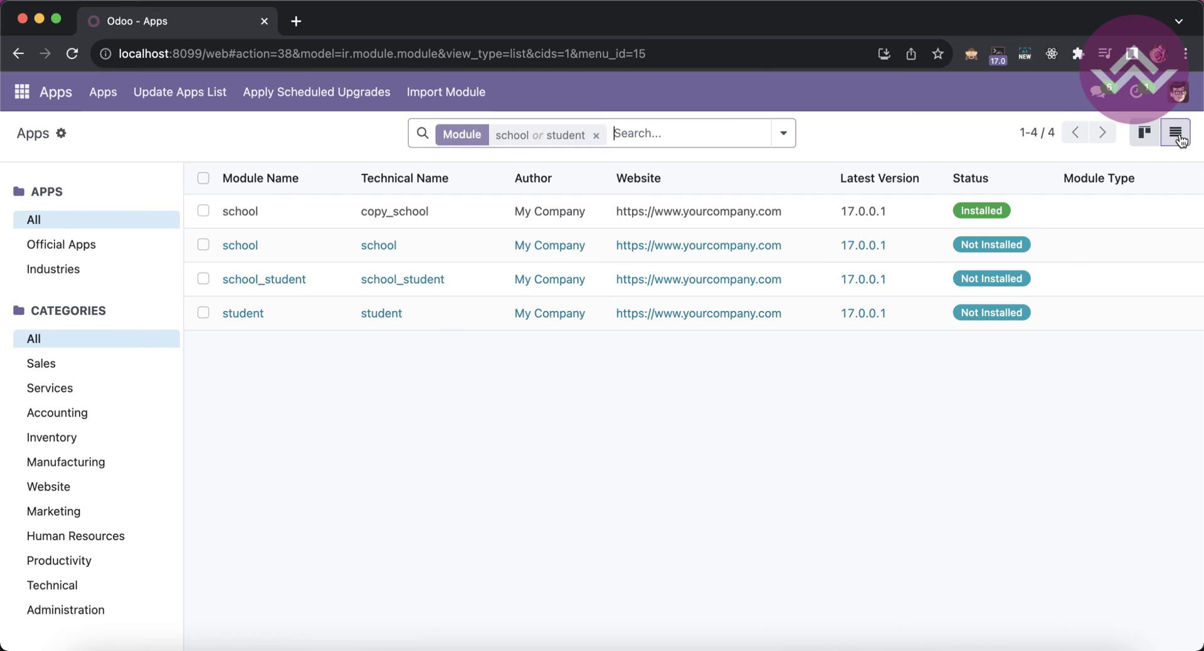
- Uninstall the copy_school module from its record and go back to Apps
{"action": "left_click", "coordinate": [445, 212]}
{"action": "left_click", "coordinate": [166, 316]}
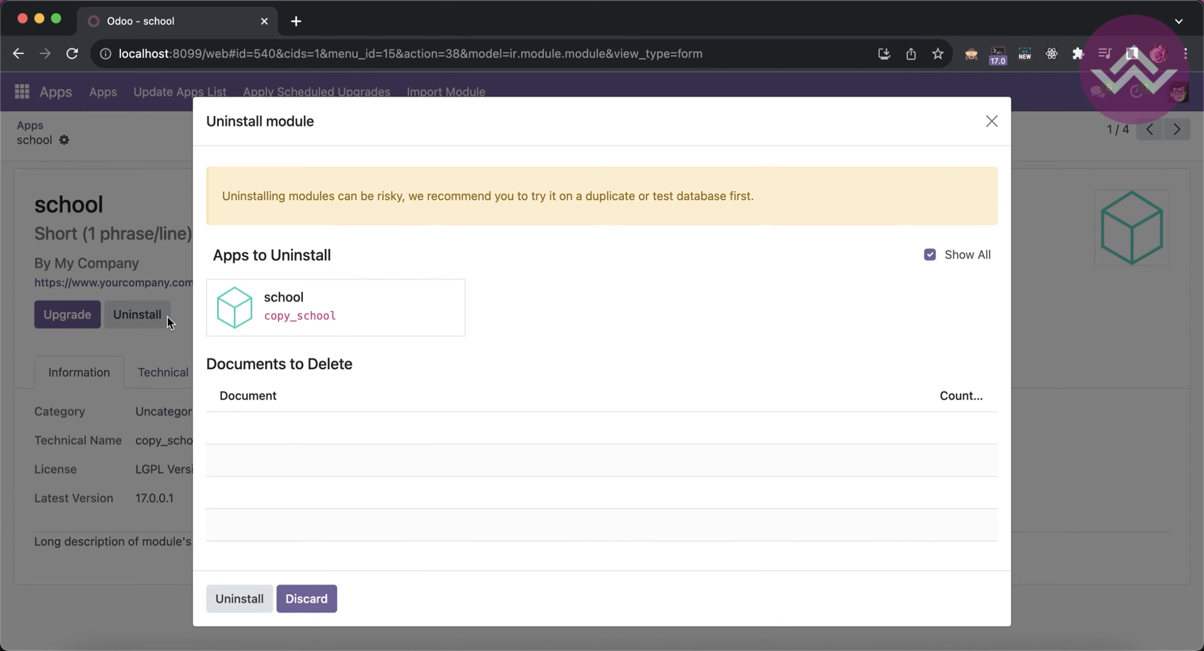
{"action": "left_click", "coordinate": [250, 596]}
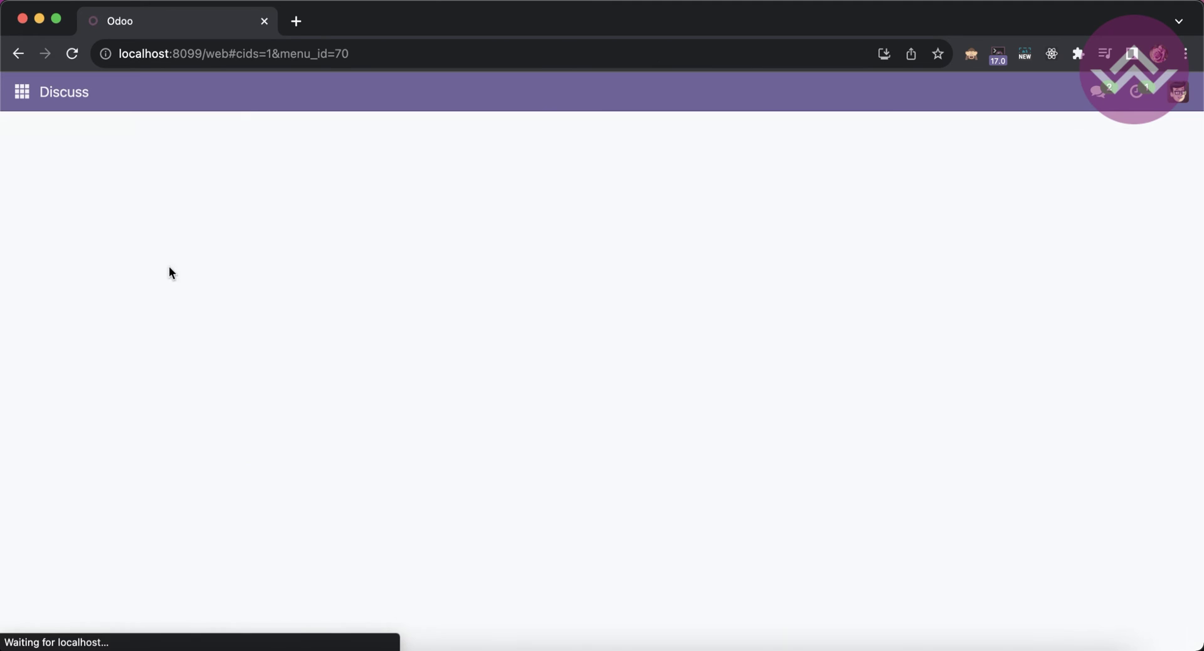
{"action": "left_click", "coordinate": [16, 96]}
{"action": "left_click", "coordinate": [37, 222]}
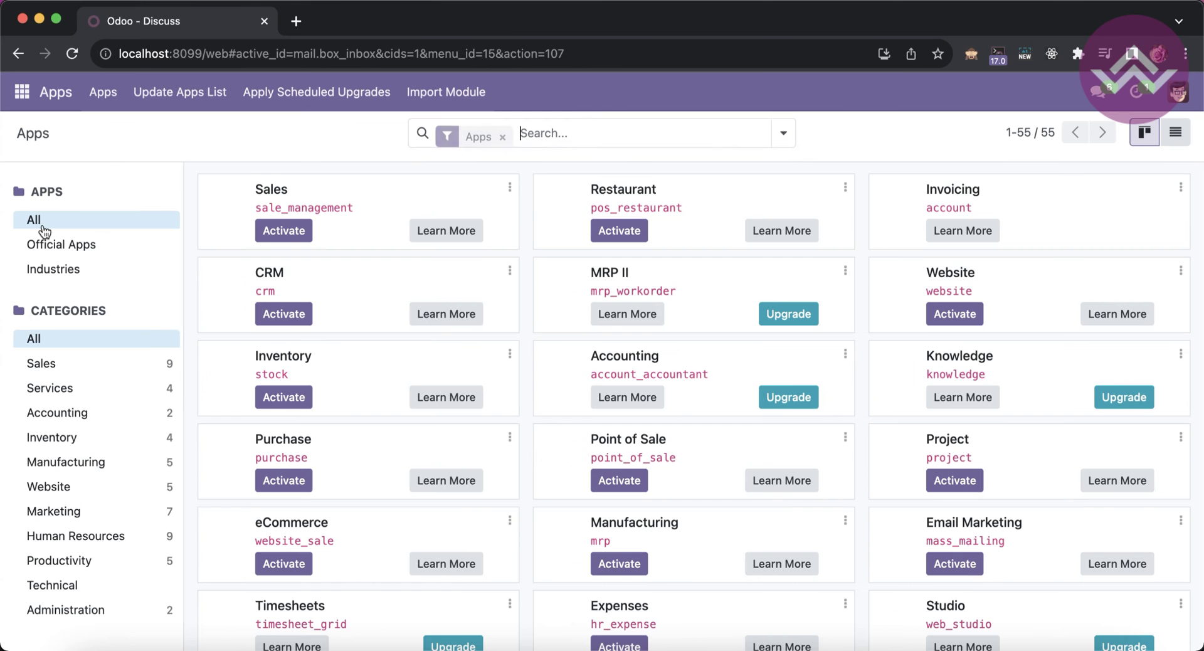
- Filter Apps by 'copy', 'school' and 'student' in list view
{"action": "type", "text": "copy"}
{"action": "key", "text": "Return"}
{"action": "type", "text": "s"}
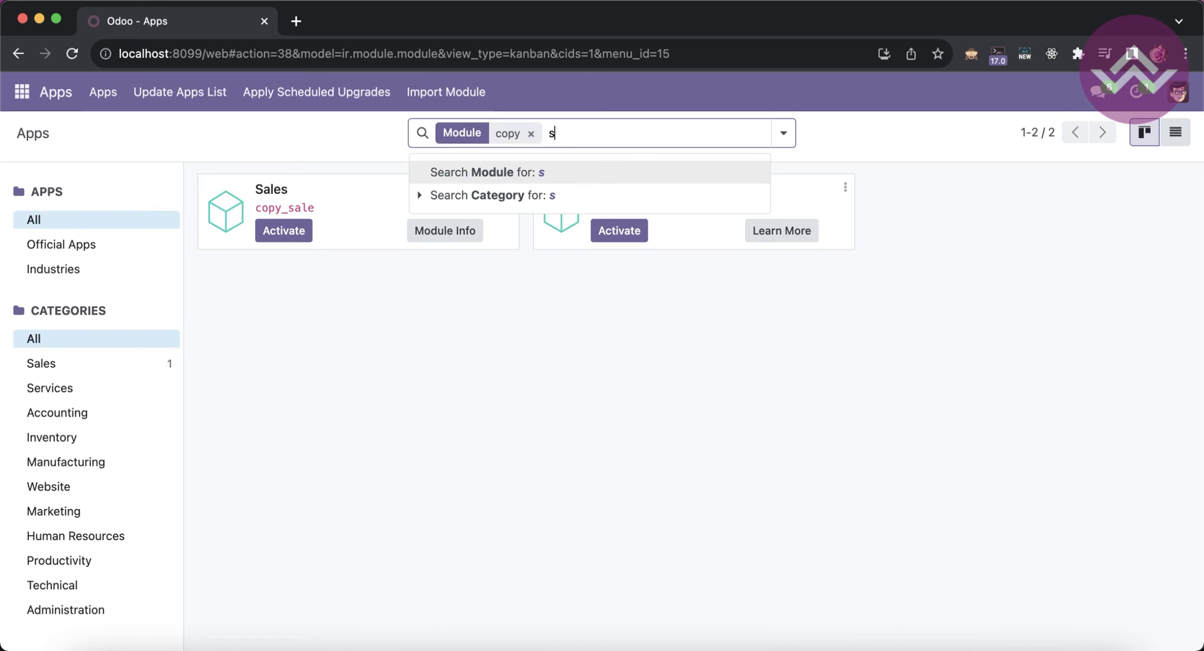
{"action": "type", "text": "chool"}
{"action": "key", "text": "Return"}
{"action": "type", "text": "student"}
{"action": "key", "text": "Return"}
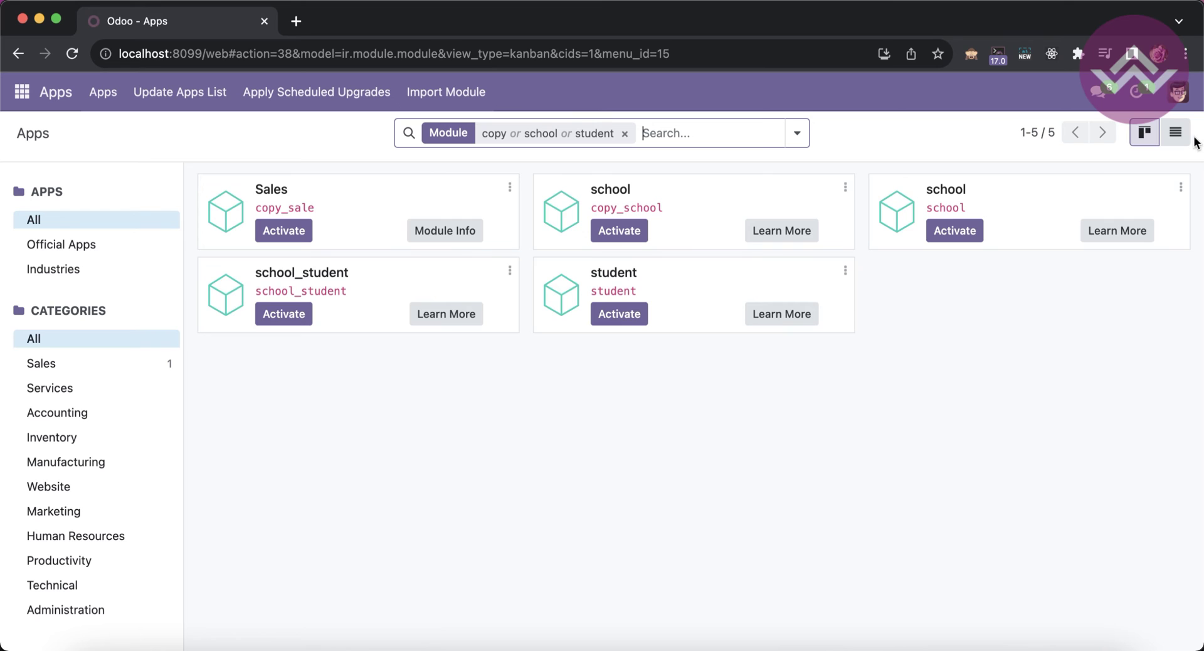
{"action": "left_click", "coordinate": [1175, 131]}
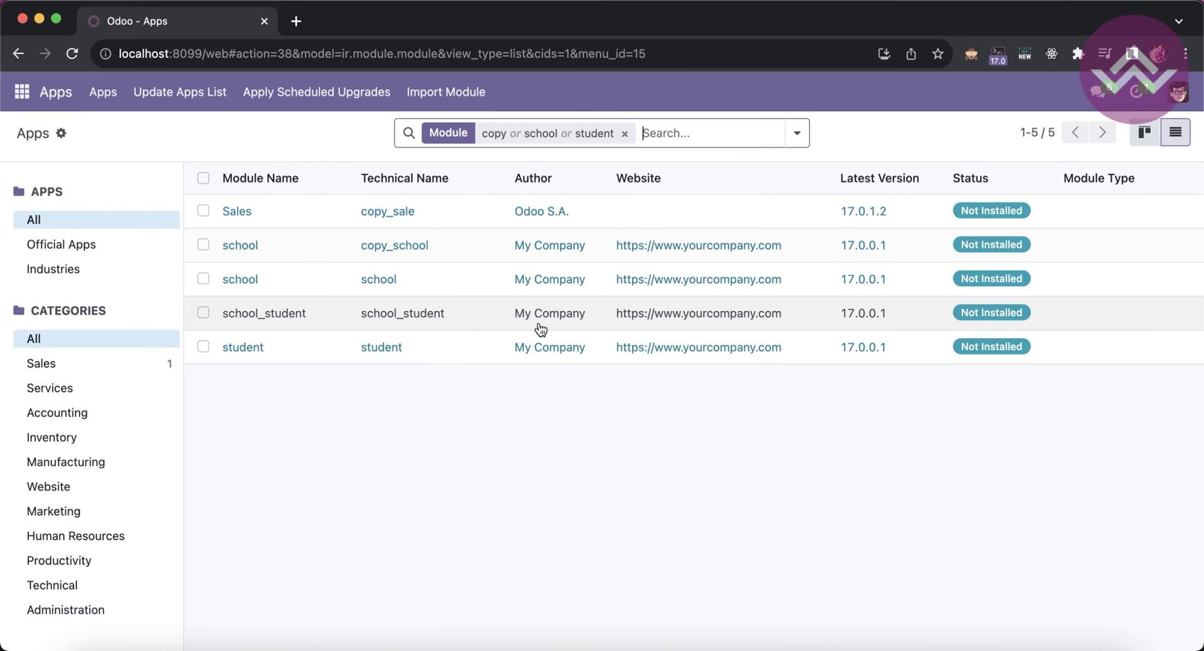
{"action": "left_click", "coordinate": [475, 355]}
{"action": "double_click", "coordinate": [70, 206]}
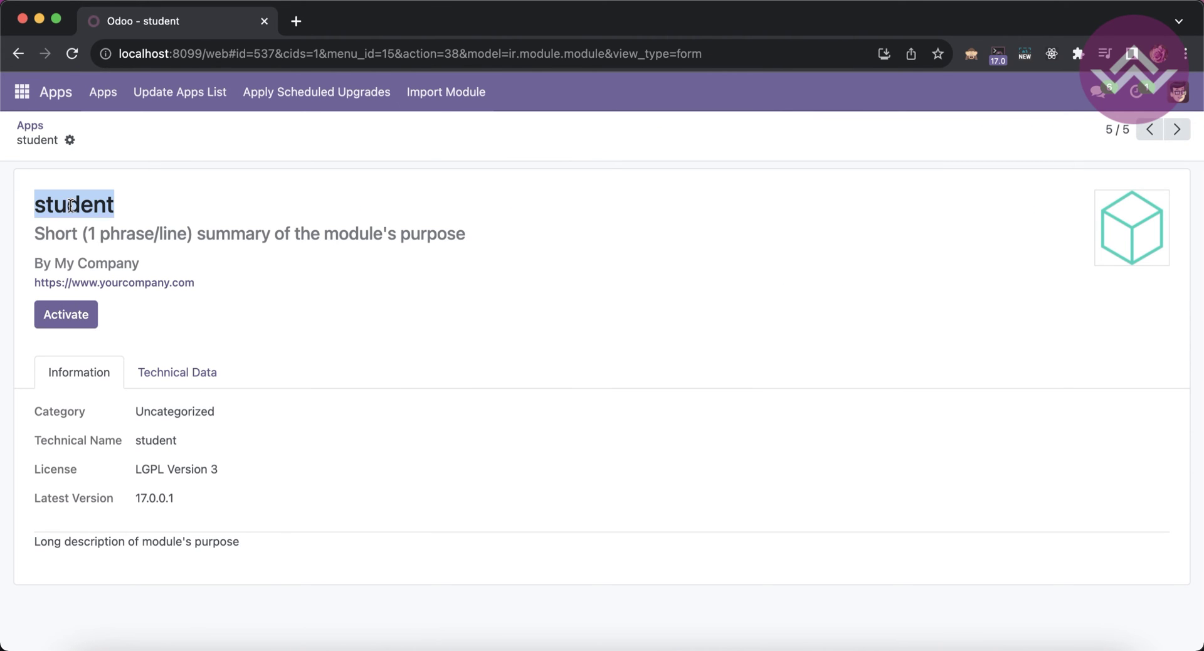
{"action": "left_click", "coordinate": [154, 372]}
{"action": "scroll", "coordinate": [154, 372], "scroll_direction": "down", "scroll_amount": 3}
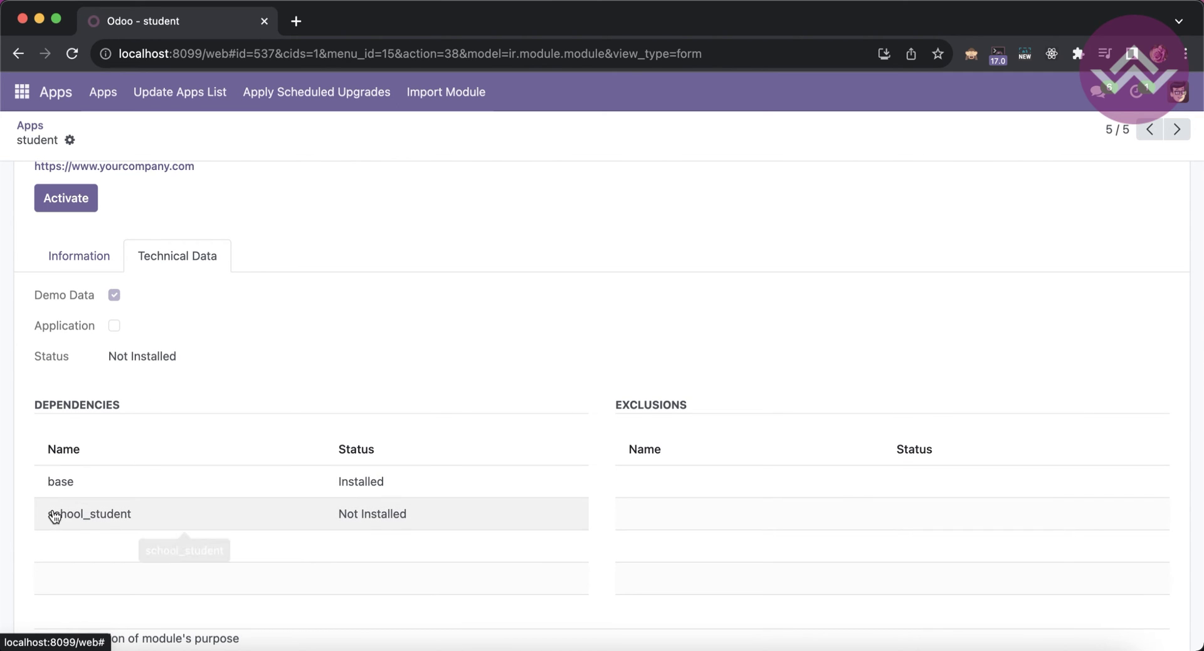
{"action": "left_click", "coordinate": [131, 518]}
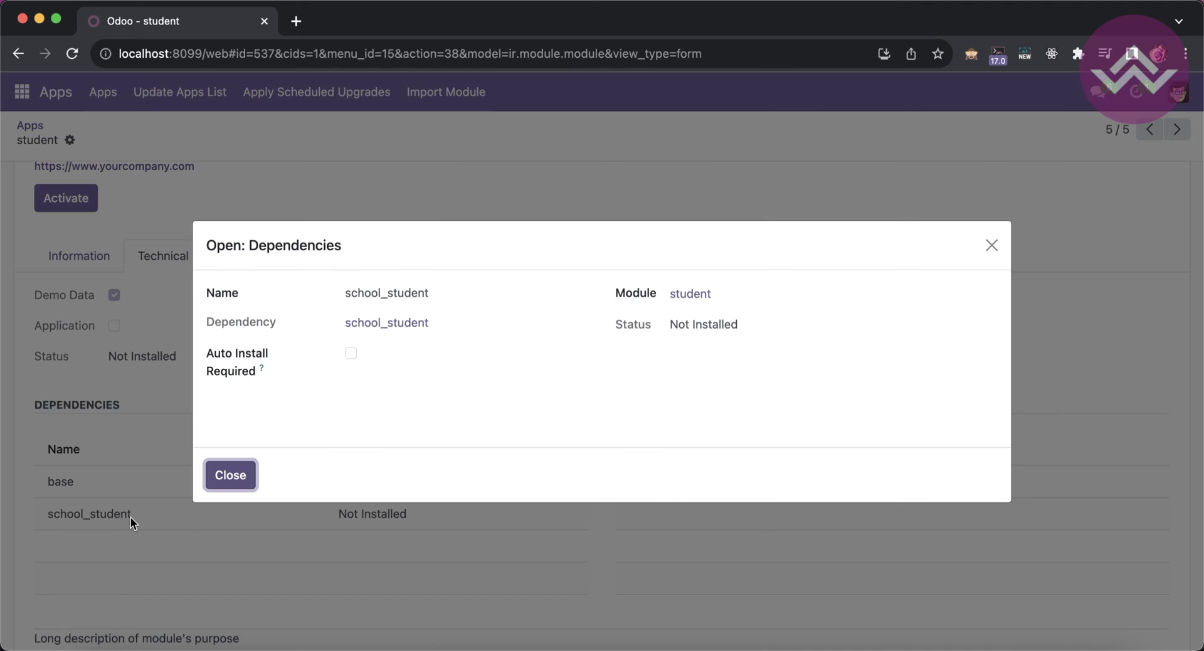
{"action": "left_click", "coordinate": [419, 333]}
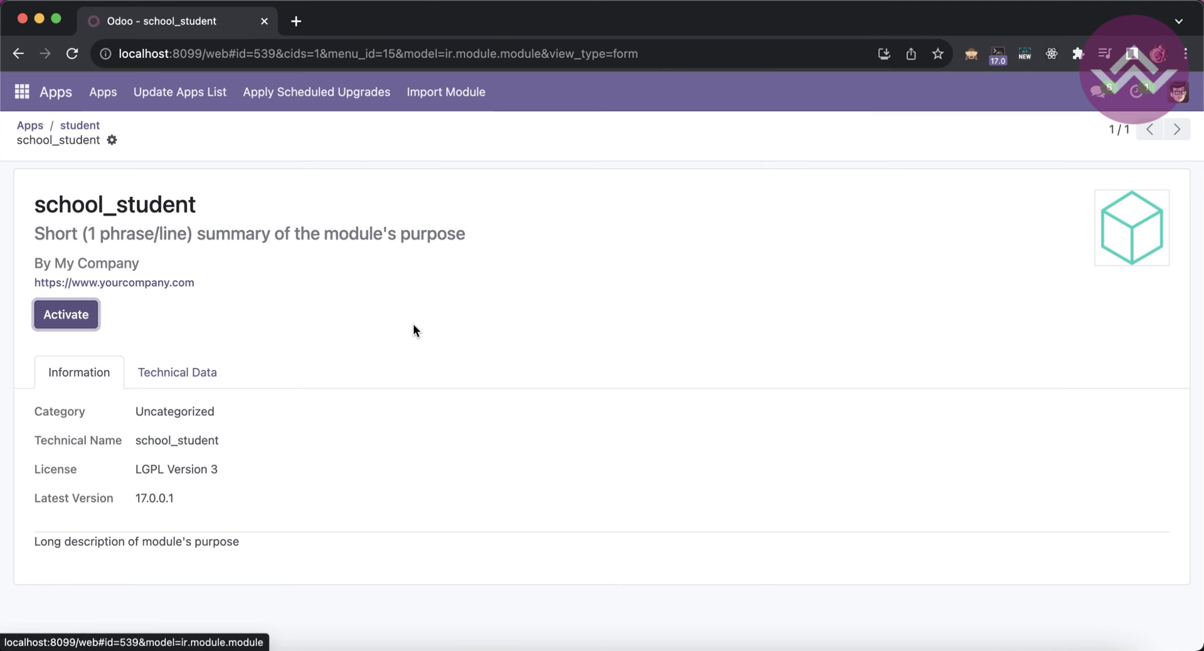
{"action": "left_click", "coordinate": [179, 366]}
{"action": "scroll", "coordinate": [169, 483], "scroll_direction": "down", "scroll_amount": 3}
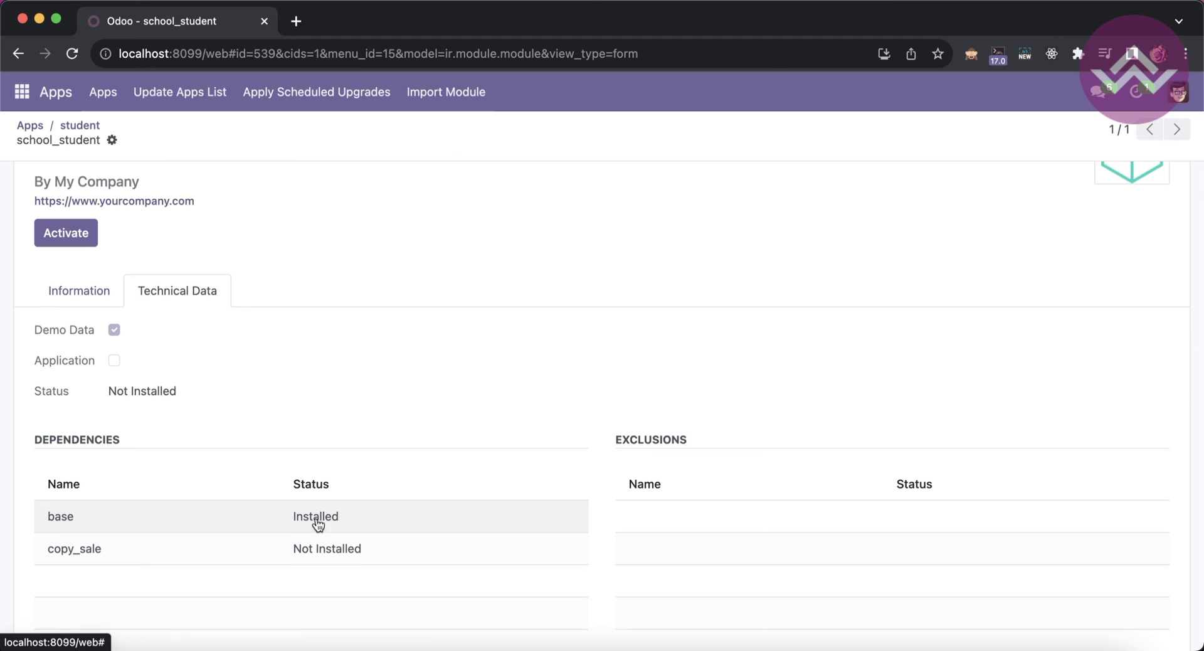
{"action": "left_click", "coordinate": [82, 551]}
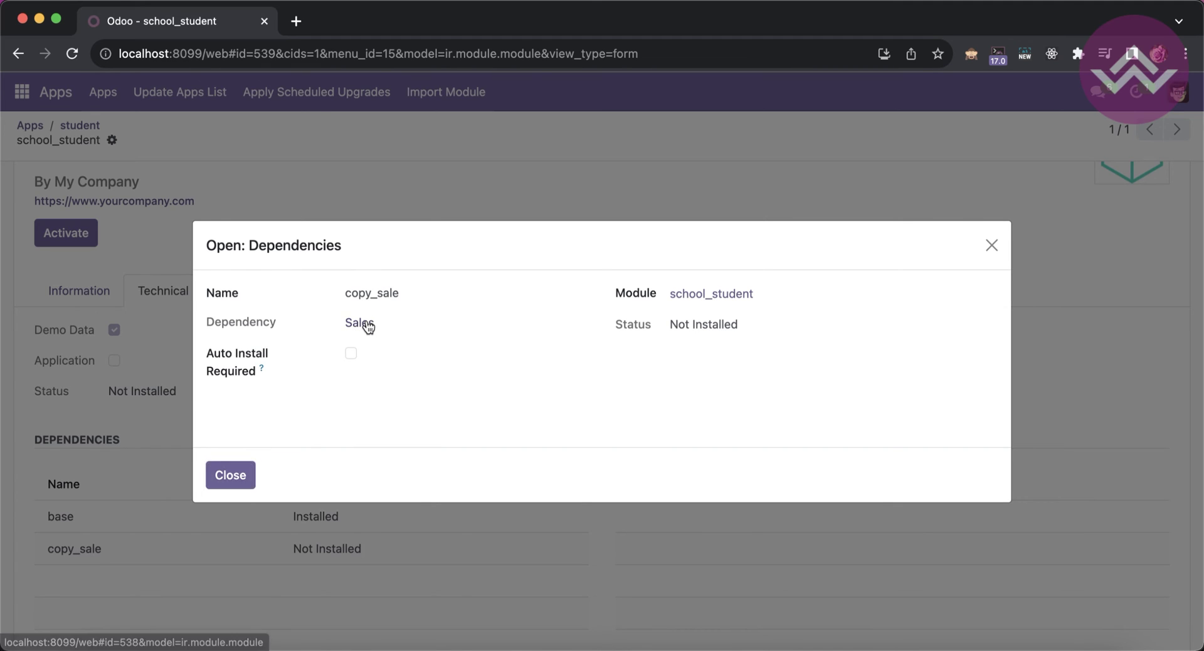
{"action": "left_click", "coordinate": [368, 327]}
{"action": "left_click", "coordinate": [164, 362]}
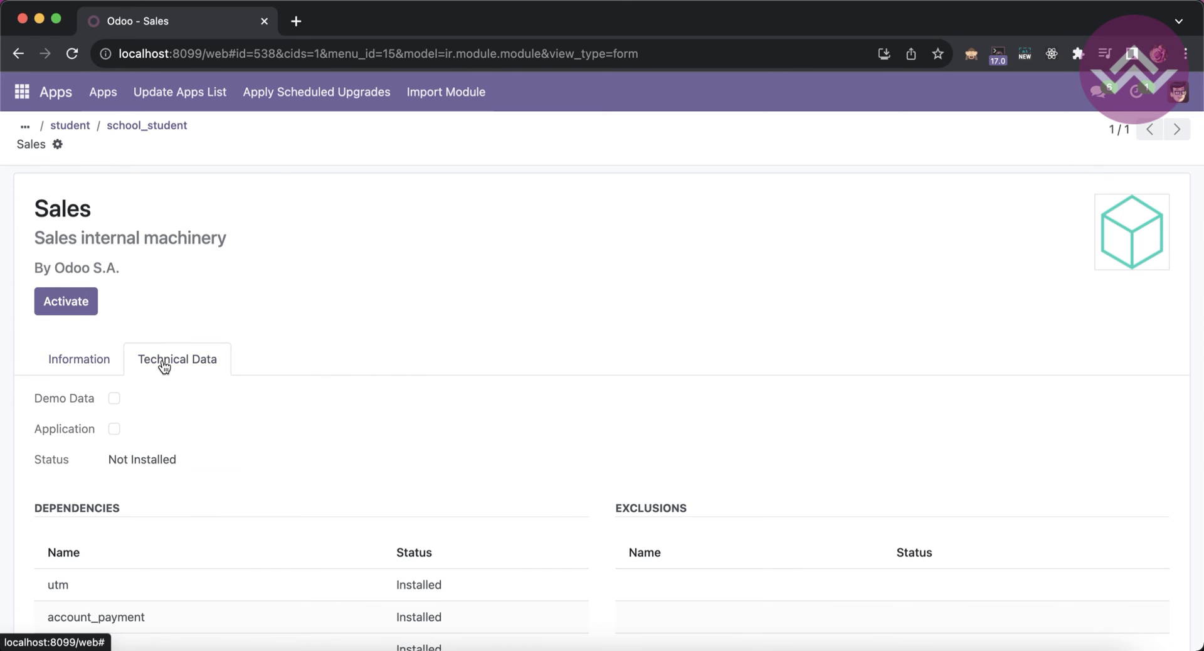
{"action": "scroll", "coordinate": [251, 518], "scroll_direction": "down", "scroll_amount": 3}
{"action": "scroll", "coordinate": [251, 518], "scroll_direction": "up", "scroll_amount": 3}
{"action": "left_click", "coordinate": [127, 125]}
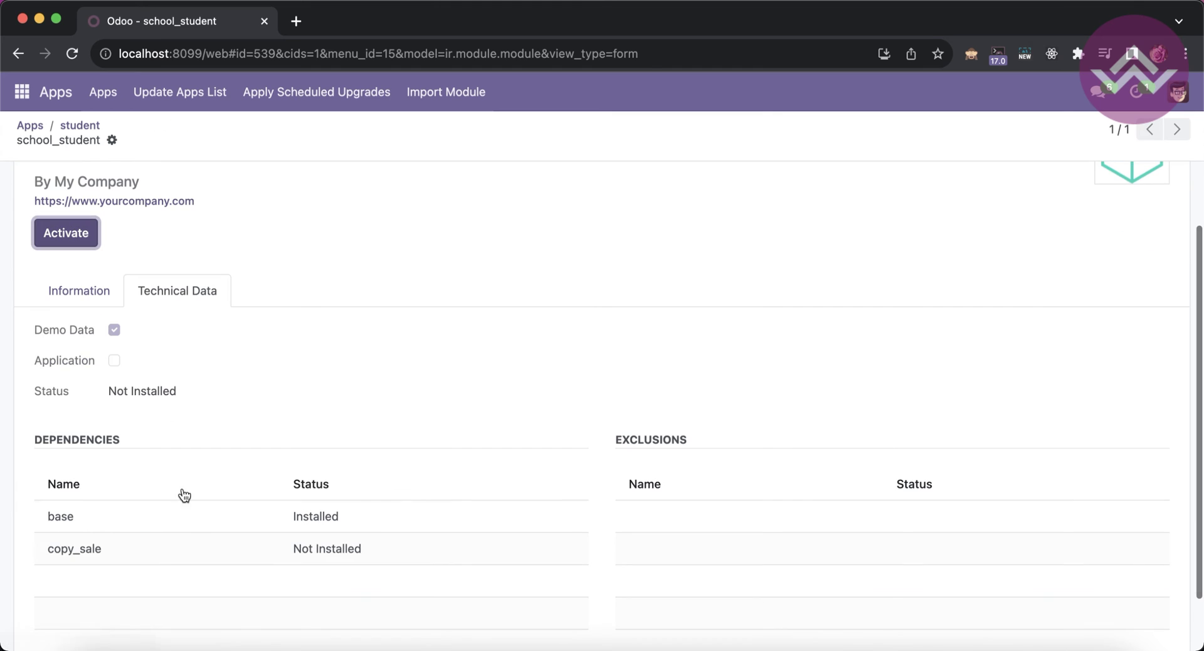
{"action": "left_click", "coordinate": [179, 550]}
{"action": "left_click", "coordinate": [370, 322]}
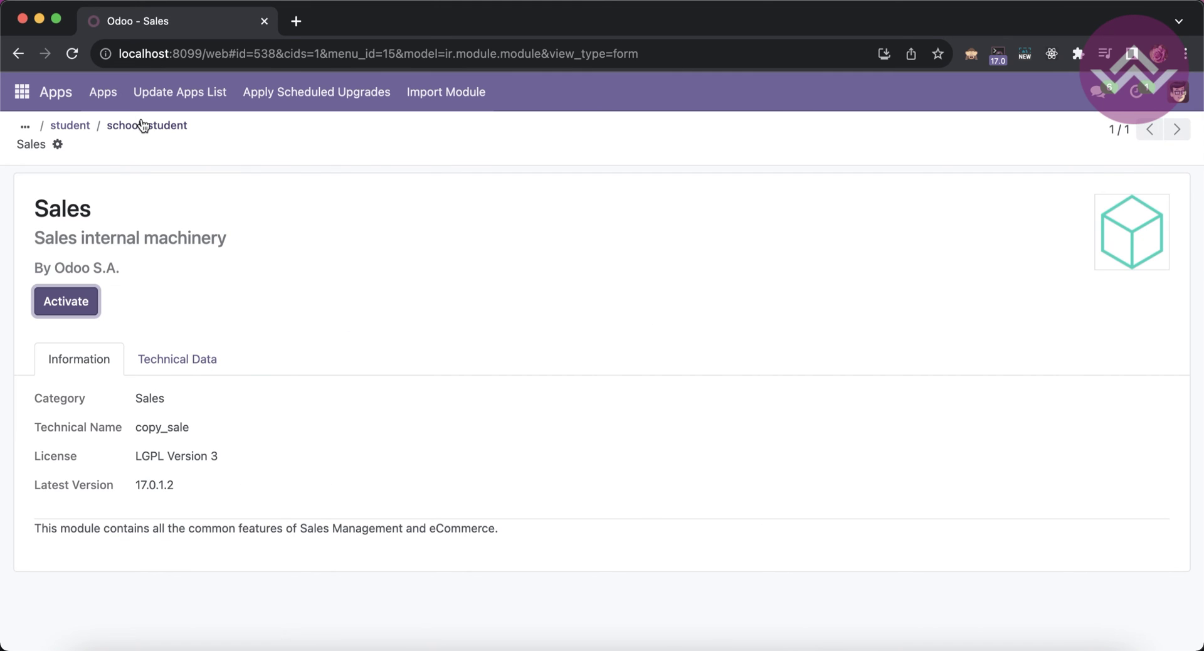
{"action": "left_click", "coordinate": [134, 126]}
{"action": "left_click", "coordinate": [311, 548]}
{"action": "left_click", "coordinate": [711, 293]}
{"action": "left_click", "coordinate": [201, 378]}
{"action": "scroll", "coordinate": [216, 580], "scroll_direction": "down", "scroll_amount": 3}
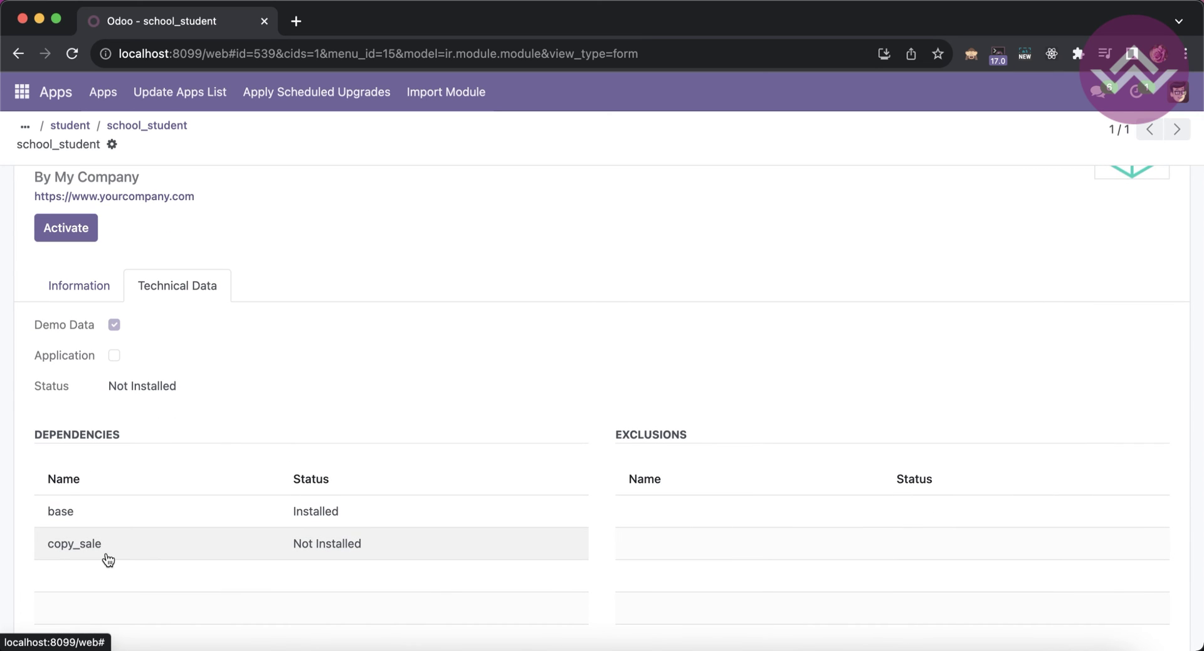
{"action": "left_click", "coordinate": [299, 548]}
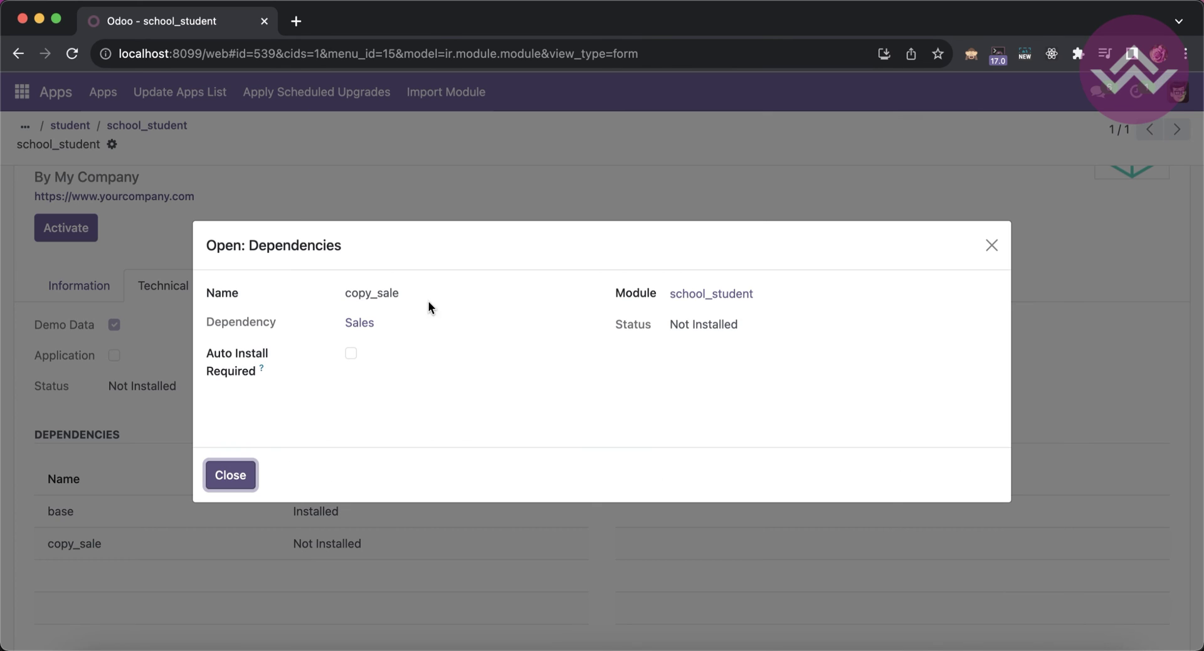
{"action": "left_click", "coordinate": [726, 293]}
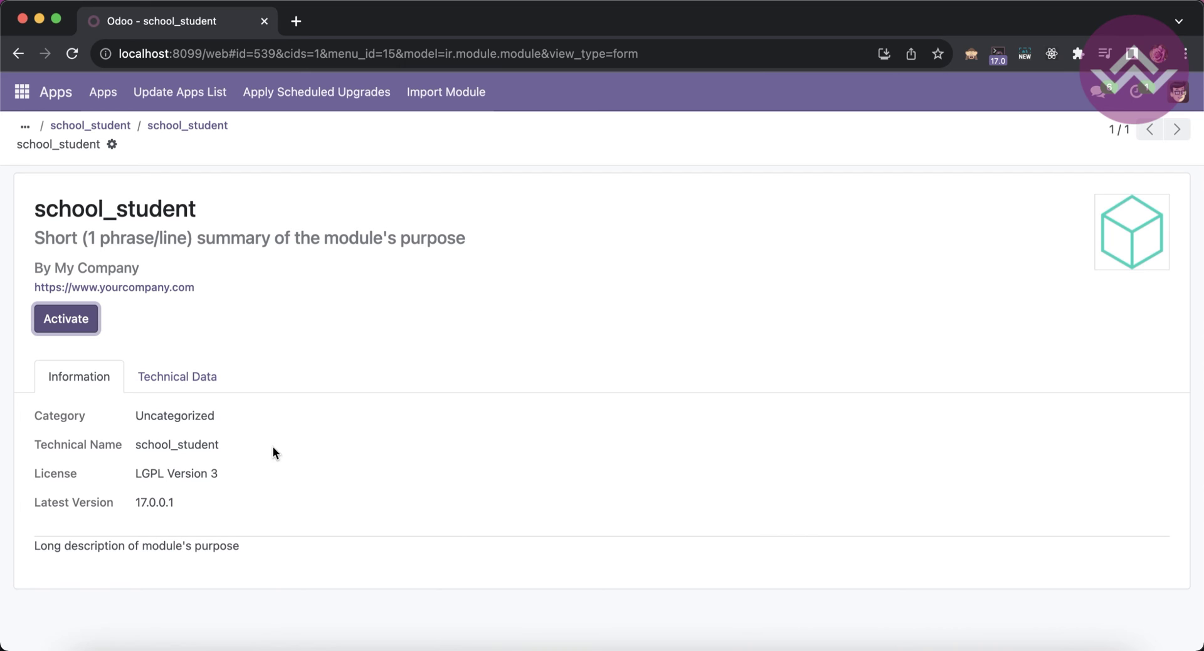
{"action": "left_click", "coordinate": [177, 377]}
{"action": "scroll", "coordinate": [94, 540], "scroll_direction": "down", "scroll_amount": 2}
{"action": "left_click", "coordinate": [88, 545]}
{"action": "key", "text": "Escape"}
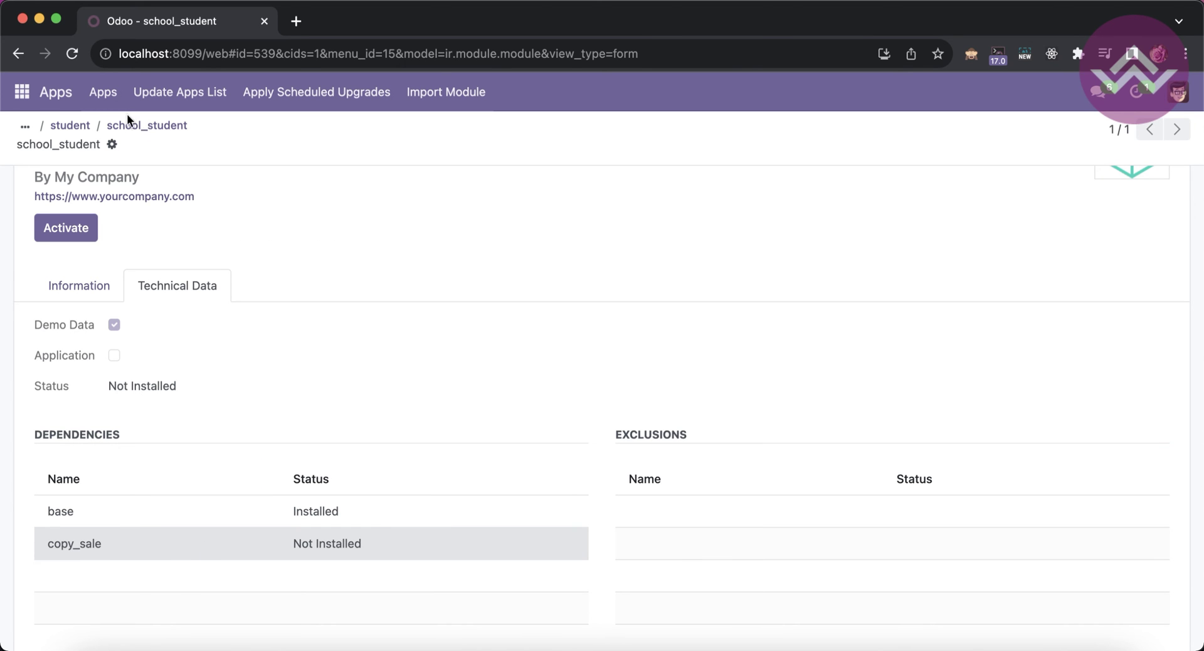
{"action": "left_click", "coordinate": [70, 125]}
{"action": "left_click", "coordinate": [39, 127]}
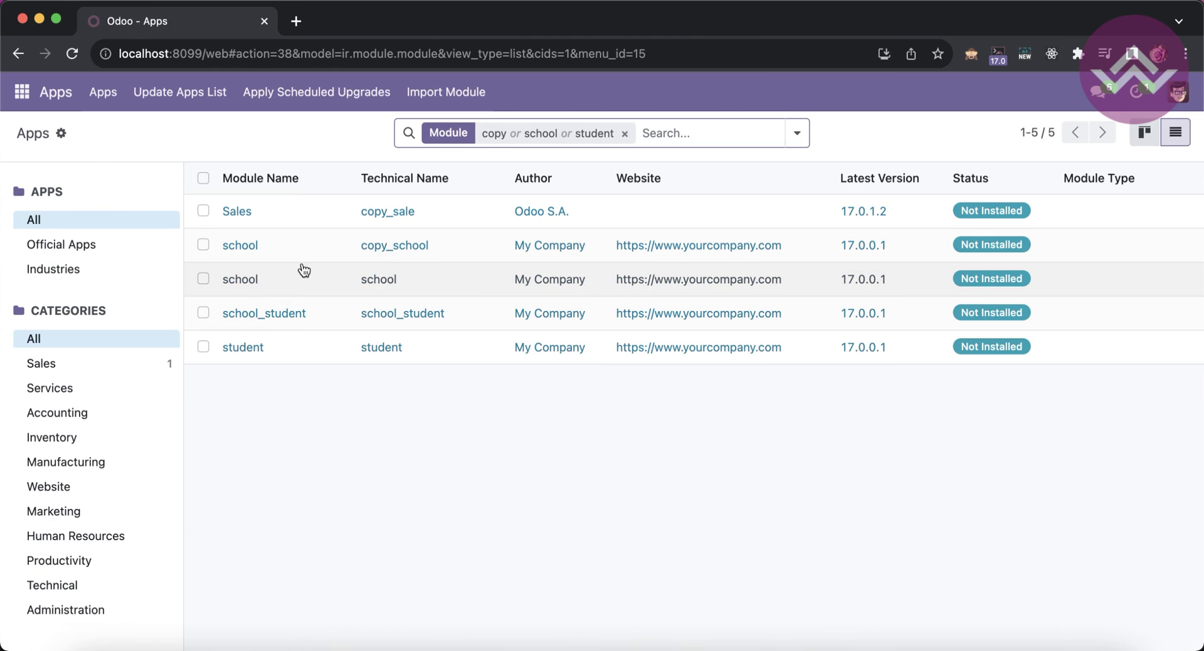
- Open the school module record, then the student record and its school_student dependency
{"action": "left_click", "coordinate": [326, 250]}
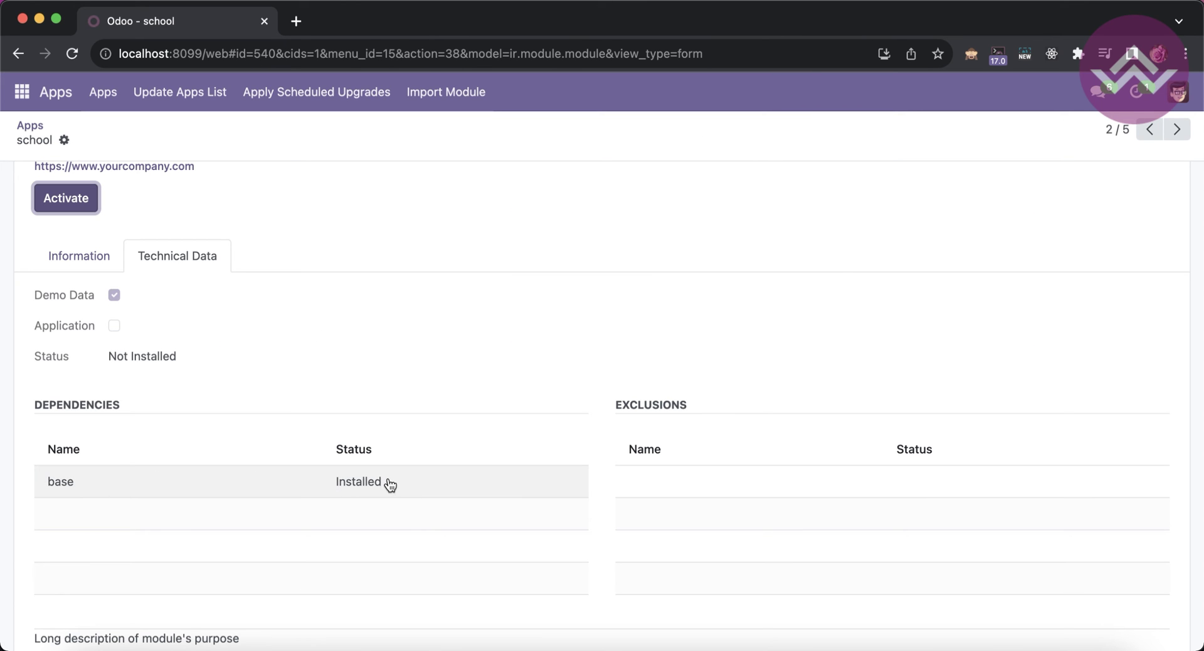
{"action": "scroll", "coordinate": [263, 379], "scroll_direction": "up", "scroll_amount": 3}
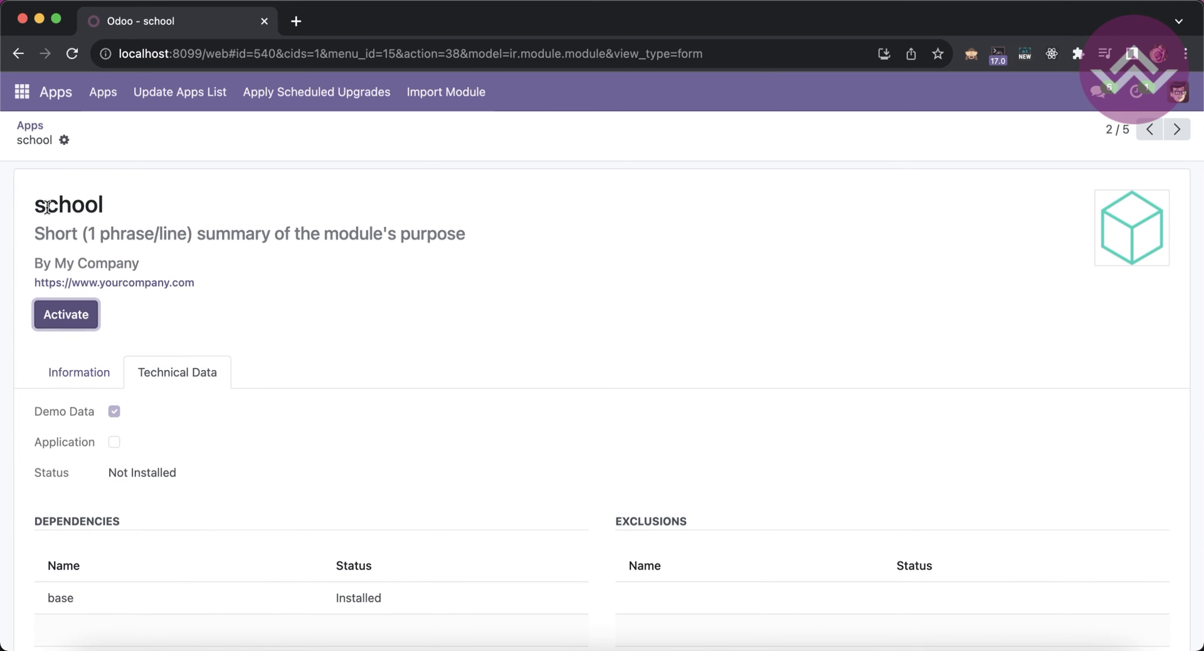
{"action": "left_click", "coordinate": [30, 130]}
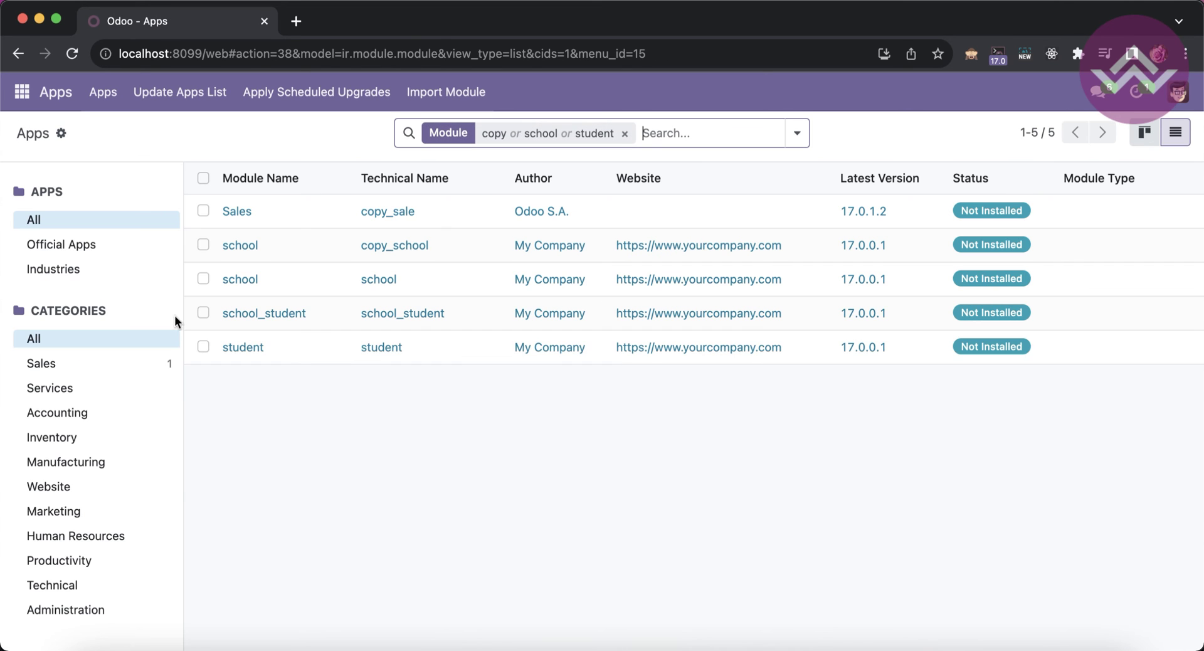
{"action": "left_click", "coordinate": [296, 351]}
{"action": "scroll", "coordinate": [261, 483], "scroll_direction": "down", "scroll_amount": 3}
{"action": "left_click", "coordinate": [261, 489]}
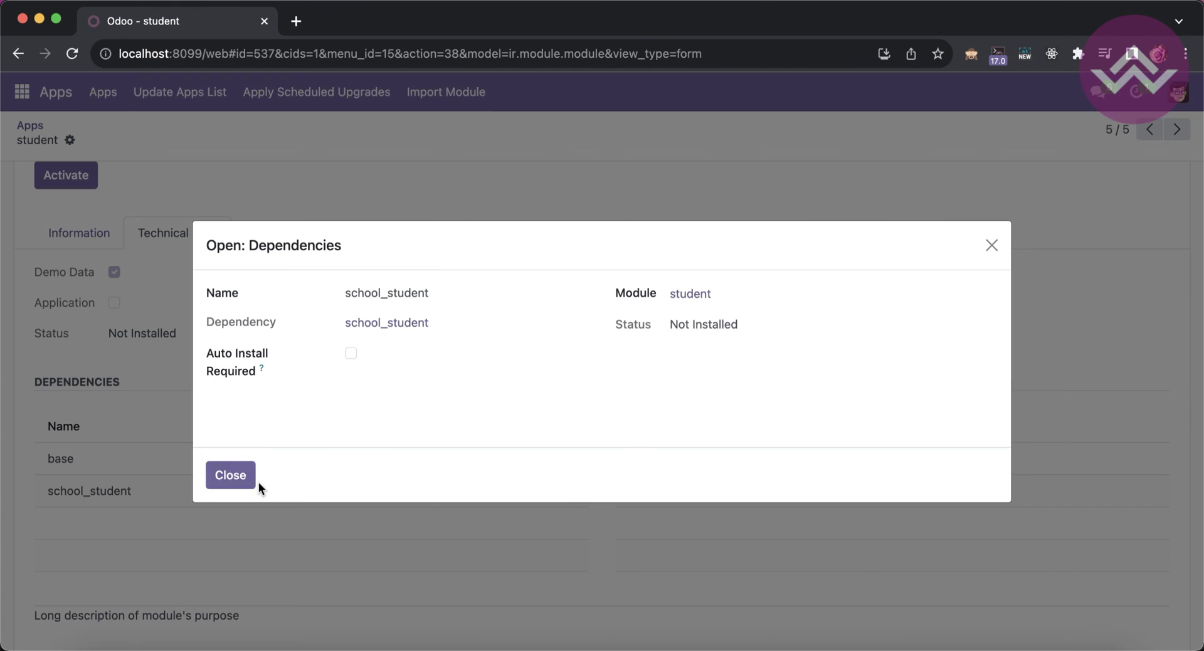
- Review school_student's technical data, then return to the student module page
{"action": "left_click", "coordinate": [374, 326]}
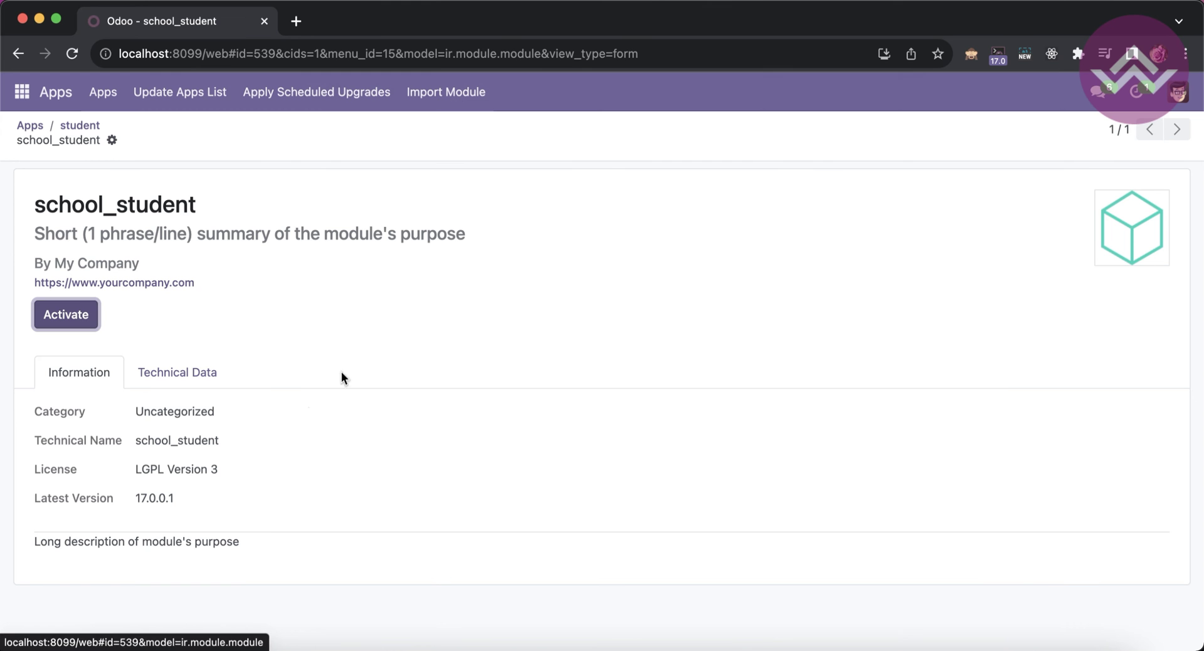
{"action": "left_click", "coordinate": [168, 376]}
{"action": "scroll", "coordinate": [176, 589], "scroll_direction": "down", "scroll_amount": 3}
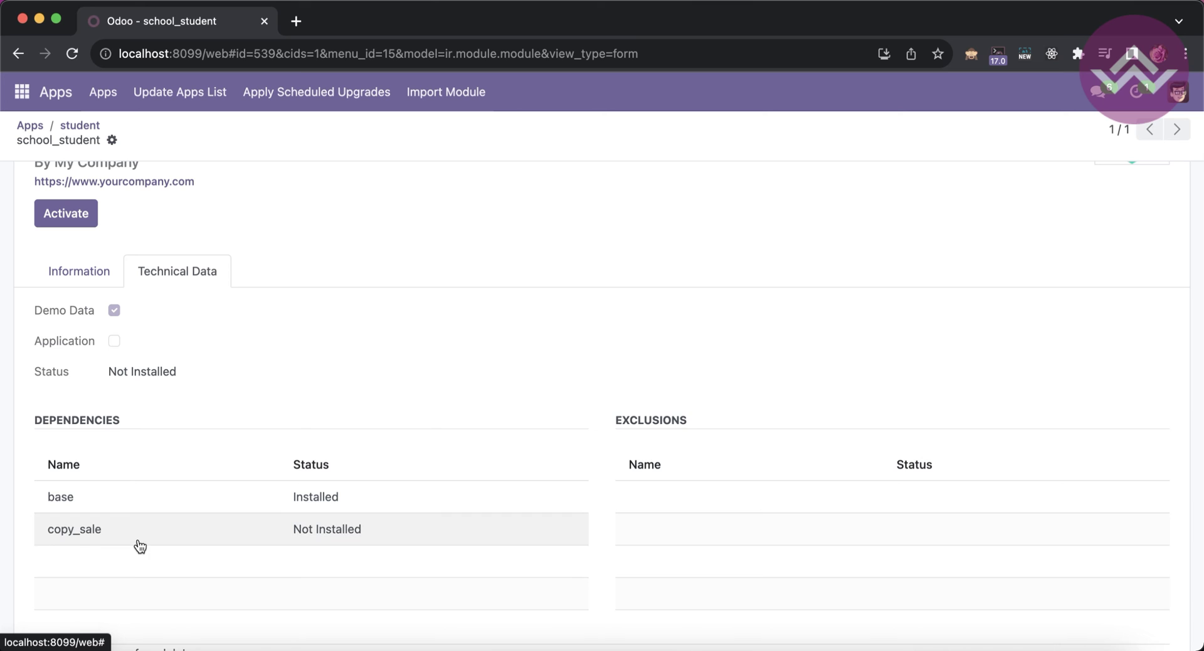
{"action": "scroll", "coordinate": [207, 461], "scroll_direction": "up", "scroll_amount": 2}
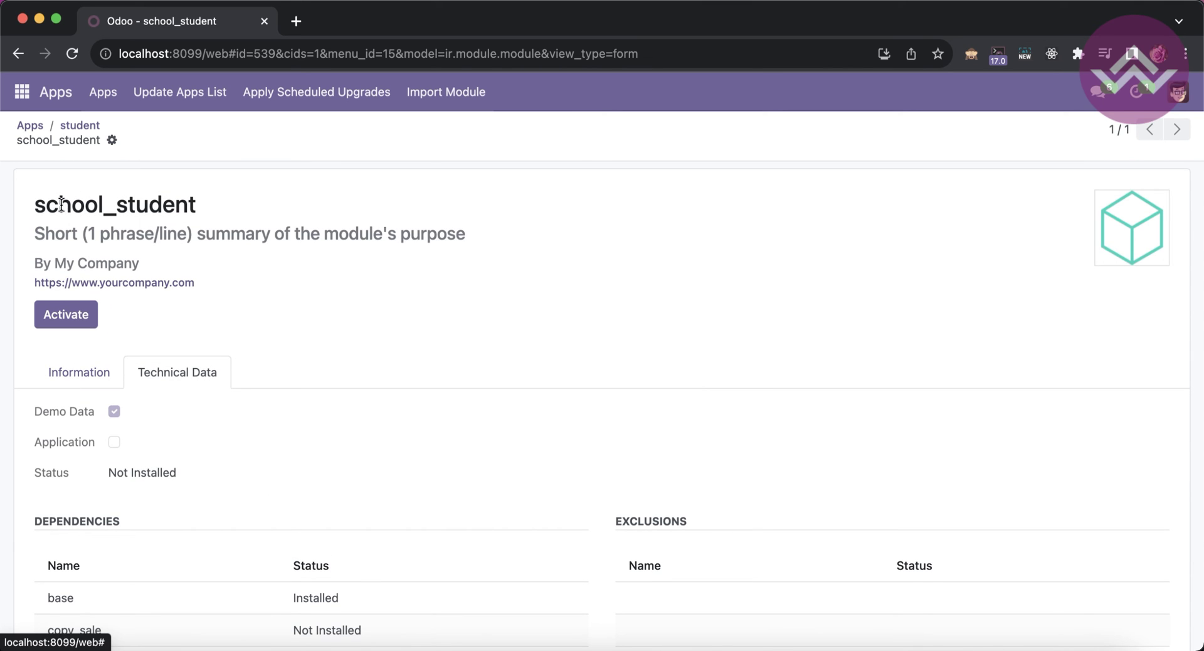
{"action": "left_click_drag", "start_coordinate": [61, 204], "coordinate": [156, 200]}
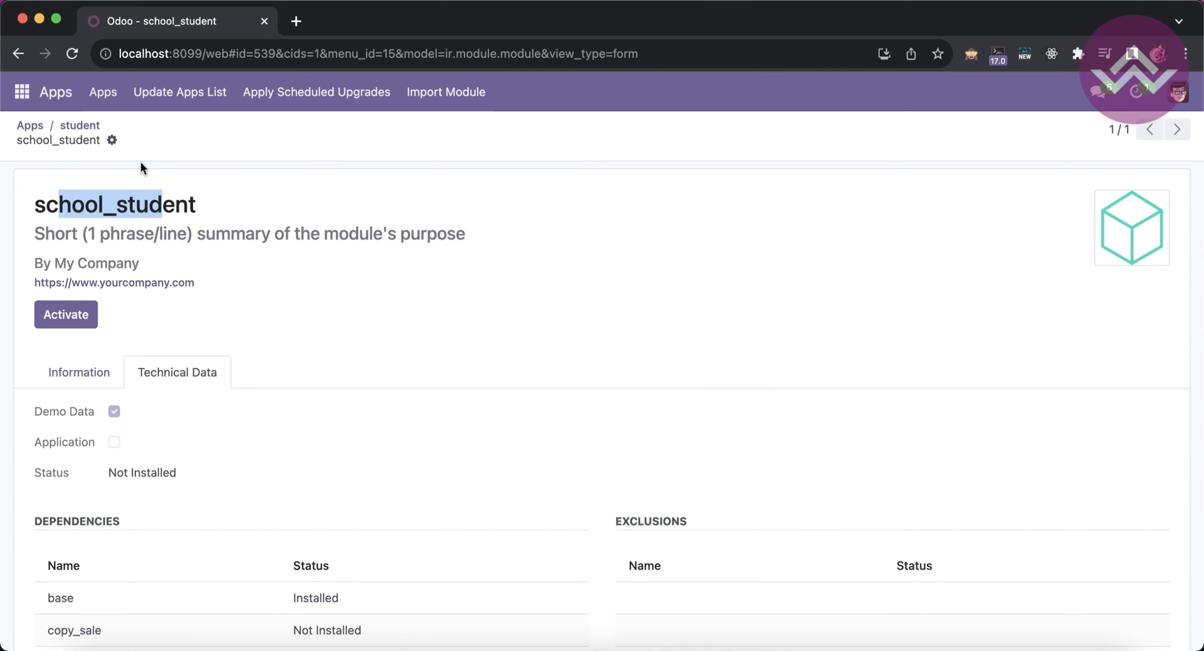
{"action": "left_click", "coordinate": [75, 124]}
{"action": "scroll", "coordinate": [156, 245], "scroll_direction": "up", "scroll_amount": 3}
{"action": "double_click", "coordinate": [66, 210]}
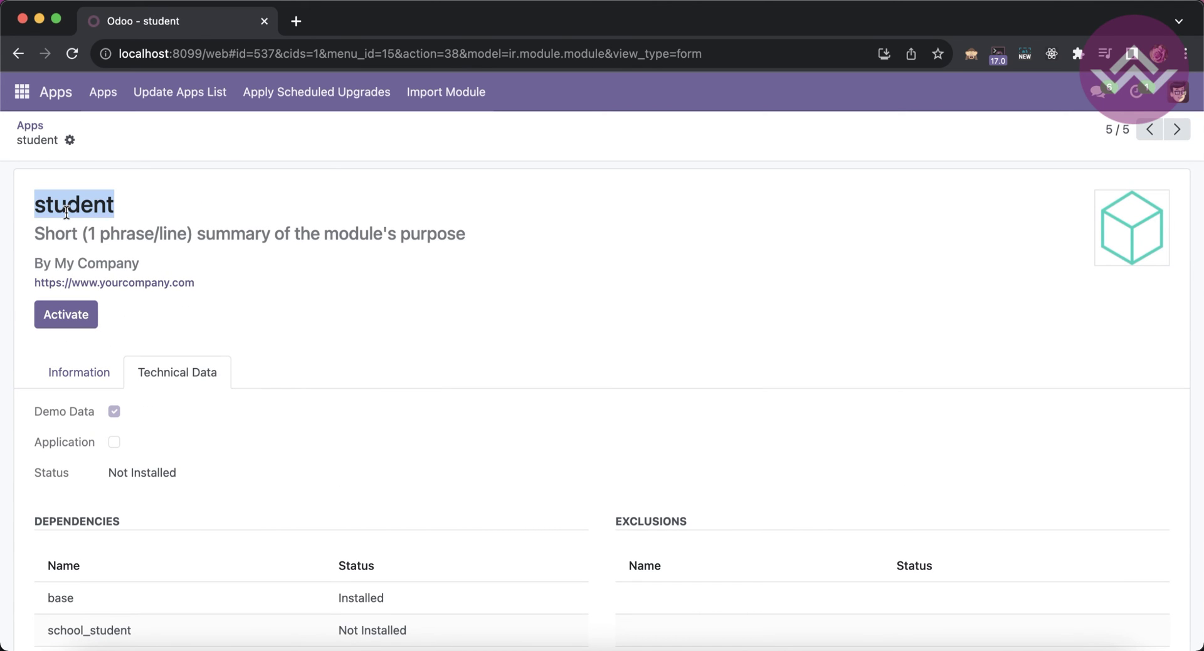
- Try activating student, inspect the RPC server error details, and dismiss the error
{"action": "left_click", "coordinate": [68, 311]}
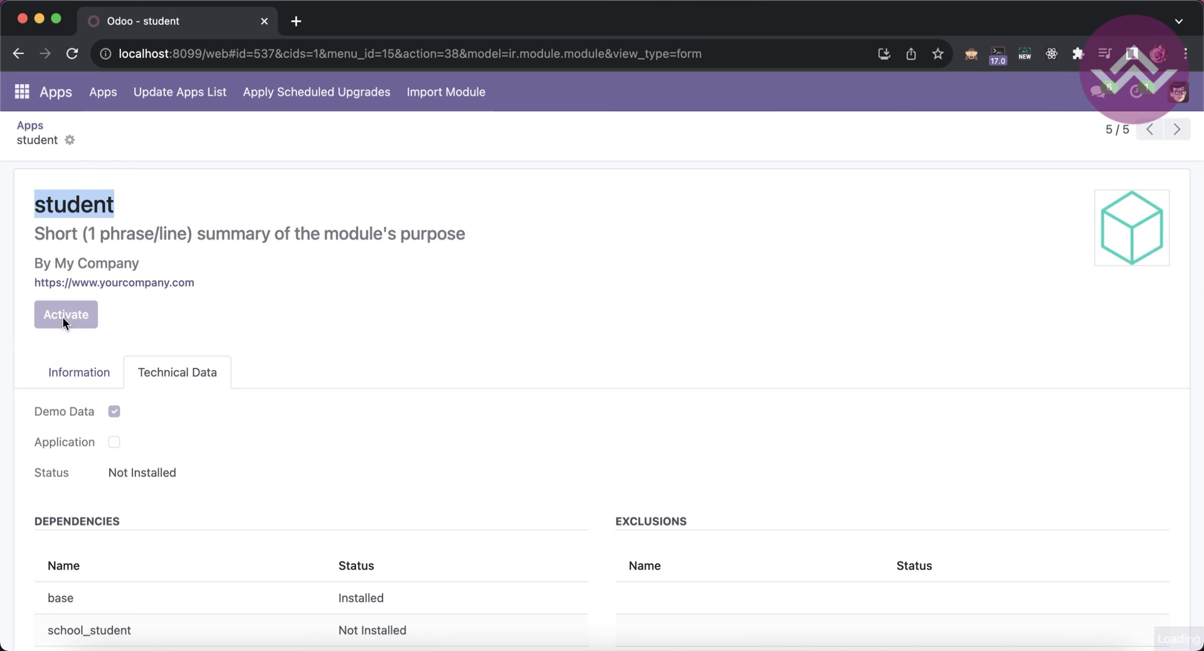
{"action": "left_click", "coordinate": [397, 388]}
{"action": "scroll", "coordinate": [452, 465], "scroll_direction": "down", "scroll_amount": 3}
{"action": "scroll", "coordinate": [452, 465], "scroll_direction": "down", "scroll_amount": 5}
{"action": "left_click", "coordinate": [382, 585]}
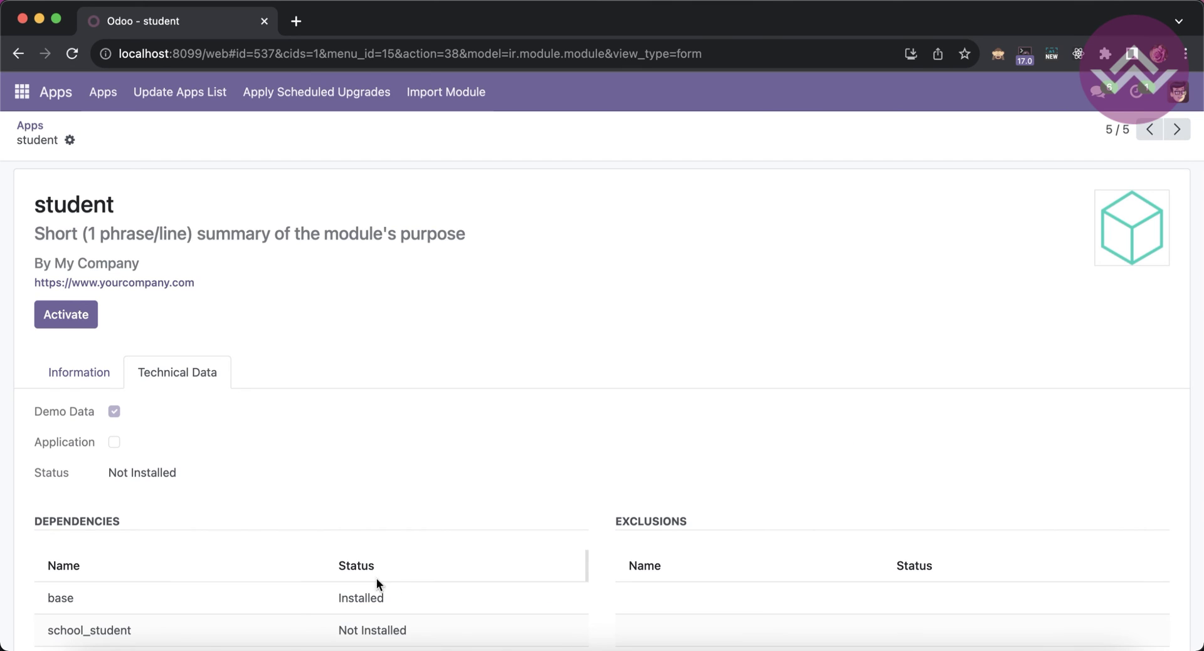
{"action": "left_click", "coordinate": [247, 646]}
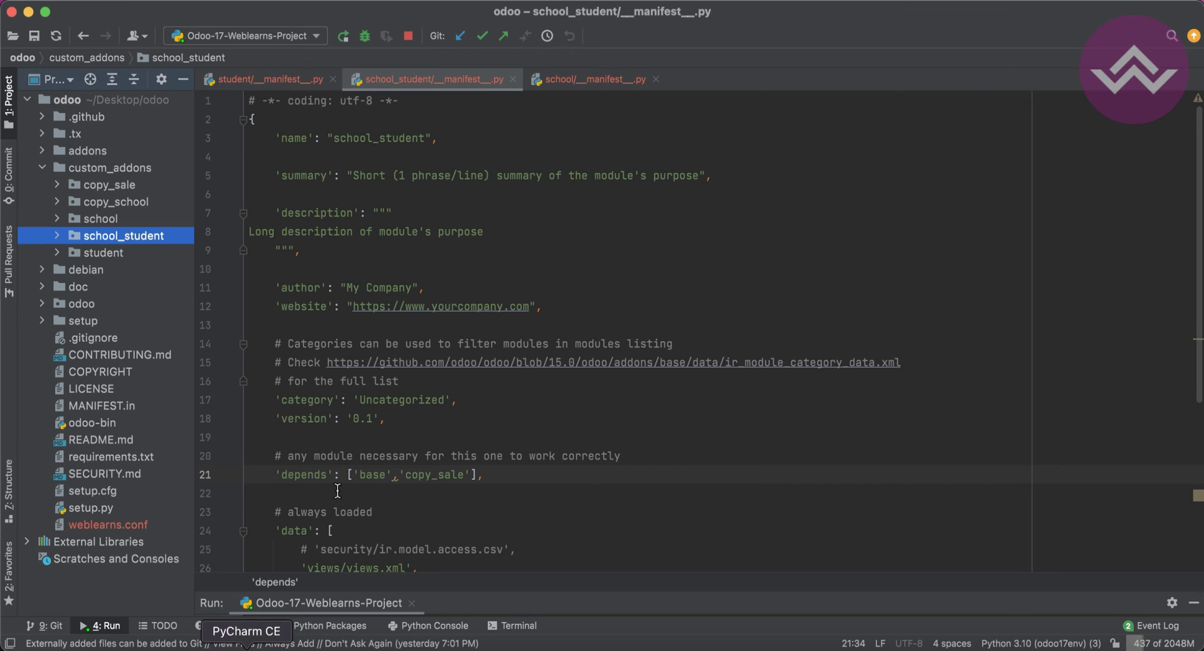
- Replace 'copy_sale' with 'copy_school' in school_student's depends and restart the Odoo server
{"action": "left_click", "coordinate": [119, 204]}
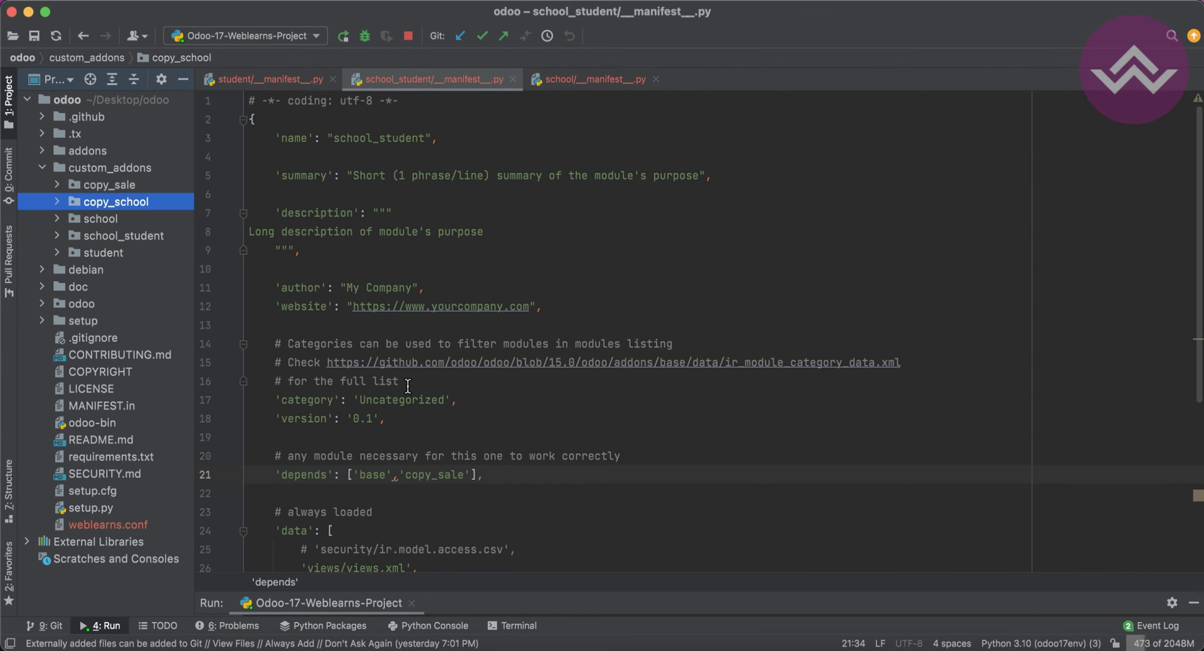
{"action": "double_click", "coordinate": [441, 475]}
{"action": "type", "text": "copy_school"}
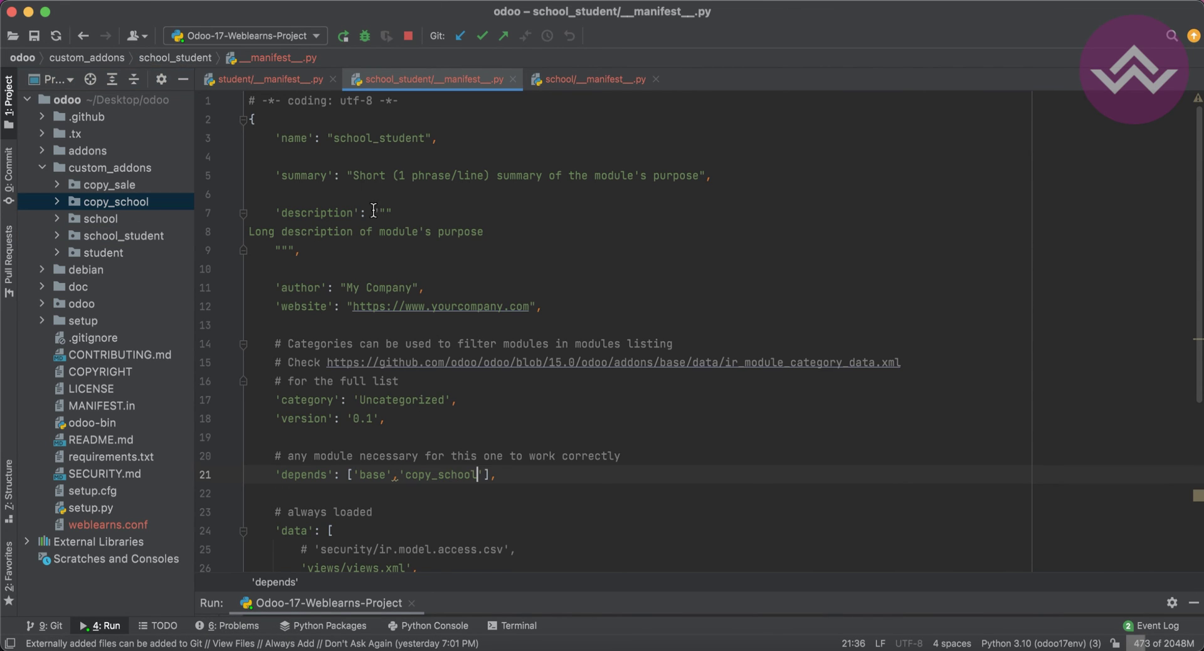
{"action": "left_click", "coordinate": [408, 36]}
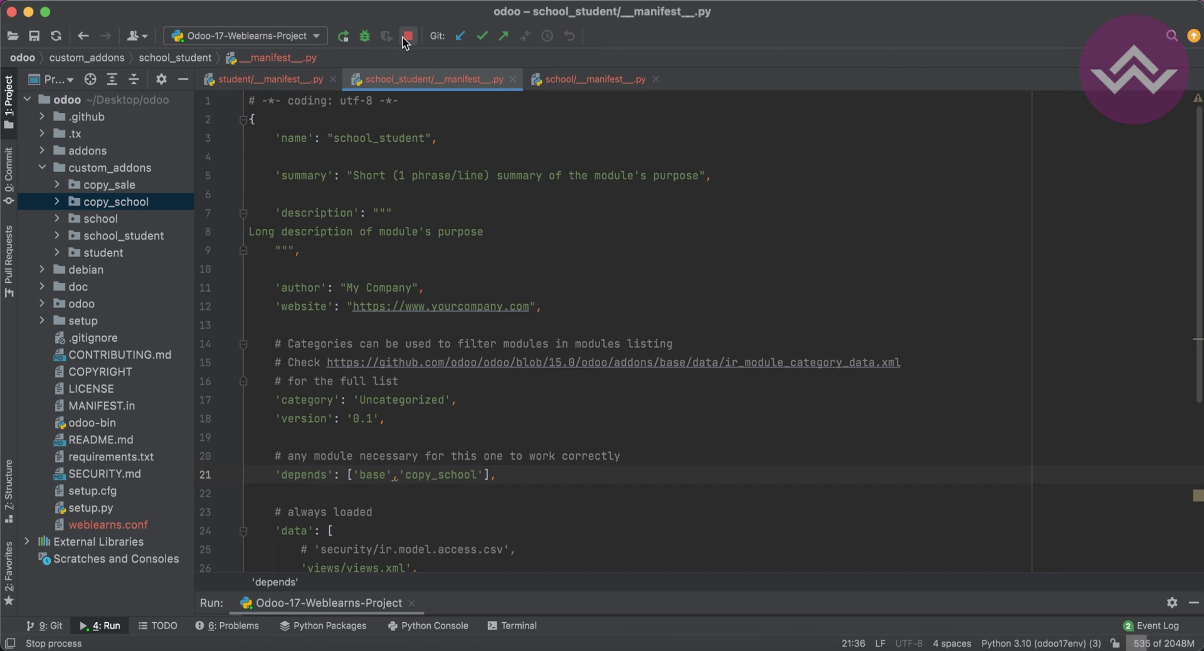
{"action": "left_click", "coordinate": [343, 37]}
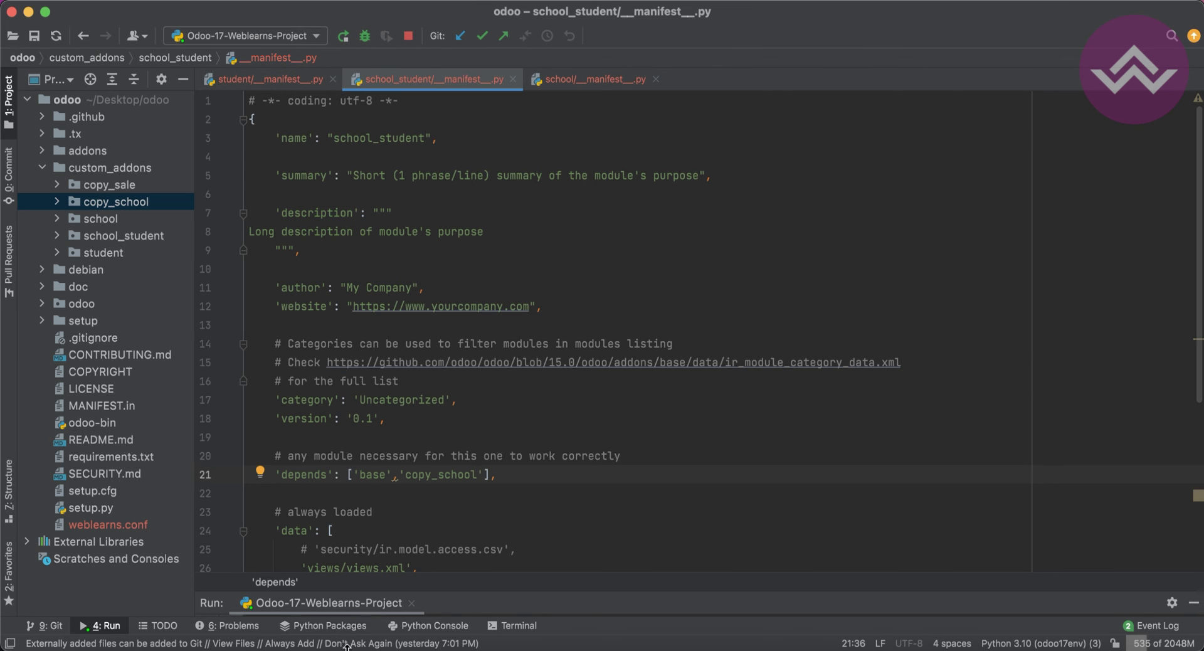
{"action": "left_click", "coordinate": [376, 641]}
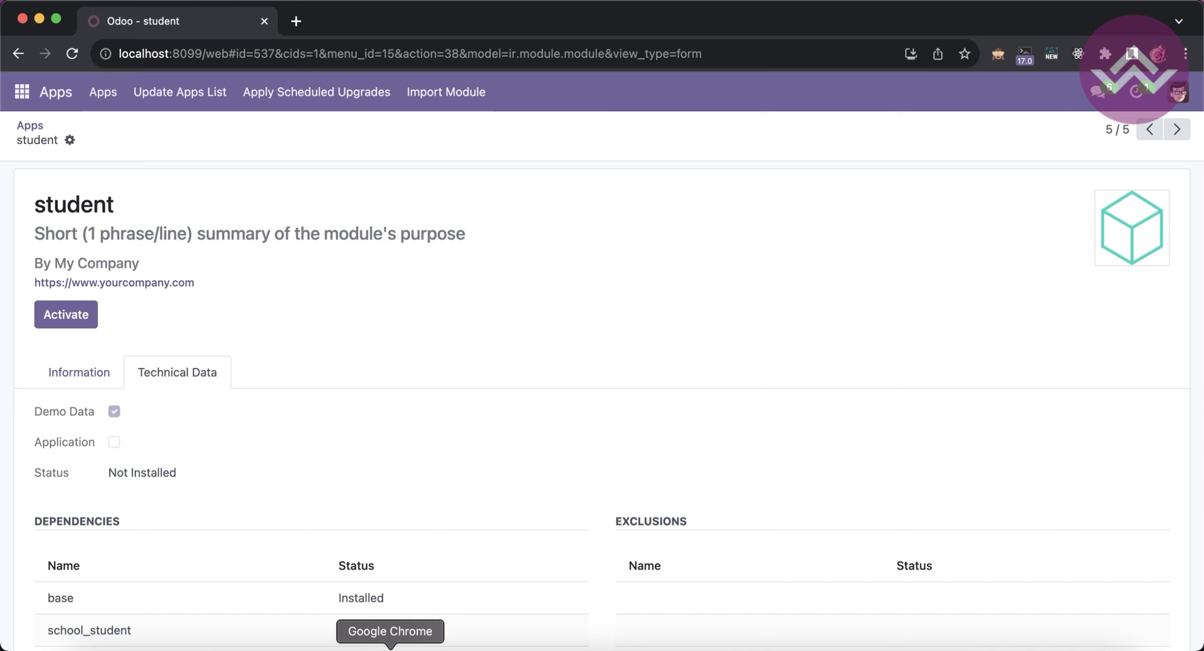
- Update the Apps list and check the school_student module's dependencies
{"action": "left_click", "coordinate": [179, 94]}
{"action": "left_click", "coordinate": [235, 419]}
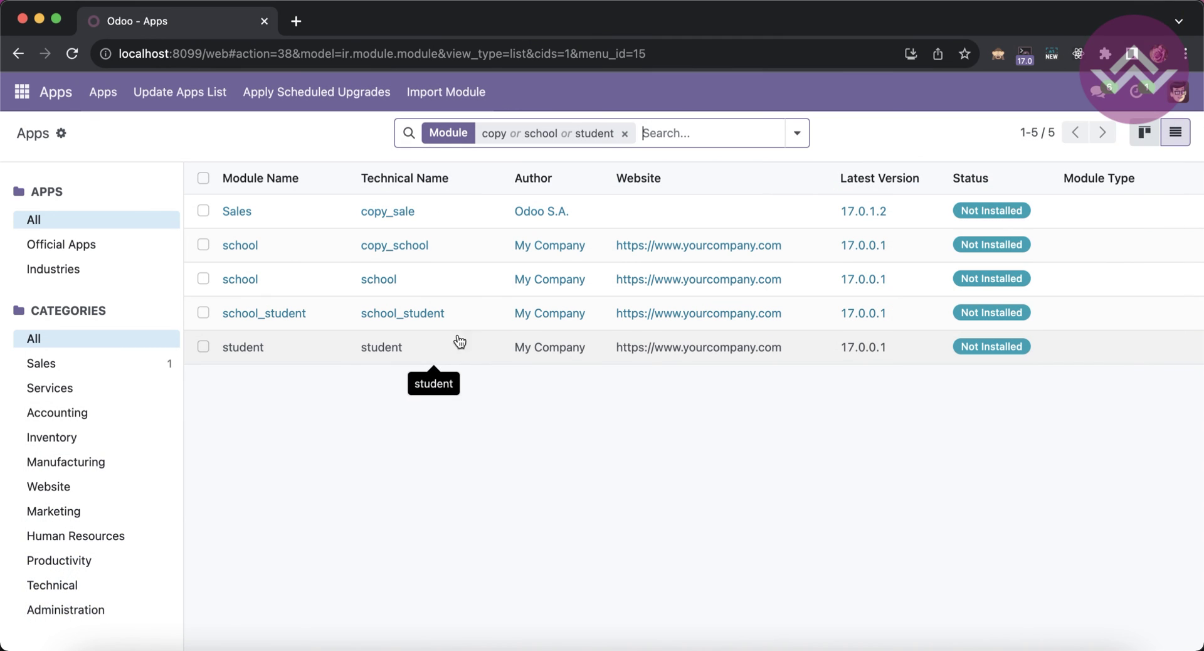
{"action": "left_click", "coordinate": [462, 312]}
{"action": "scroll", "coordinate": [270, 489], "scroll_direction": "down", "scroll_amount": 2}
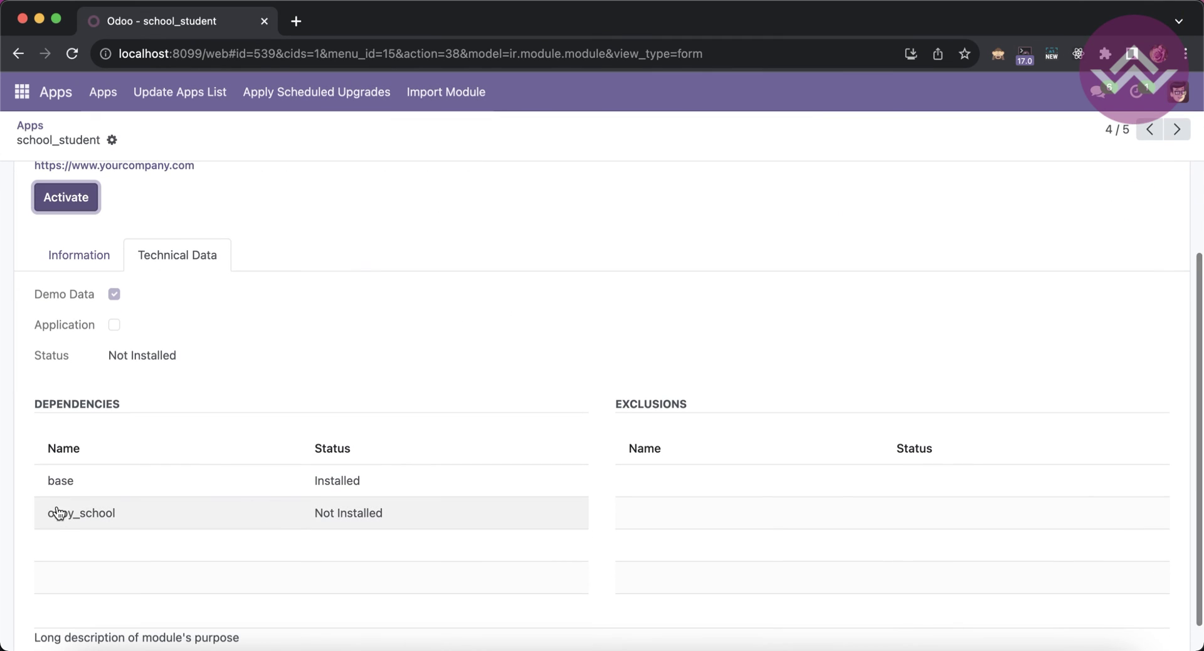
{"action": "scroll", "coordinate": [132, 511], "scroll_direction": "up", "scroll_amount": 2}
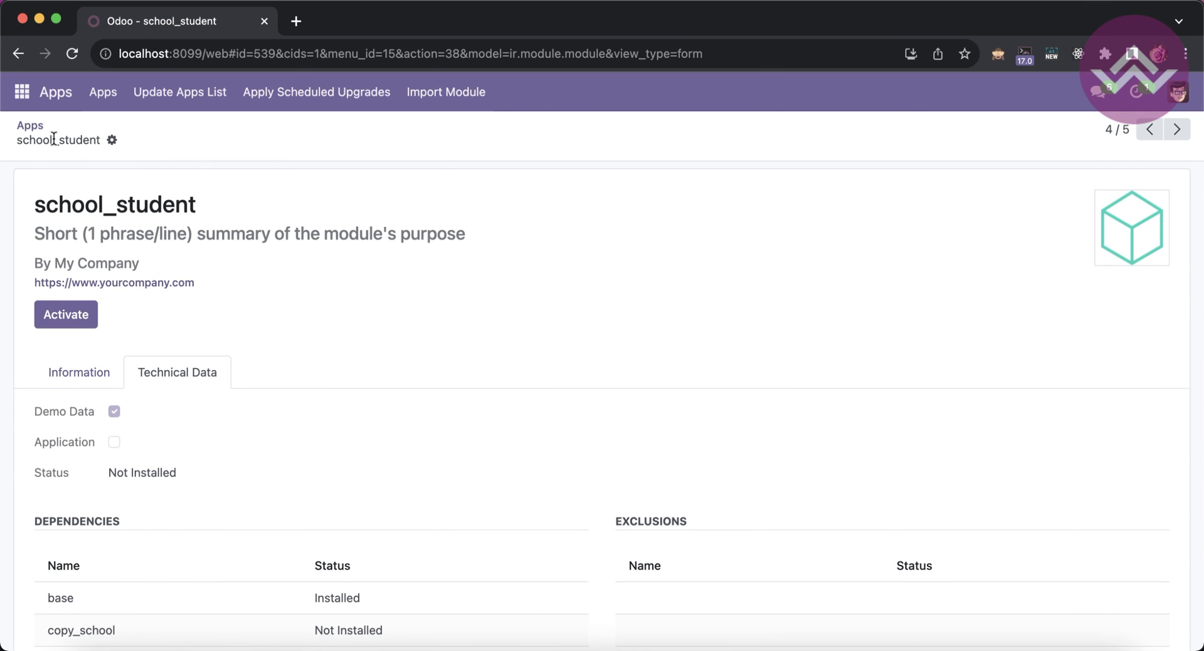
- Review the copy_school module record, then return to the filtered module list
{"action": "left_click", "coordinate": [30, 126]}
{"action": "left_click", "coordinate": [393, 246]}
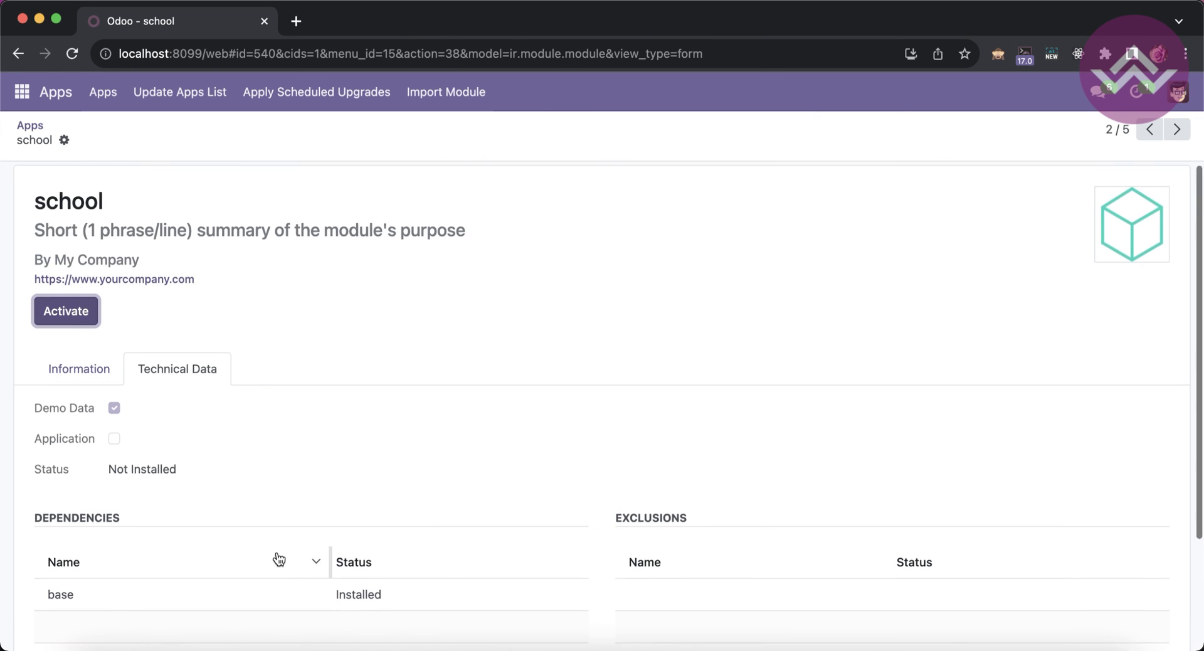
{"action": "scroll", "coordinate": [188, 545], "scroll_direction": "down", "scroll_amount": 2}
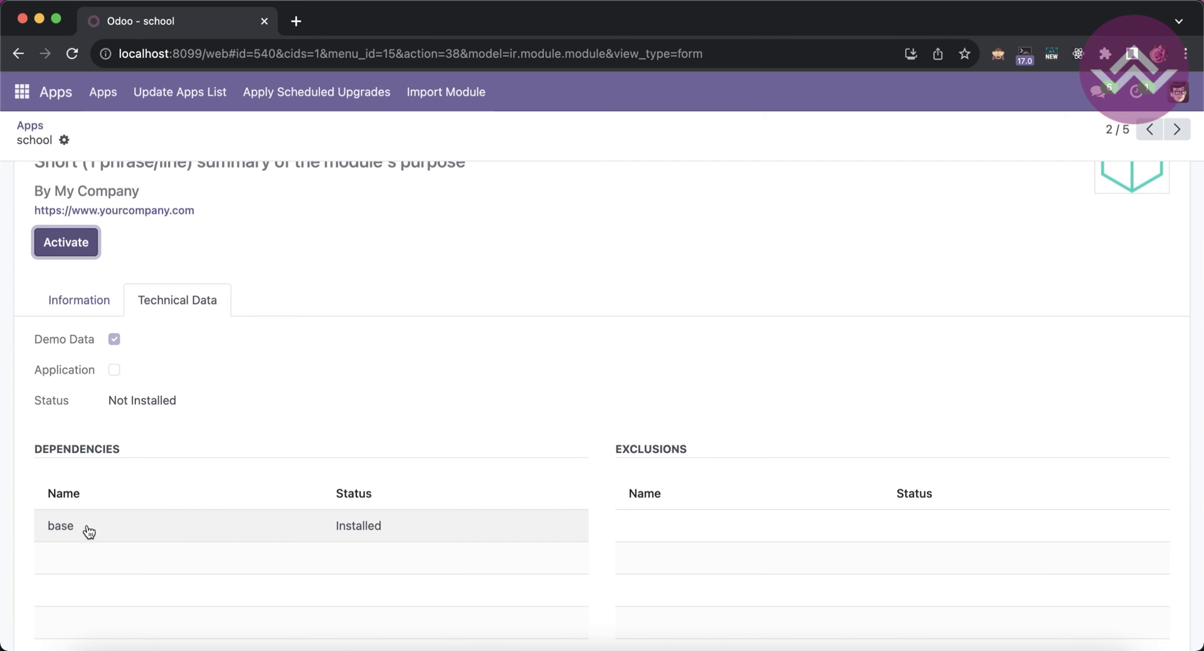
{"action": "scroll", "coordinate": [175, 200], "scroll_direction": "up", "scroll_amount": 2}
{"action": "left_click", "coordinate": [29, 126]}
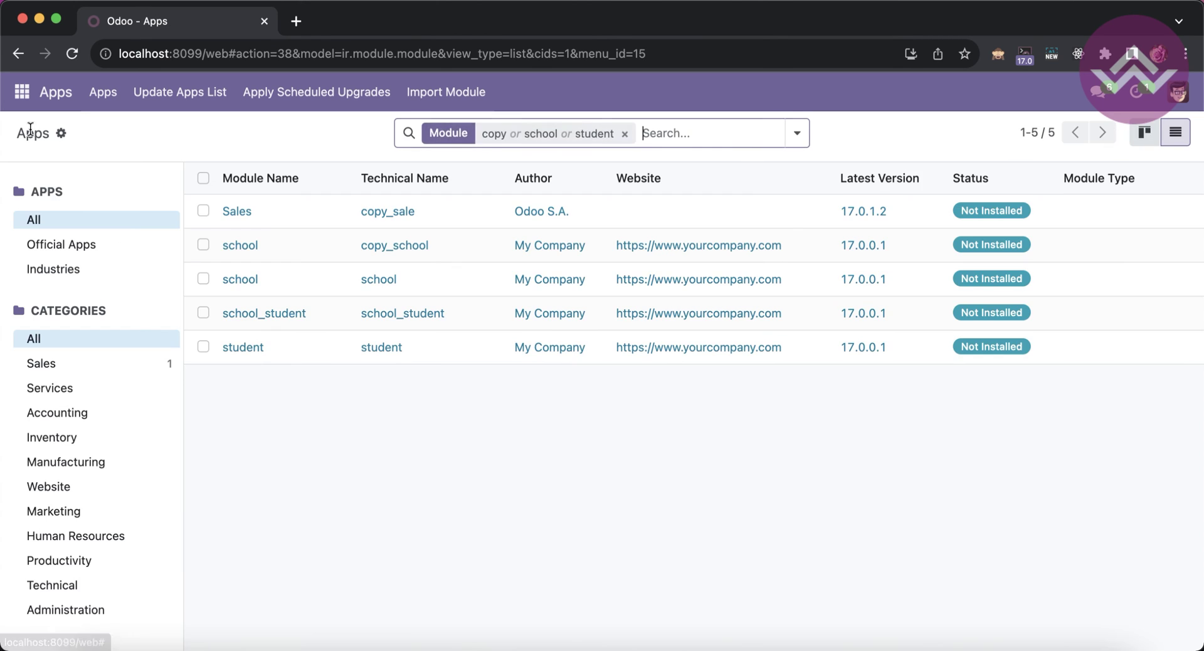
- Activate the student module, then show the unfiltered Apps page with all 535 modules
{"action": "left_click", "coordinate": [324, 352]}
{"action": "left_click", "coordinate": [72, 315]}
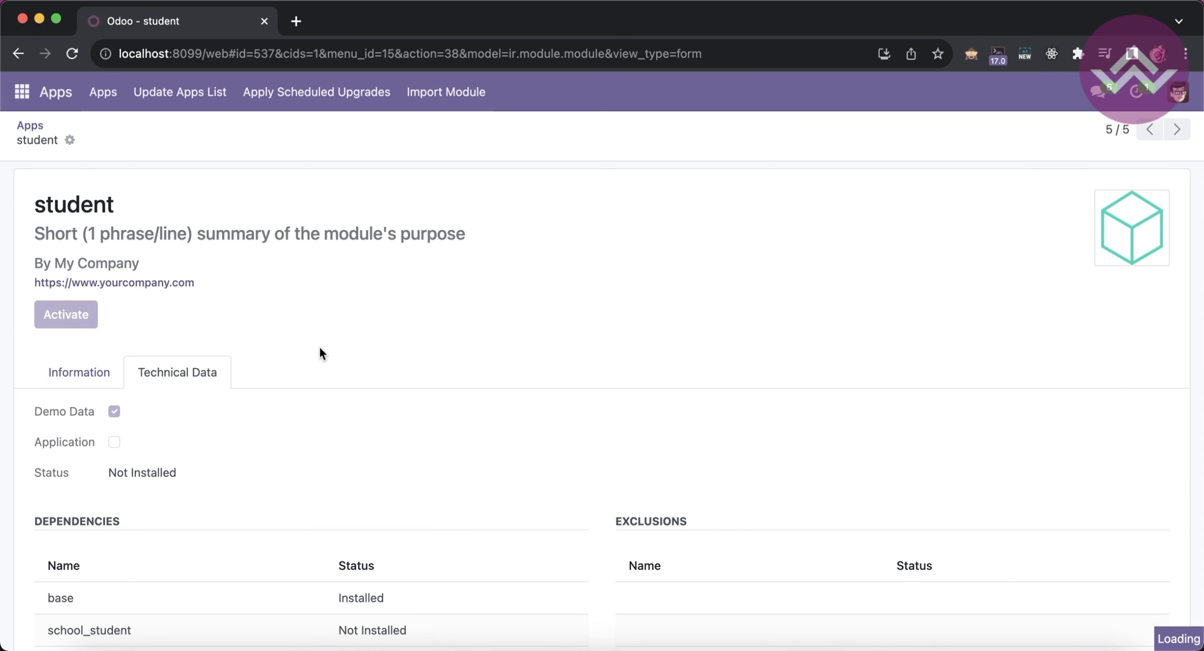
{"action": "left_click", "coordinate": [21, 94]}
{"action": "left_click", "coordinate": [47, 221]}
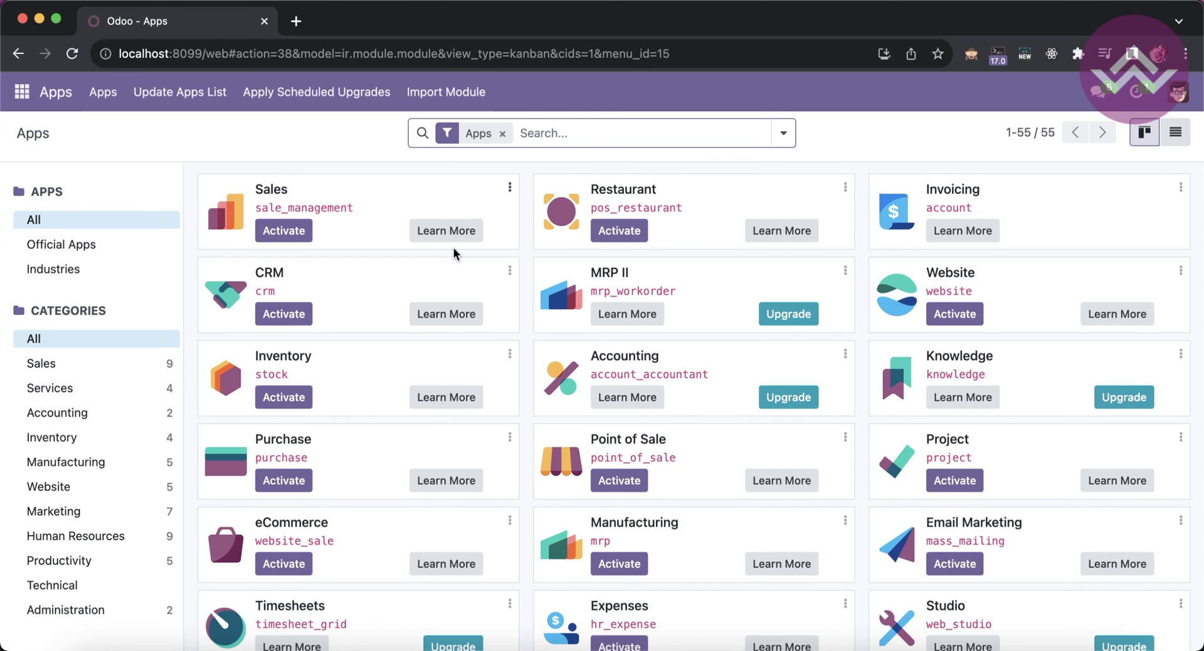
{"action": "key", "text": "BackSpace"}
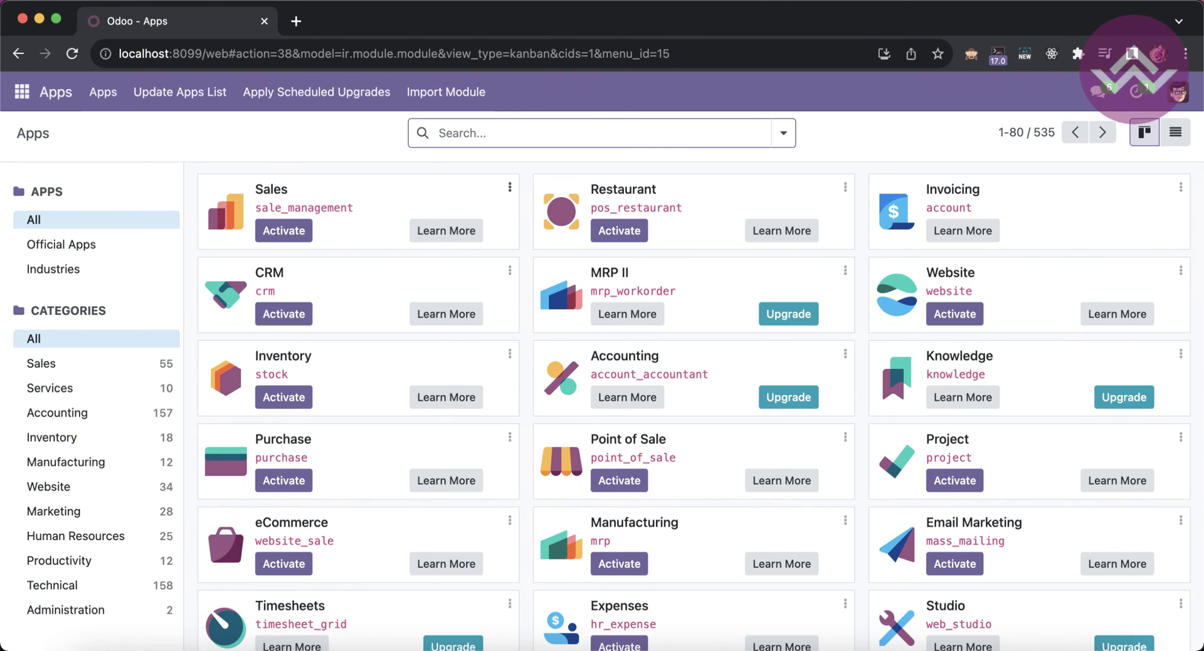
- Filter the Apps modules by school, student and copy, shown as a list
{"action": "type", "text": "school"}
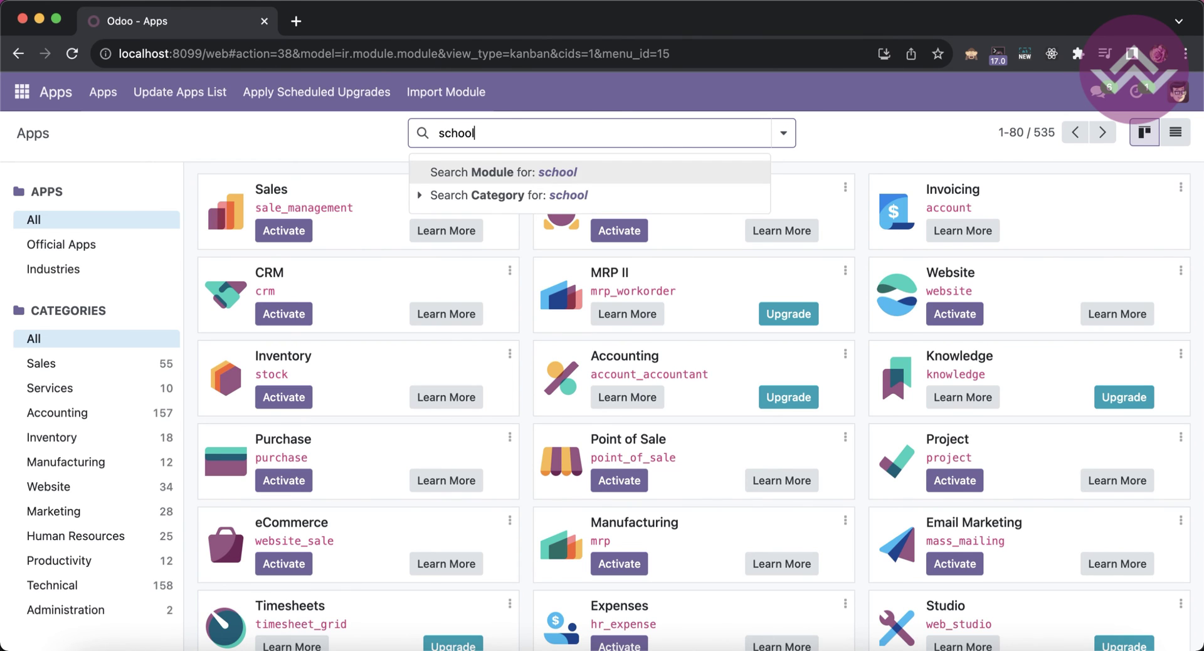
{"action": "key", "text": "Return"}
{"action": "type", "text": "student"}
{"action": "key", "text": "Return"}
{"action": "type", "text": "copy"}
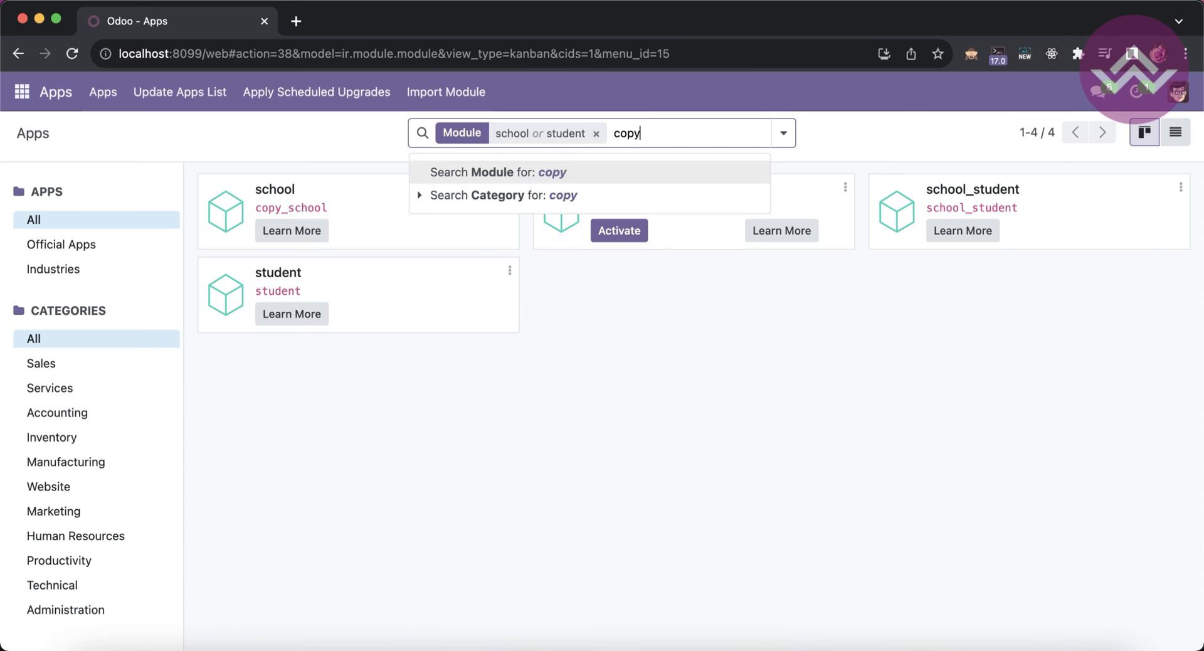
{"action": "key", "text": "Return"}
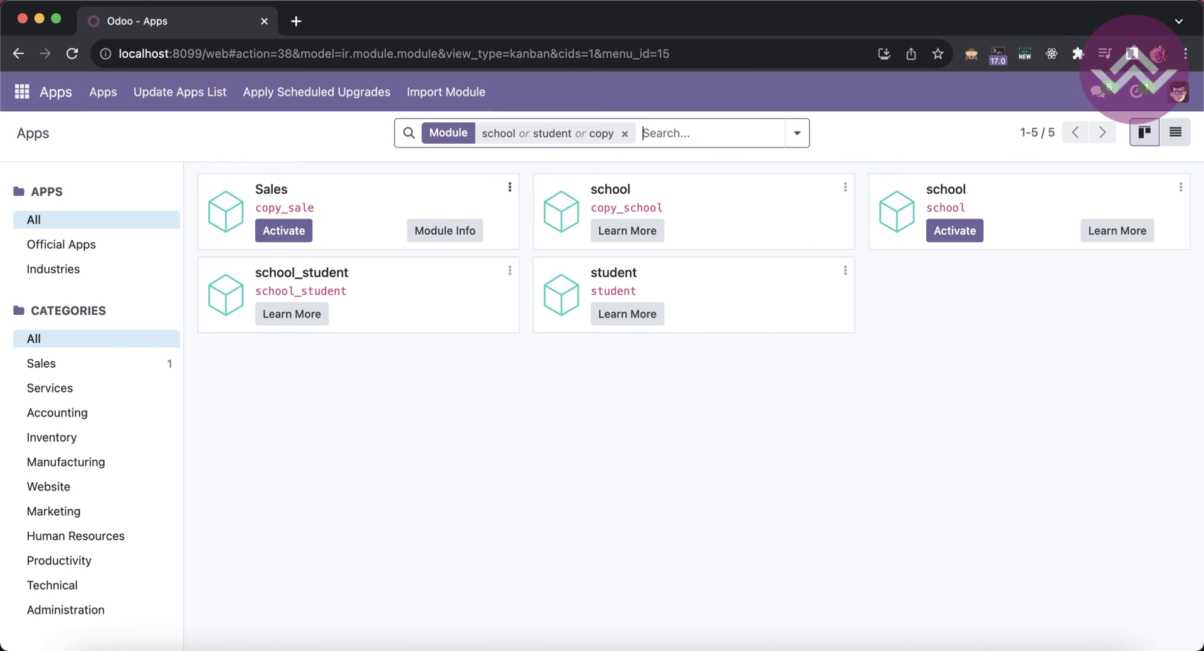
{"action": "left_click", "coordinate": [1175, 133]}
- Review the student module's Technical Data dependencies
{"action": "left_click", "coordinate": [364, 354]}
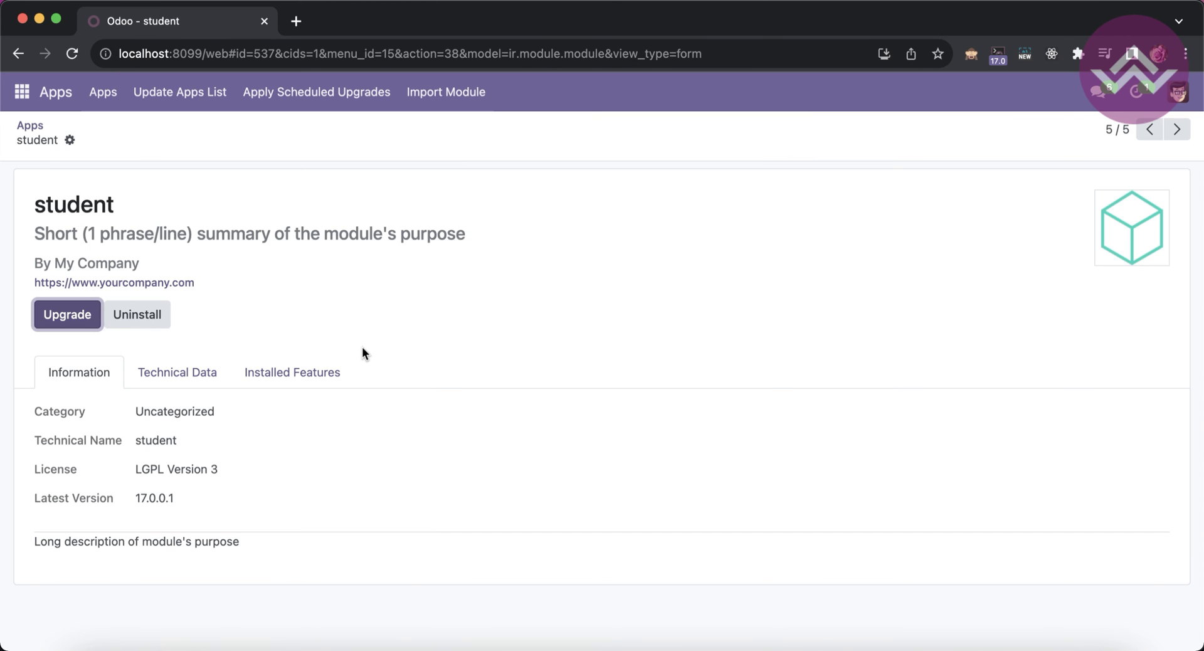
{"action": "left_click", "coordinate": [194, 373]}
{"action": "scroll", "coordinate": [214, 508], "scroll_direction": "down", "scroll_amount": 3}
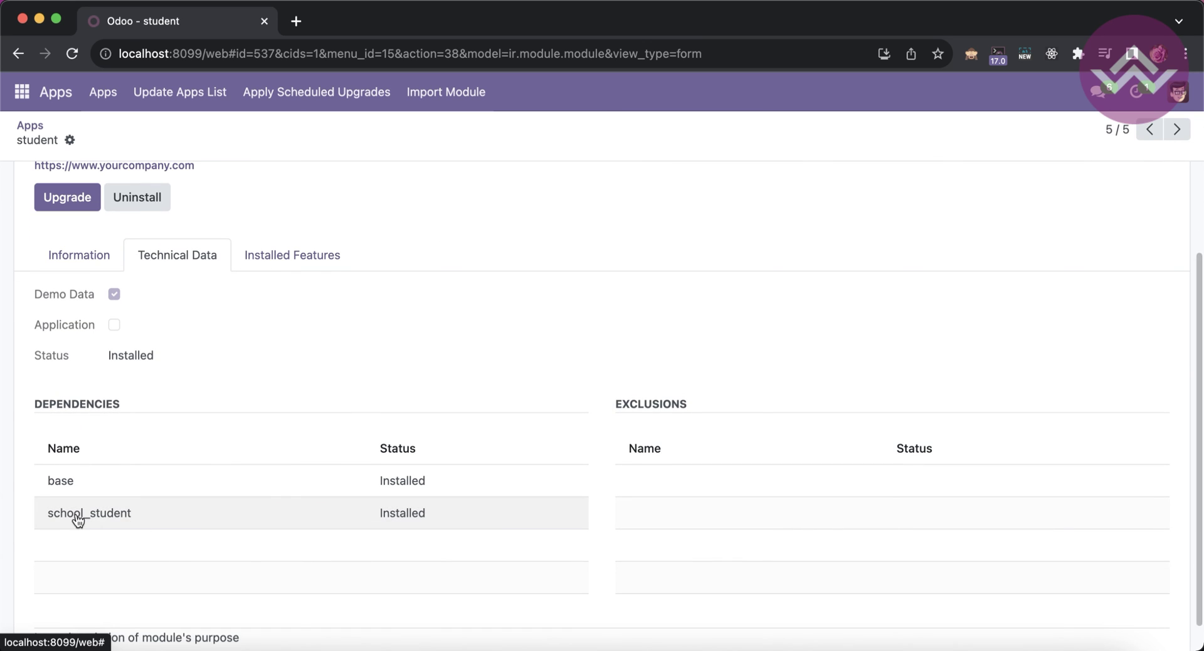
{"action": "scroll", "coordinate": [151, 527], "scroll_direction": "up", "scroll_amount": 2}
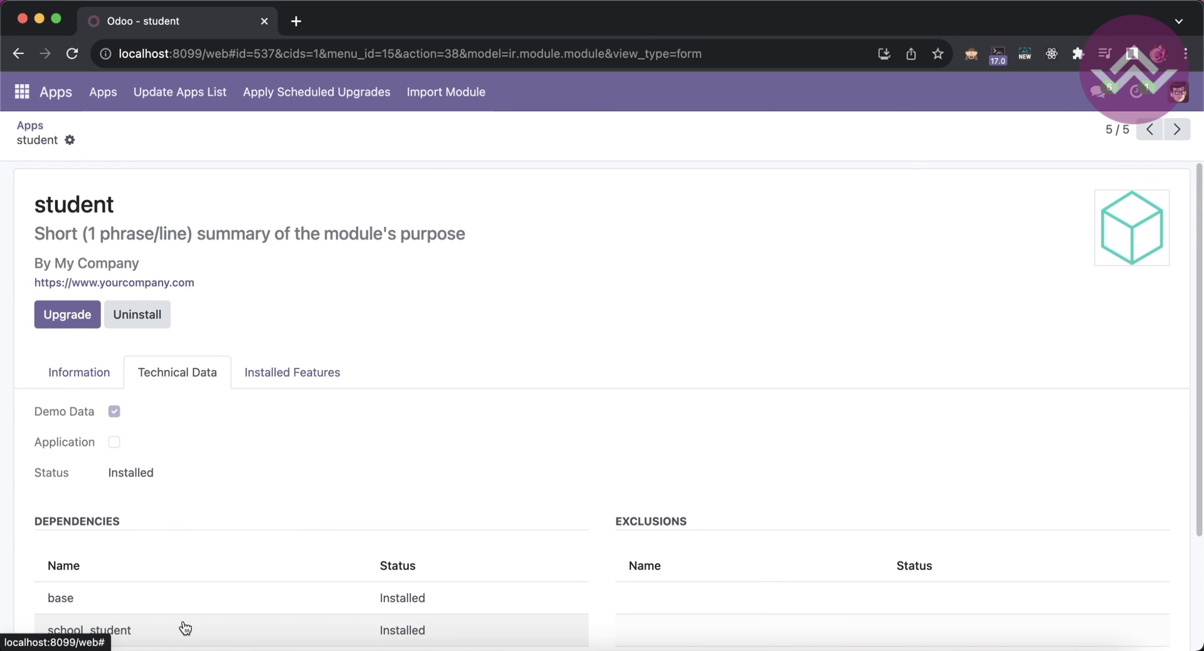
{"action": "scroll", "coordinate": [398, 638], "scroll_direction": "down", "scroll_amount": 1}
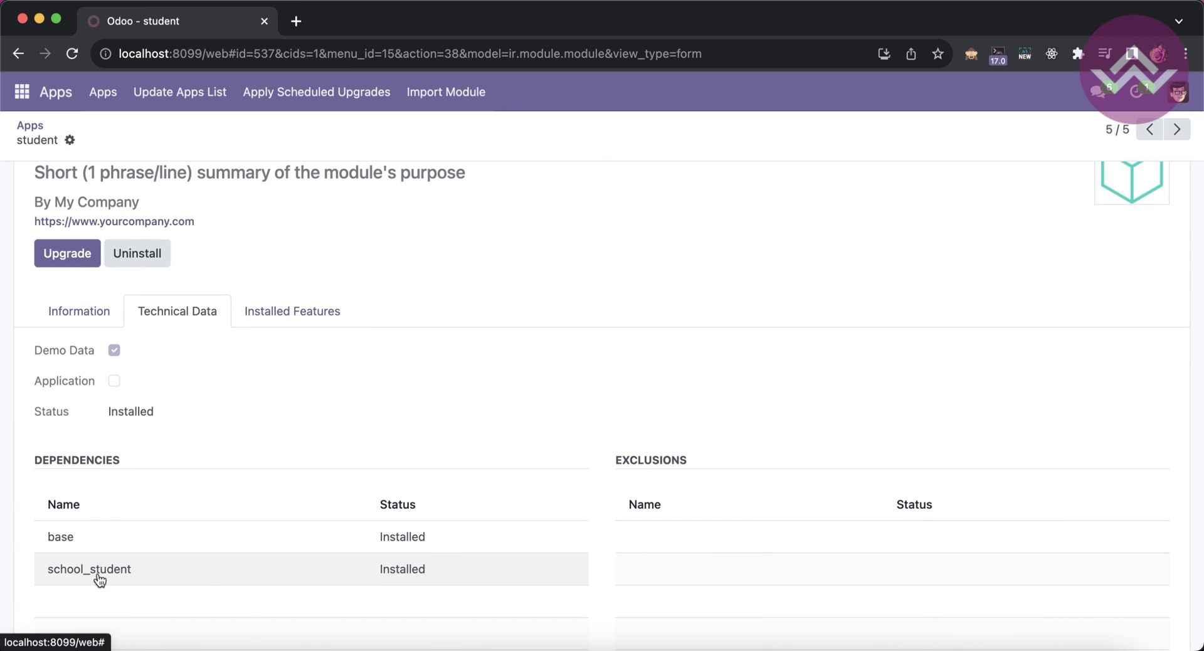
{"action": "scroll", "coordinate": [106, 206], "scroll_direction": "up", "scroll_amount": 1}
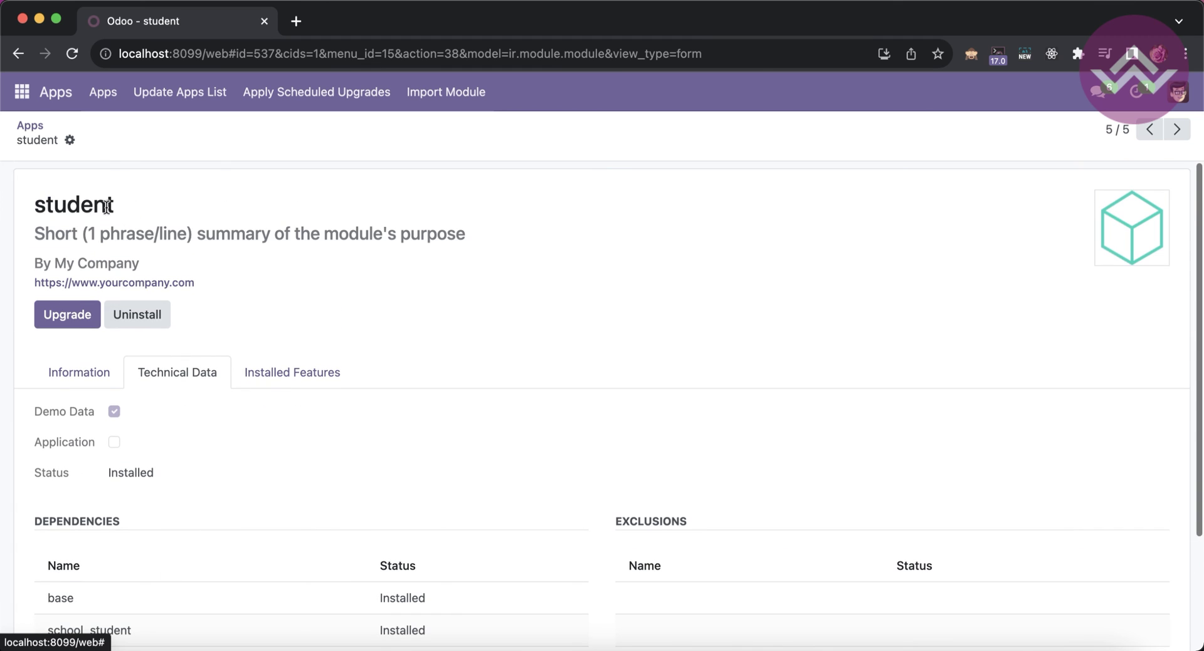
- Review the school_student module's details from the filtered list
{"action": "left_click", "coordinate": [29, 125]}
{"action": "left_click", "coordinate": [282, 317]}
{"action": "scroll", "coordinate": [282, 317], "scroll_direction": "down", "scroll_amount": 2}
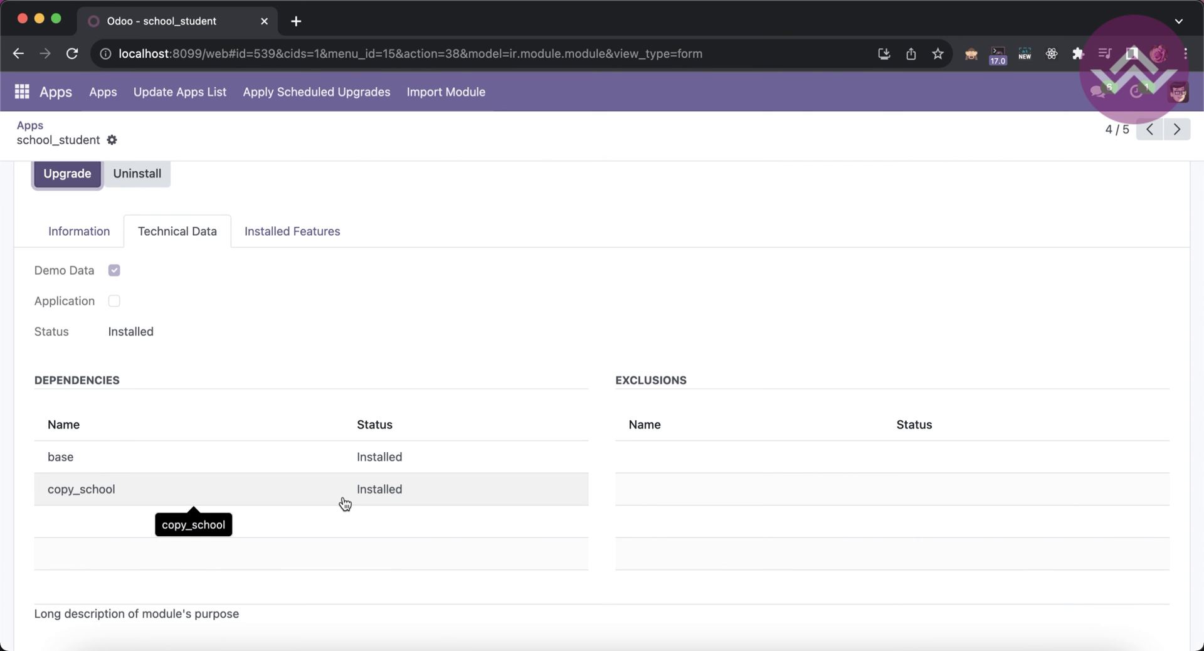
{"action": "scroll", "coordinate": [264, 408], "scroll_direction": "up", "scroll_amount": 3}
- Review copy_school's details: Installed, version 17.0.0.1, depending only on base
{"action": "left_click", "coordinate": [30, 126]}
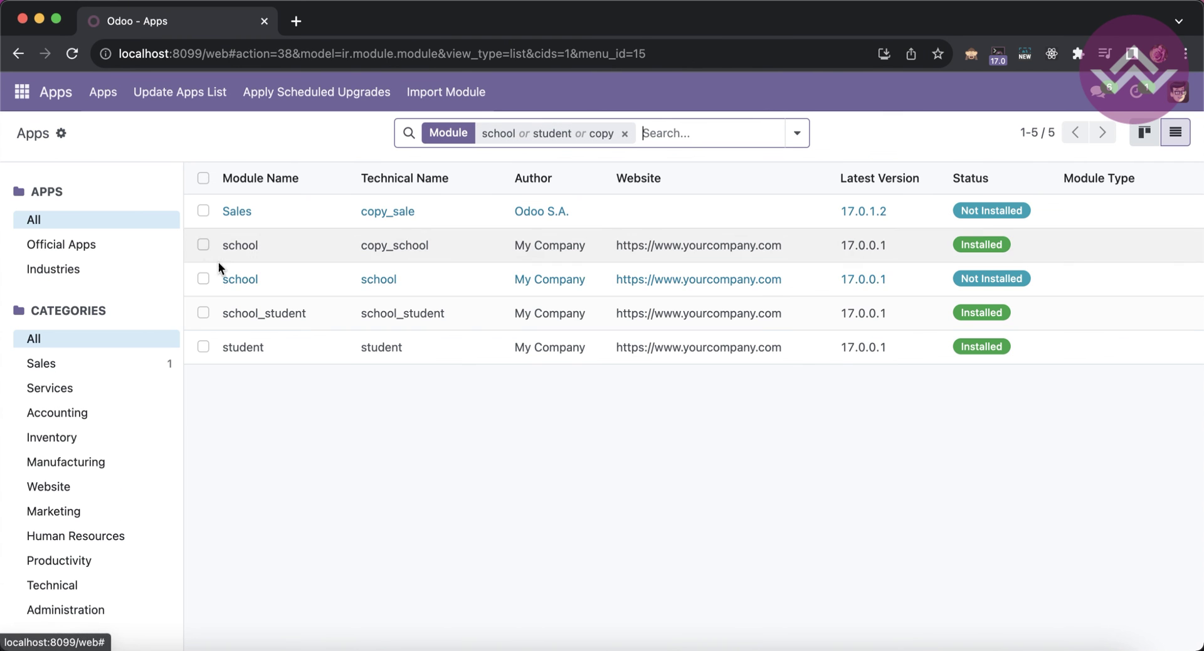
{"action": "left_click", "coordinate": [295, 258]}
{"action": "scroll", "coordinate": [223, 419], "scroll_direction": "down", "scroll_amount": 2}
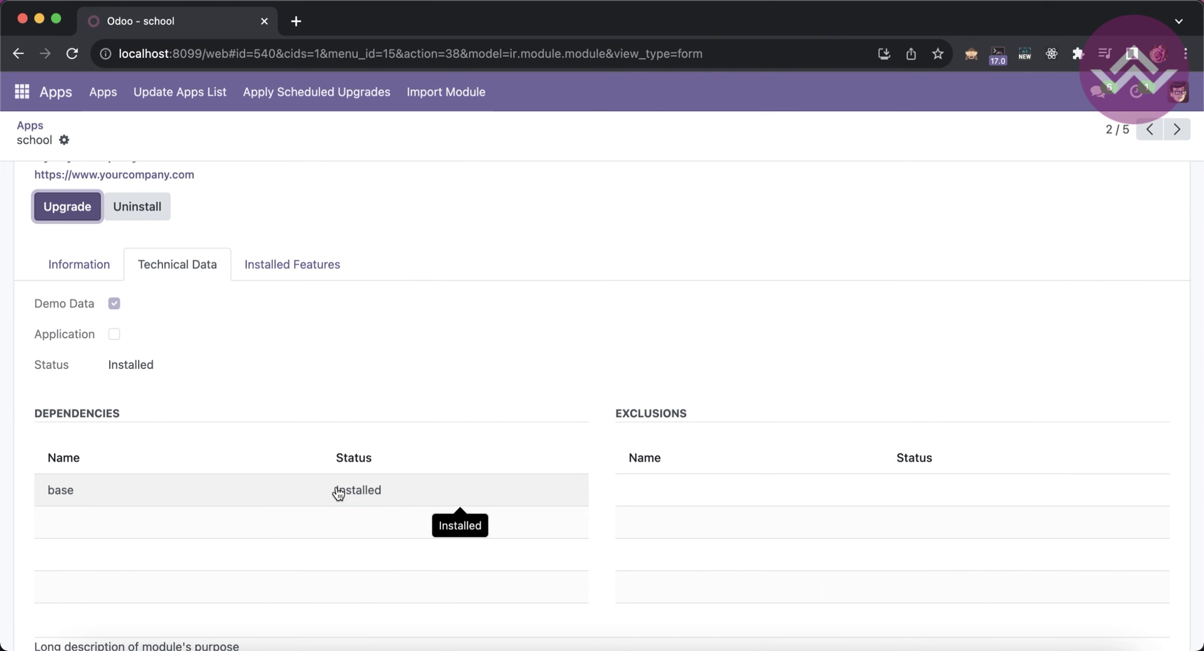
{"action": "scroll", "coordinate": [315, 496], "scroll_direction": "up", "scroll_amount": 3}
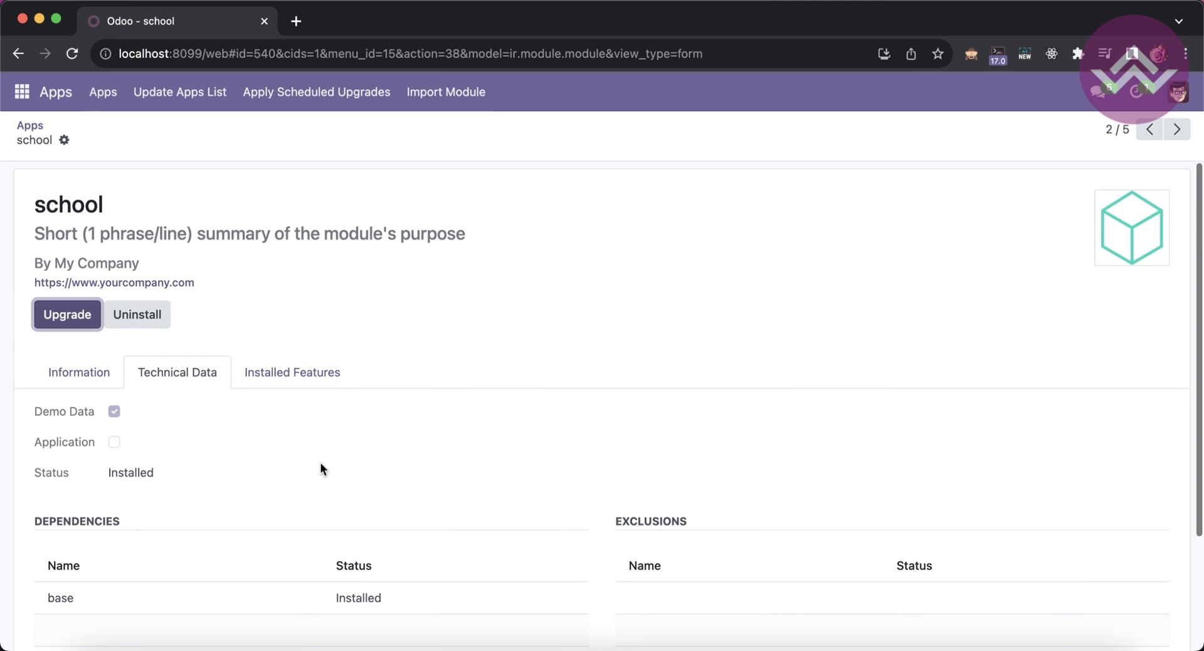
{"action": "double_click", "coordinate": [79, 198]}
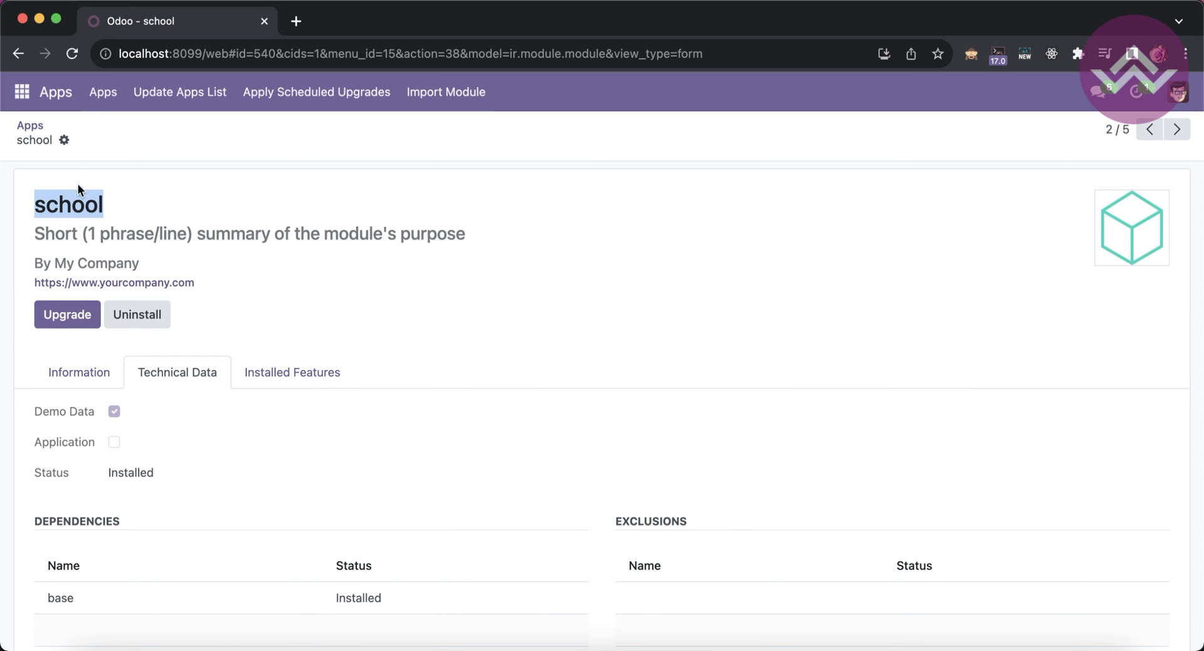
{"action": "left_click", "coordinate": [252, 362]}
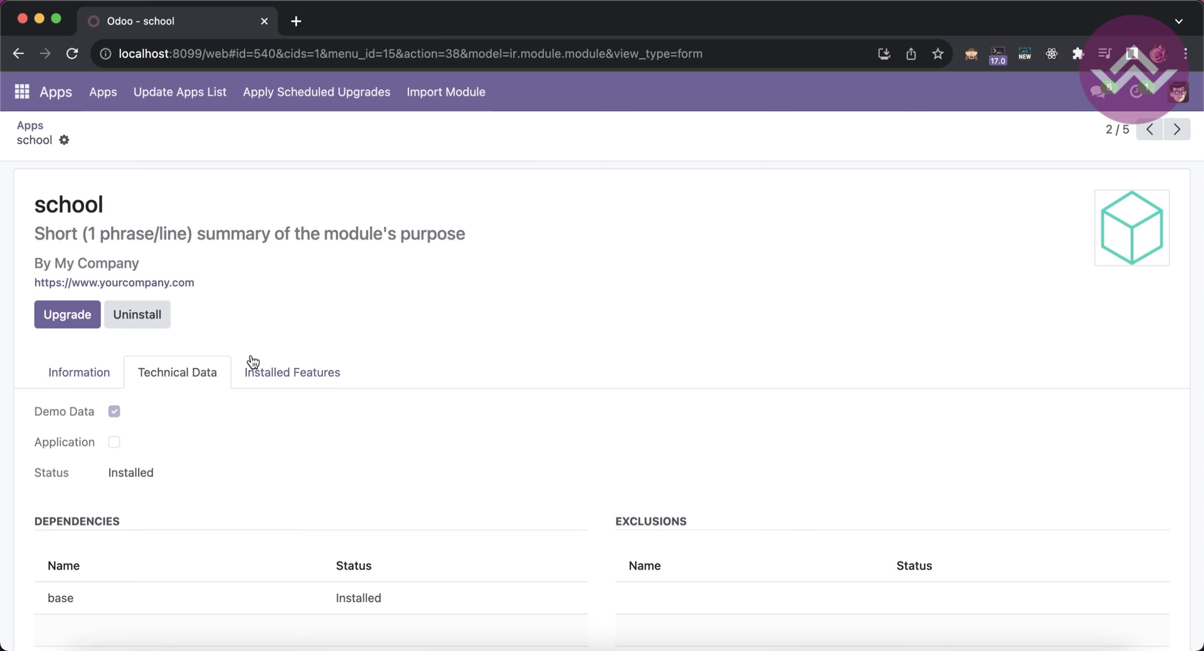
{"action": "key", "text": "super+Left"}
- Inspect the school_student module's title and technical name
{"action": "left_click", "coordinate": [323, 312]}
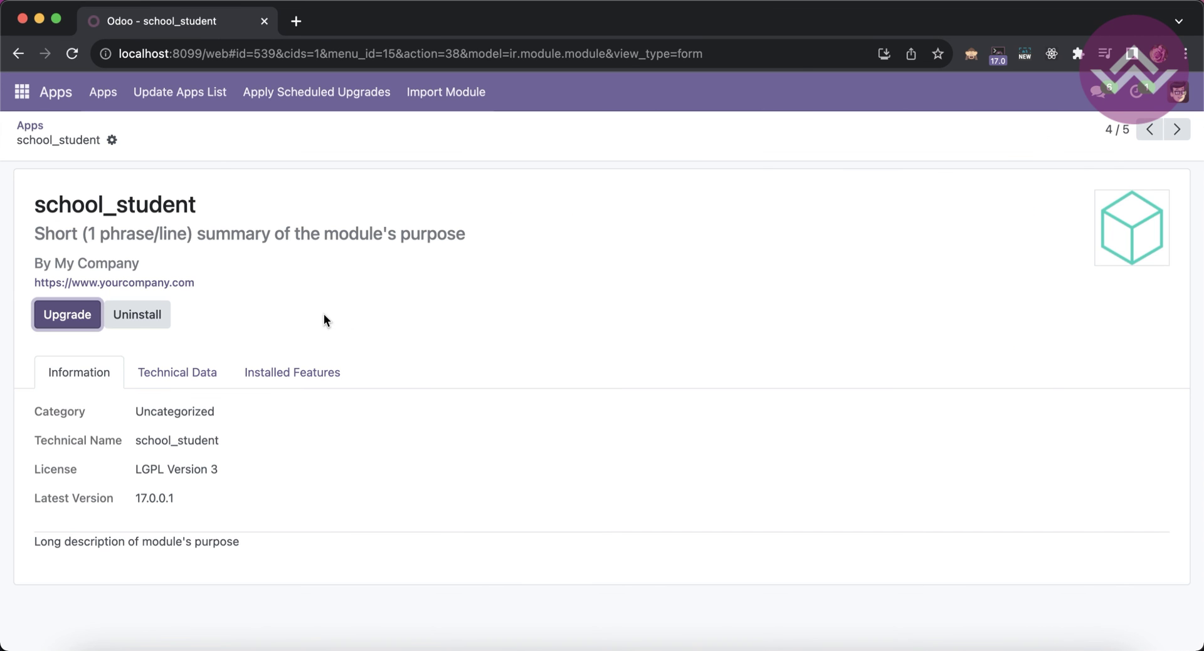
{"action": "double_click", "coordinate": [99, 204]}
{"action": "double_click", "coordinate": [167, 439]}
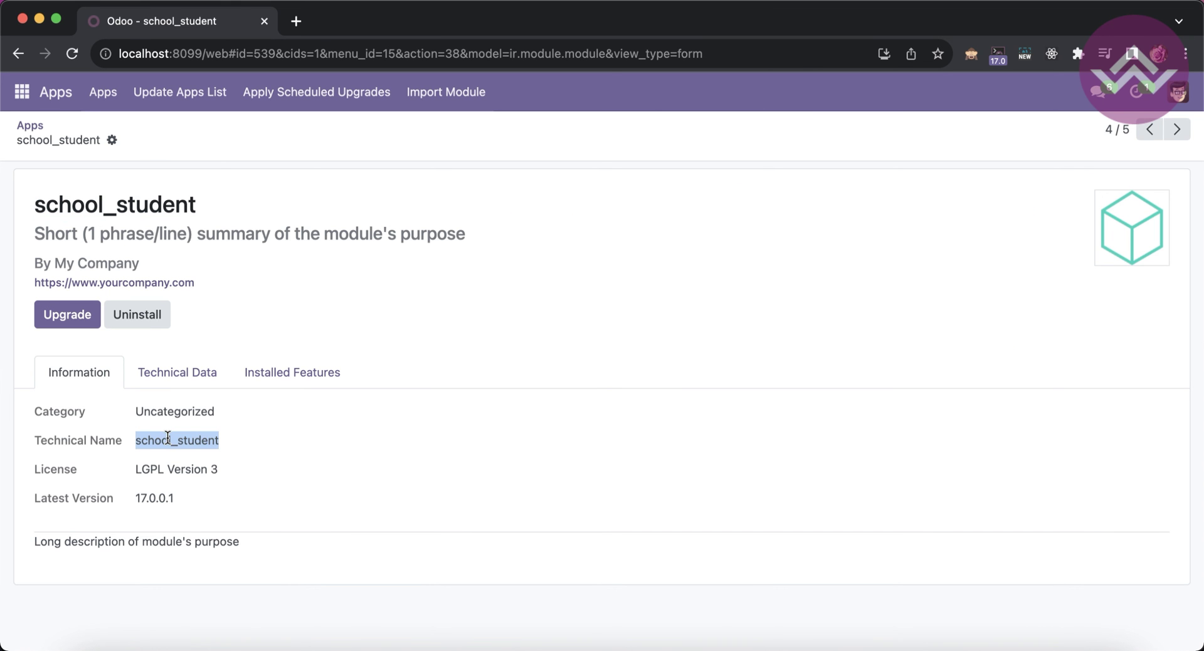
{"action": "left_click", "coordinate": [31, 125]}
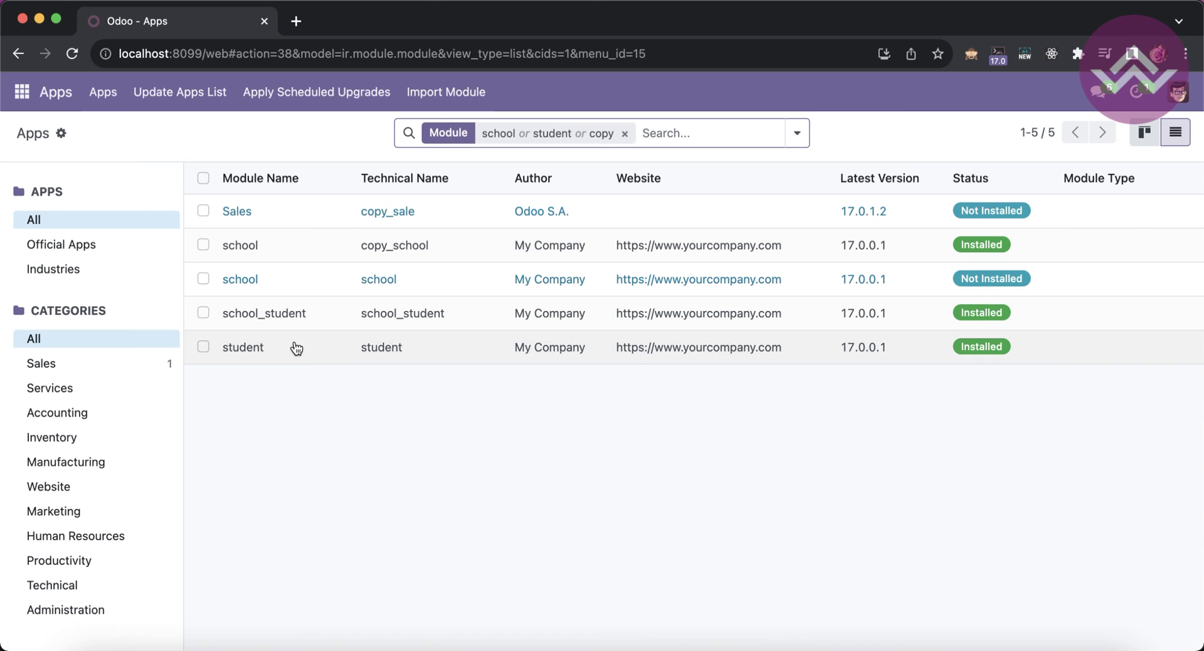
- Check the student module's technical name, then reopen copy_school's details
{"action": "left_click", "coordinate": [295, 344]}
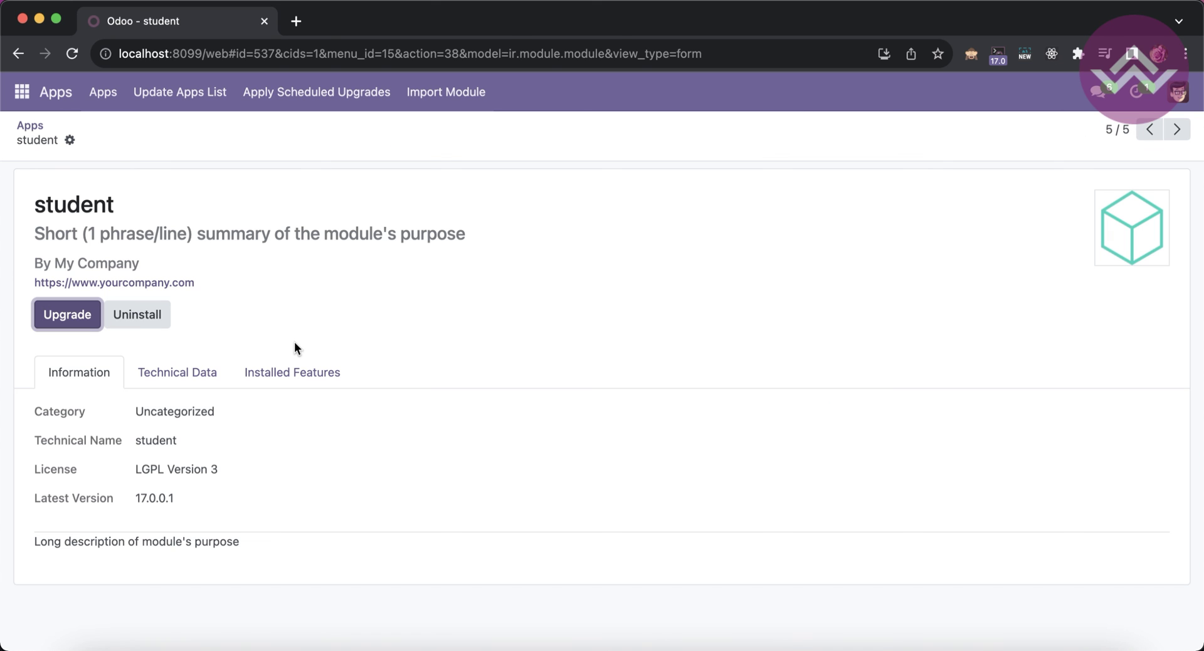
{"action": "double_click", "coordinate": [164, 441]}
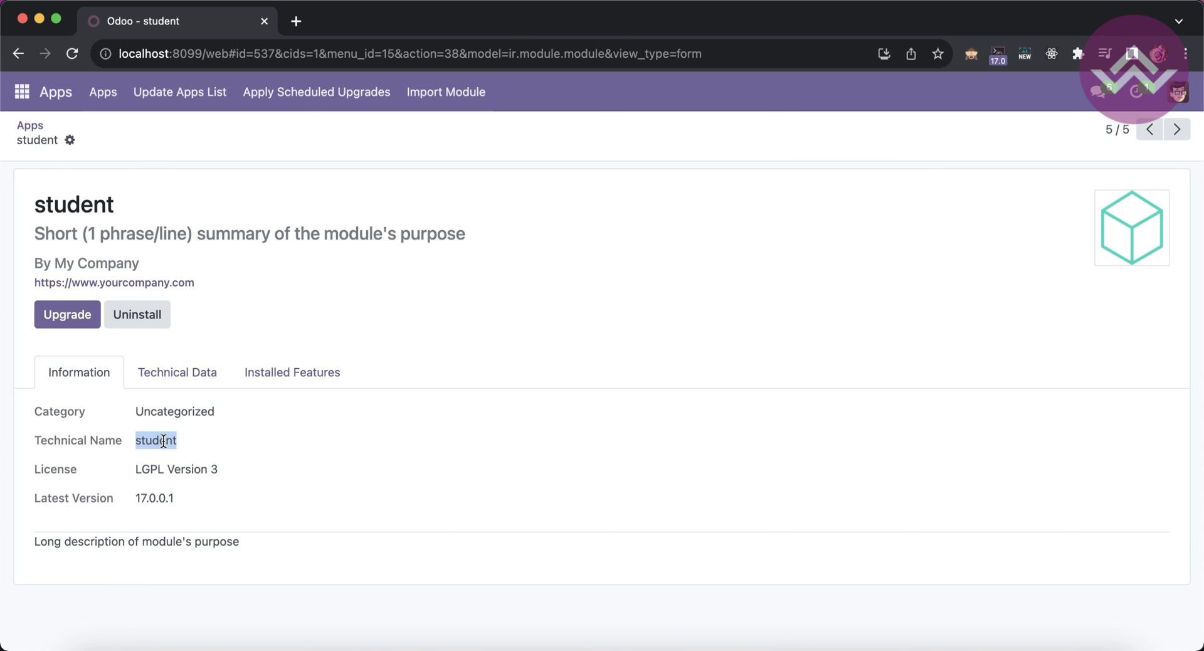
{"action": "left_click", "coordinate": [29, 125]}
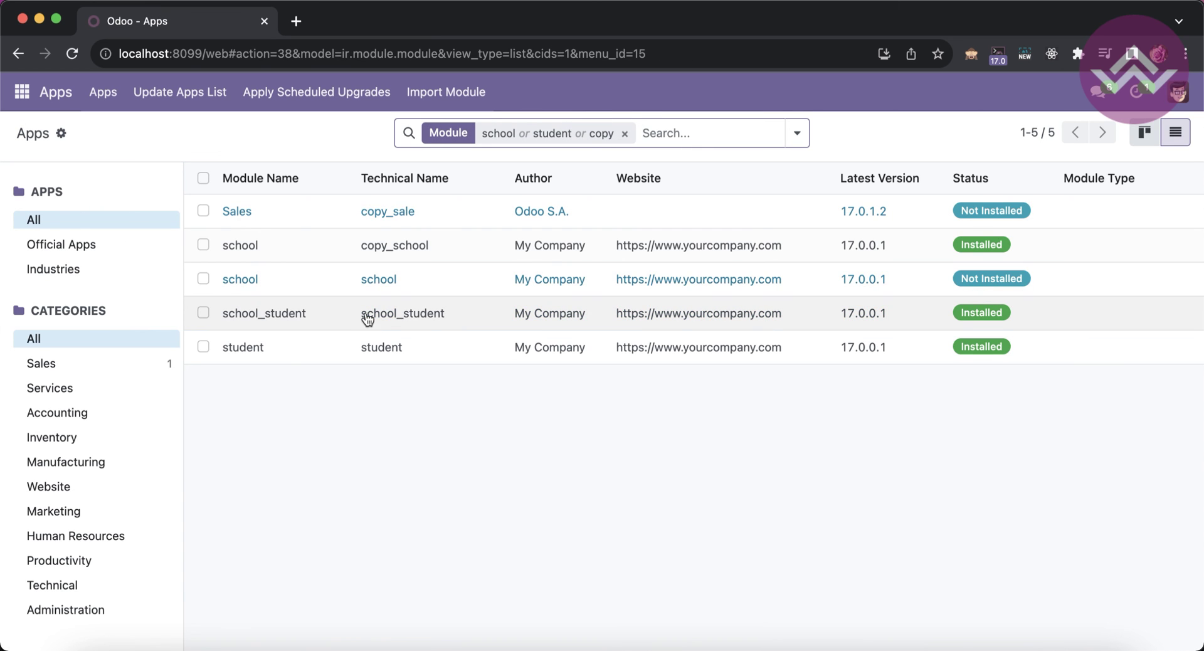
{"action": "left_click", "coordinate": [320, 249]}
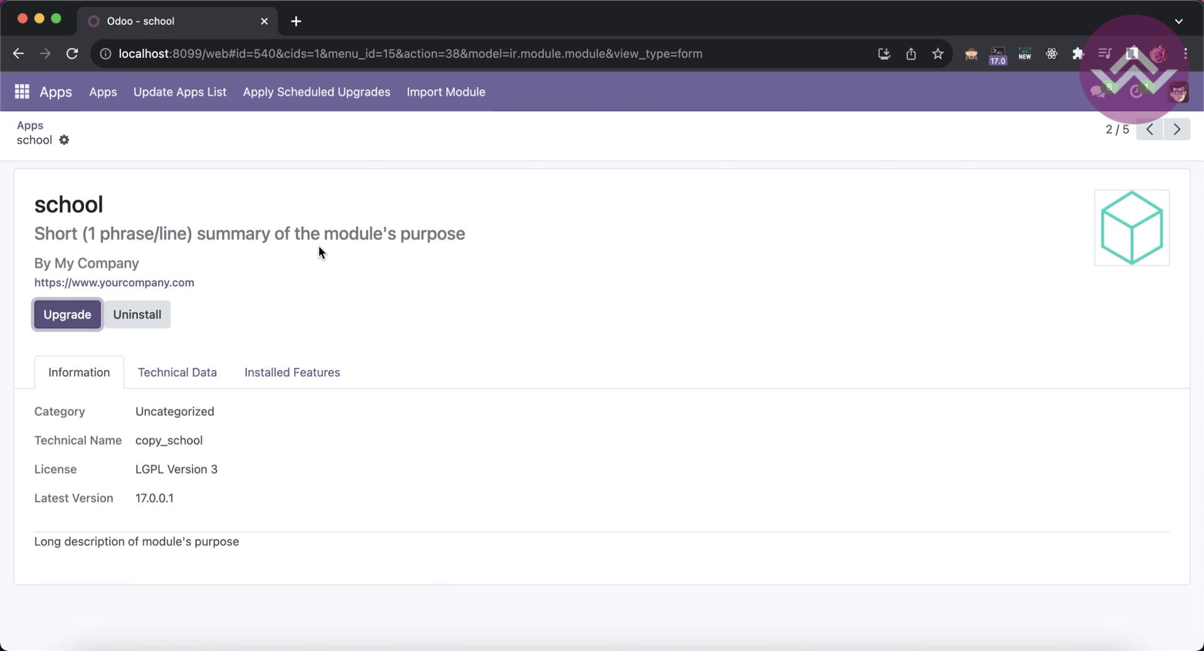
- Uninstall copy_school, confirming removal of its dependents school_student and student
{"action": "left_click", "coordinate": [149, 314]}
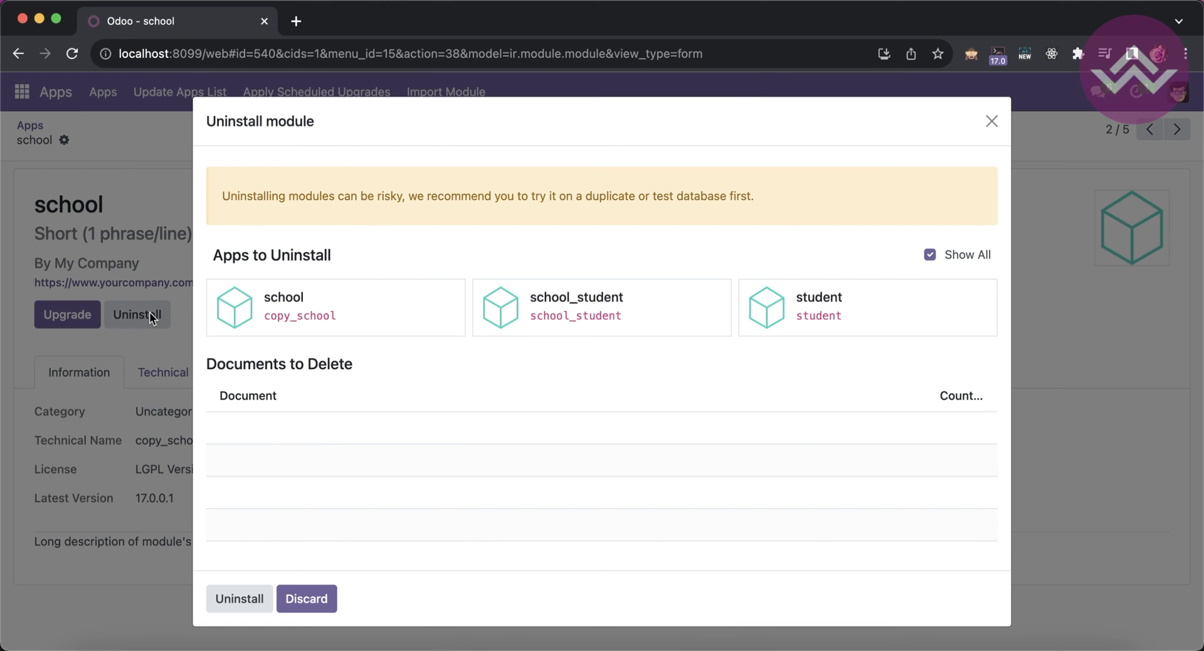
{"action": "double_click", "coordinate": [303, 310]}
{"action": "double_click", "coordinate": [816, 316]}
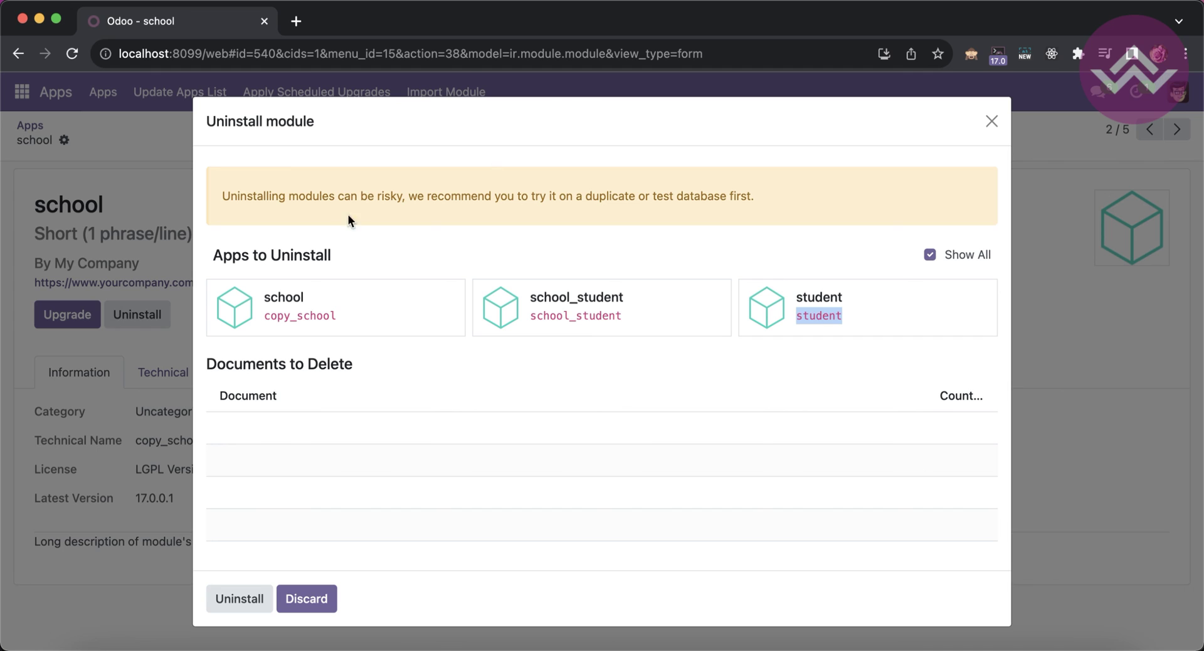
{"action": "double_click", "coordinate": [316, 313]}
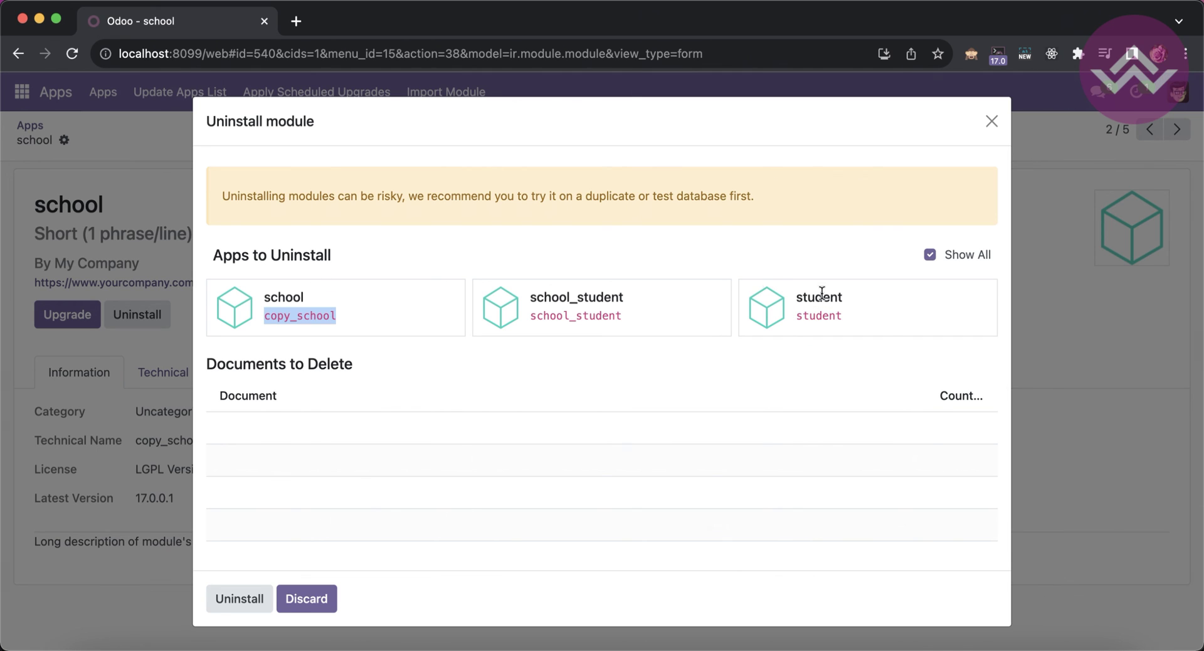
{"action": "double_click", "coordinate": [820, 317]}
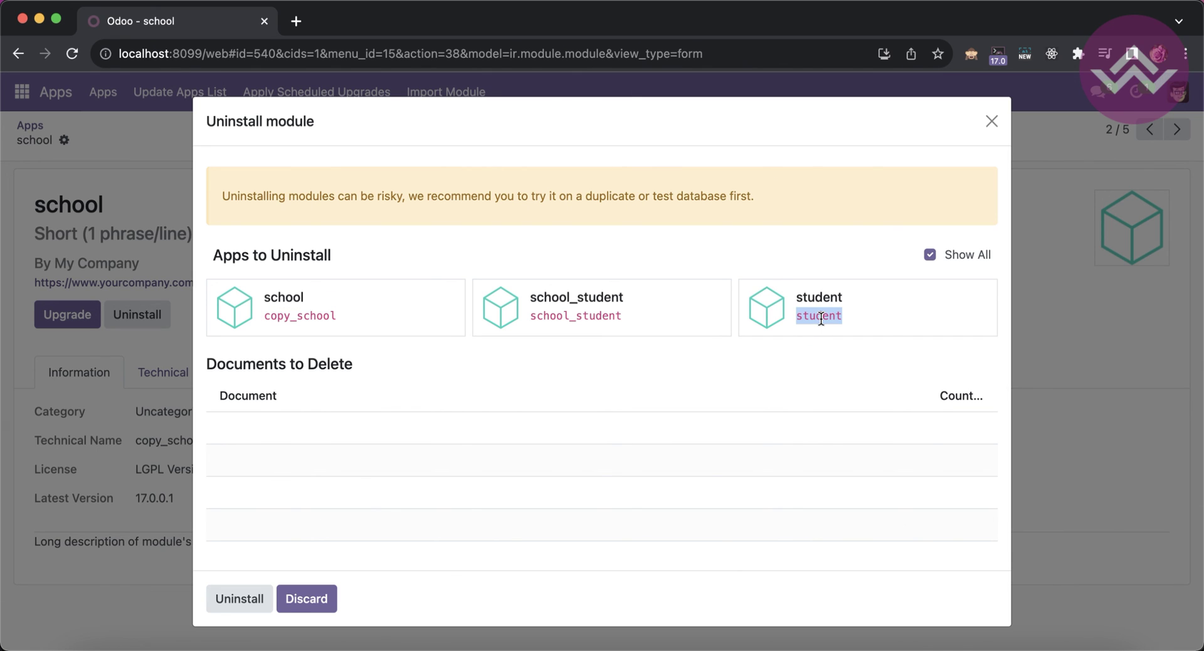
{"action": "double_click", "coordinate": [580, 316]}
{"action": "double_click", "coordinate": [304, 315]}
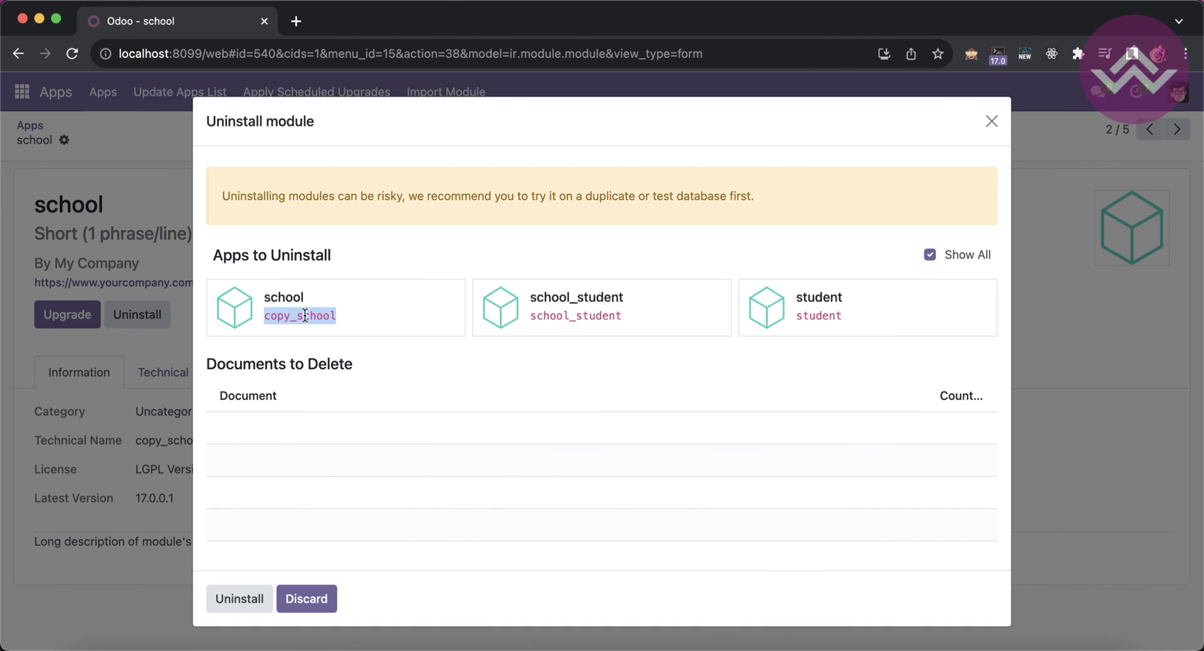
{"action": "left_click", "coordinate": [304, 315]}
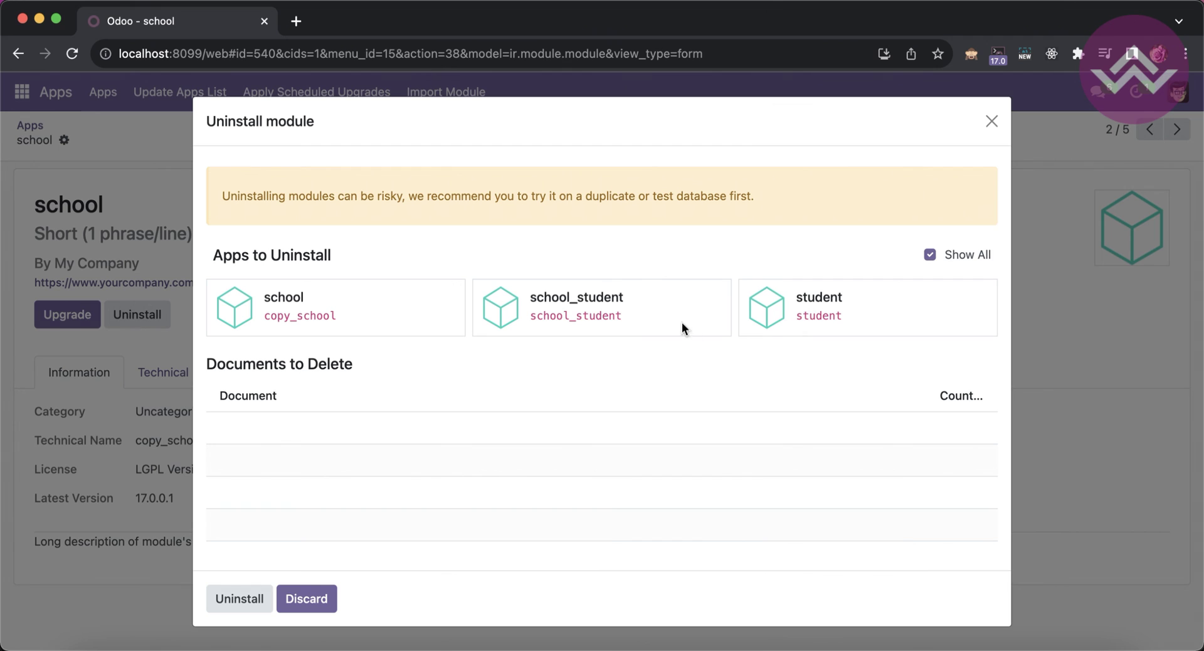
{"action": "left_click", "coordinate": [242, 600]}
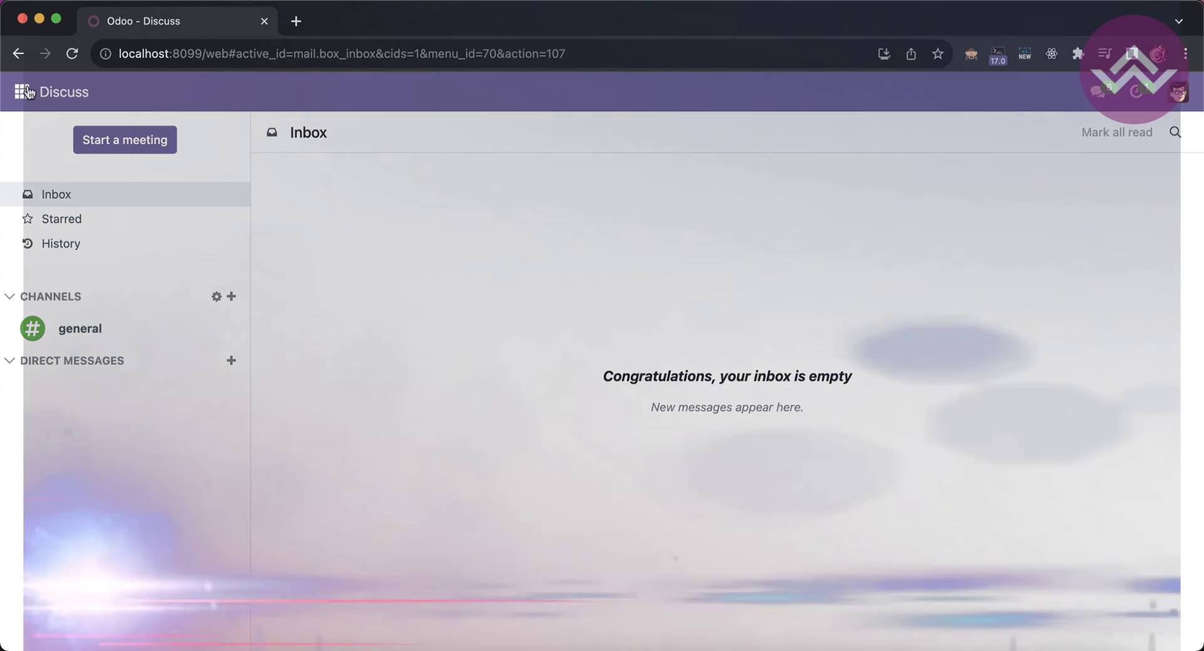
- In Apps, replace the default filter with module searches for school, student and copy
{"action": "left_click", "coordinate": [22, 92]}
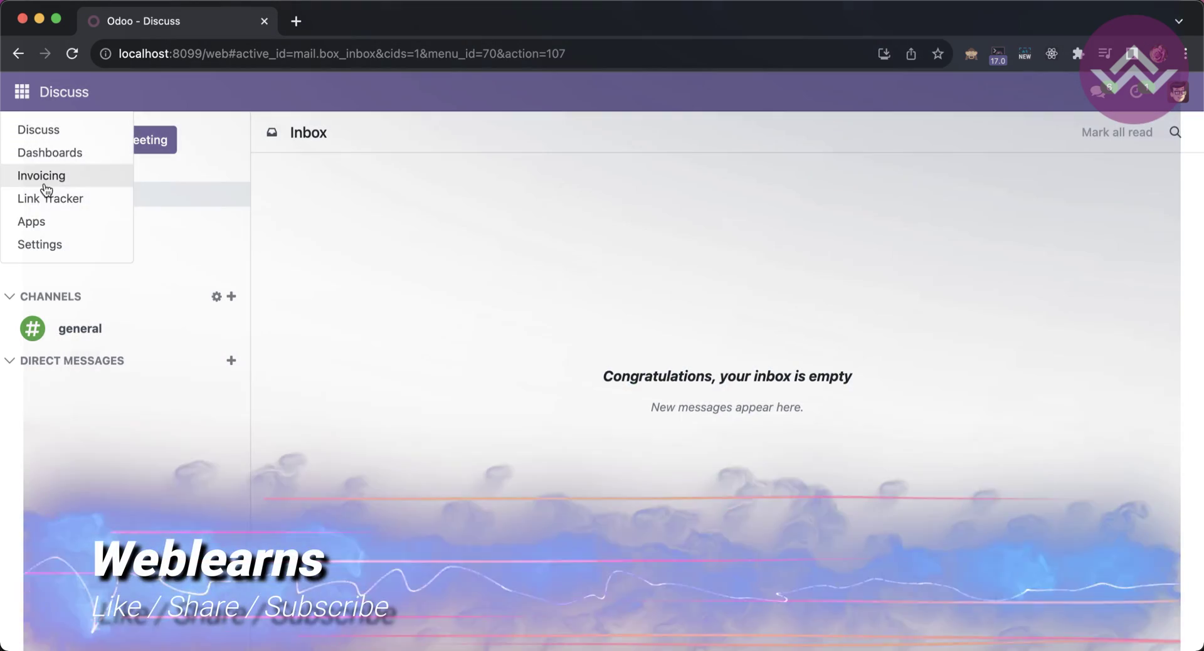
{"action": "left_click", "coordinate": [45, 219]}
{"action": "key", "text": "BackSpace"}
{"action": "type", "text": "s"}
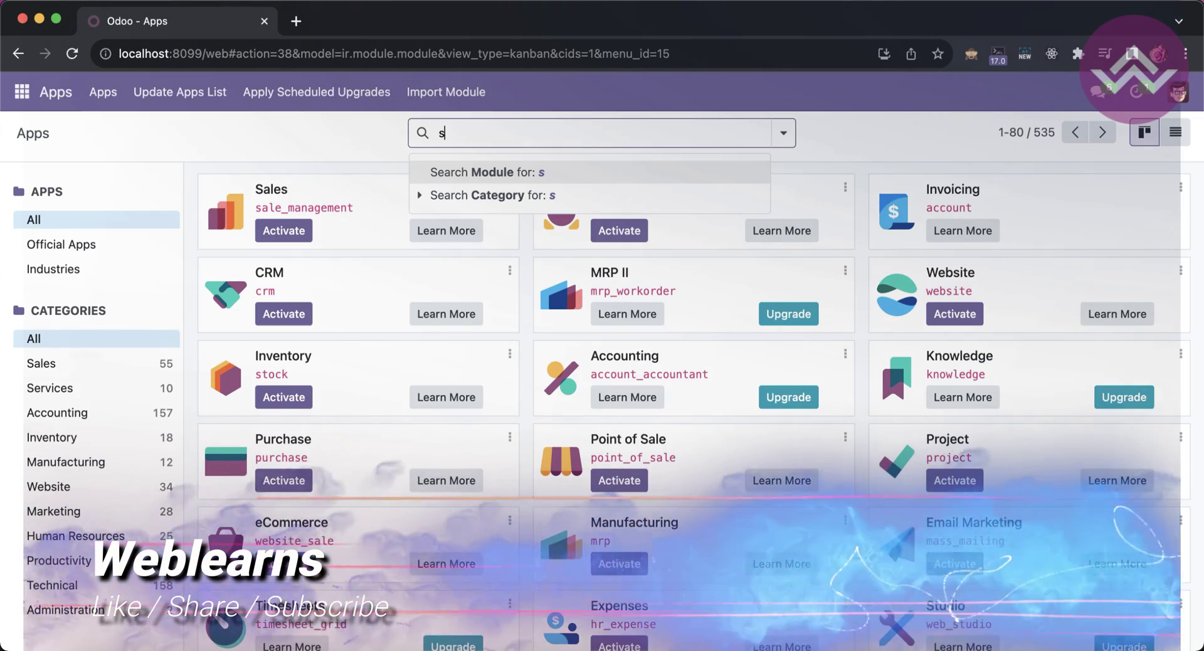
{"action": "type", "text": "chool"}
{"action": "key", "text": "Return"}
{"action": "type", "text": "student"}
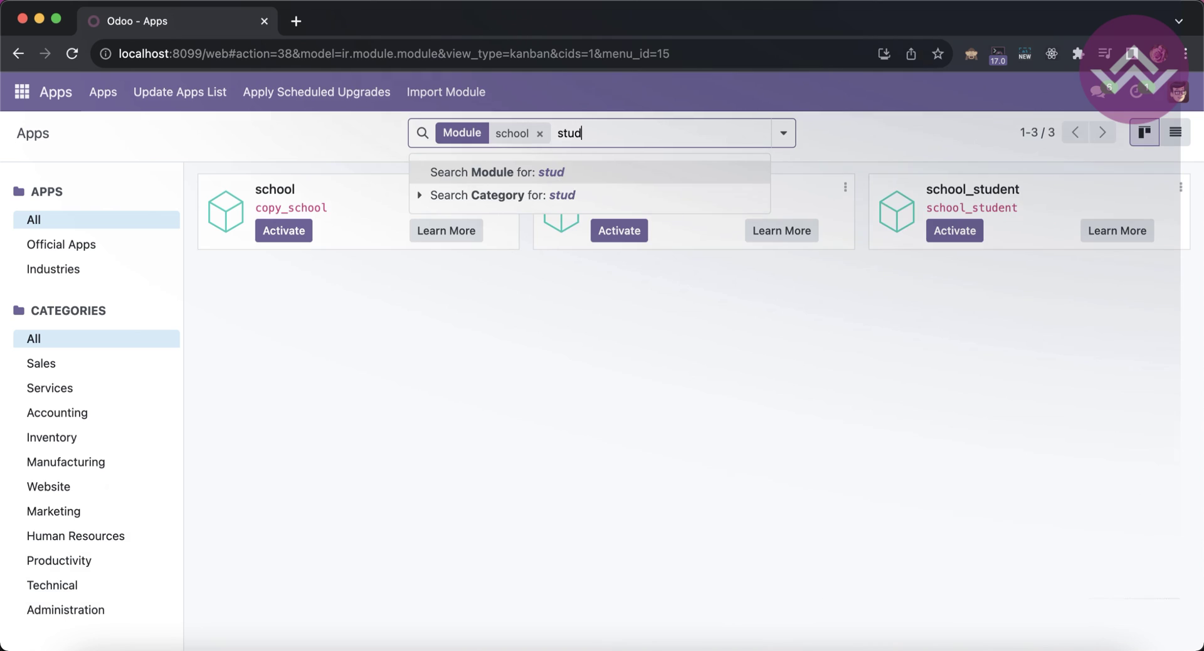
{"action": "key", "text": "Return"}
{"action": "type", "text": "copy"}
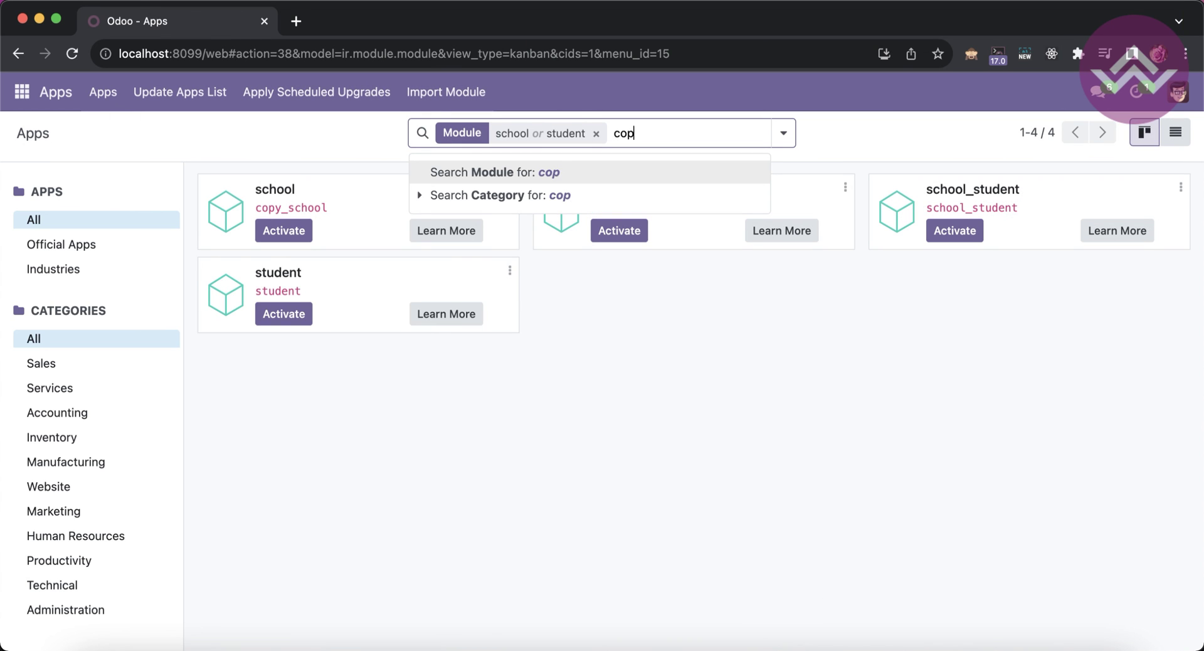
{"action": "key", "text": "Return"}
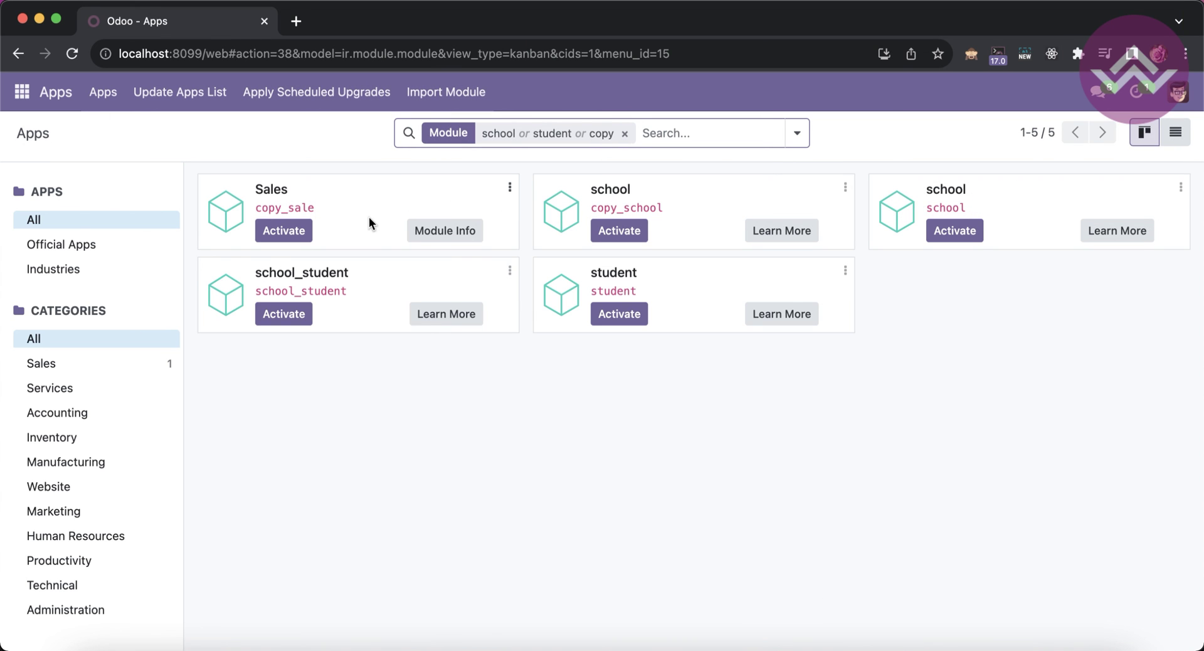
- List all five modules as Not Installed, then return to PyCharm's school_student manifest depends list
{"action": "left_click", "coordinate": [1175, 133]}
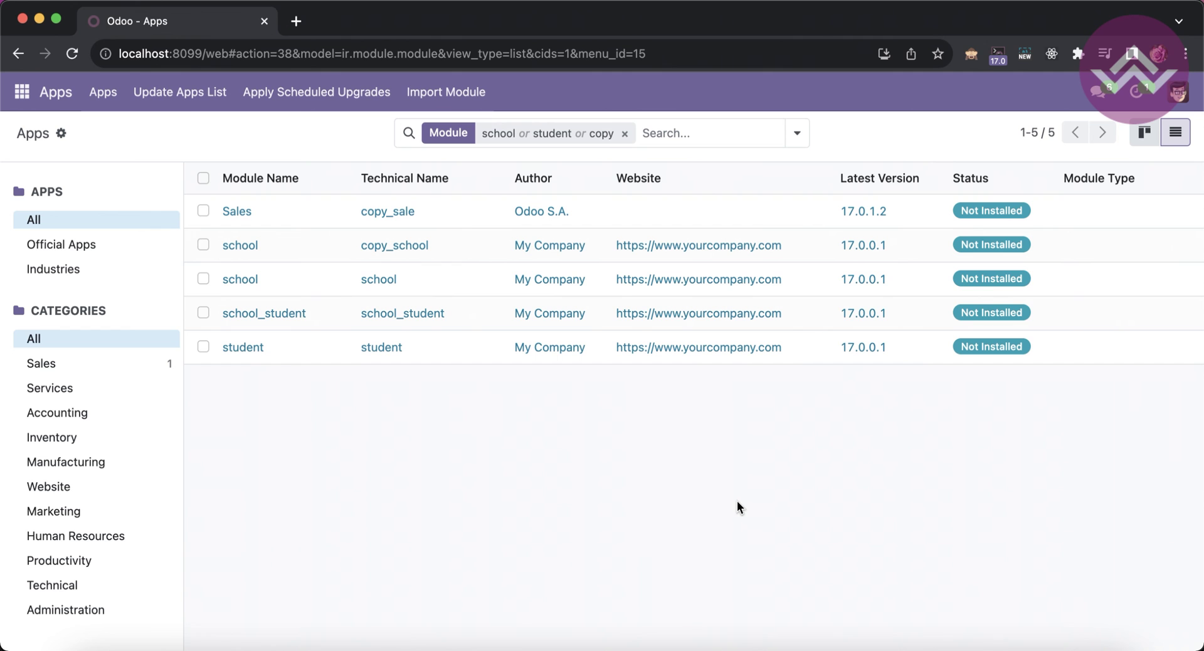
{"action": "left_click", "coordinate": [246, 646]}
{"action": "double_click", "coordinate": [304, 475]}
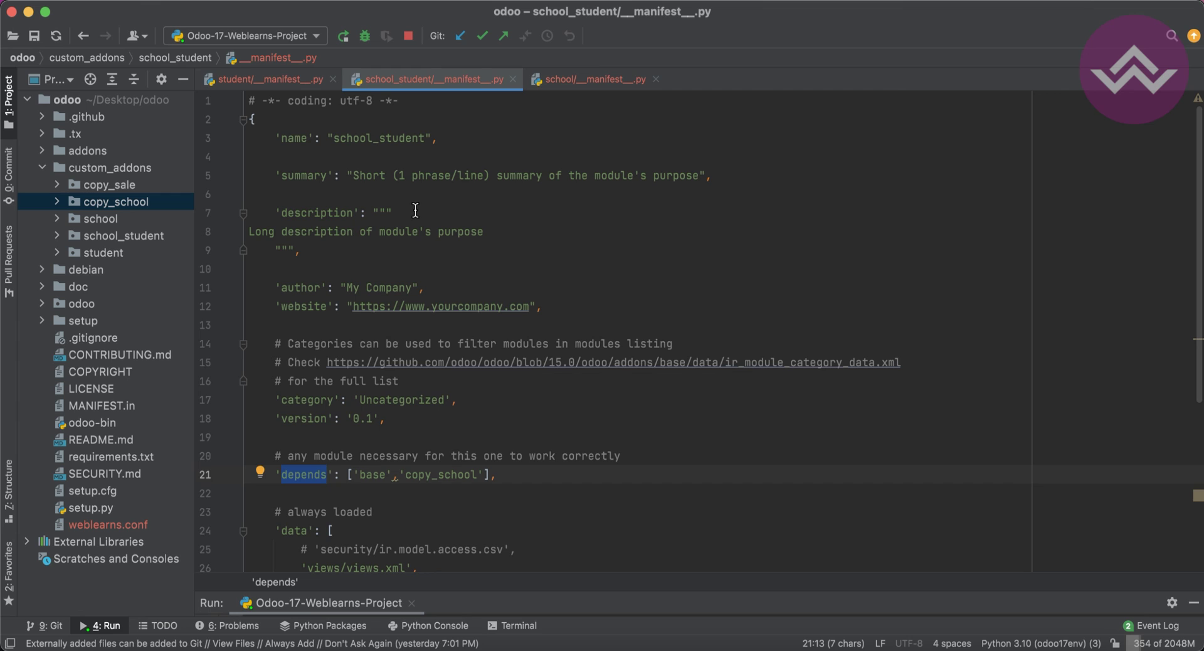
{"action": "key", "text": "End"}
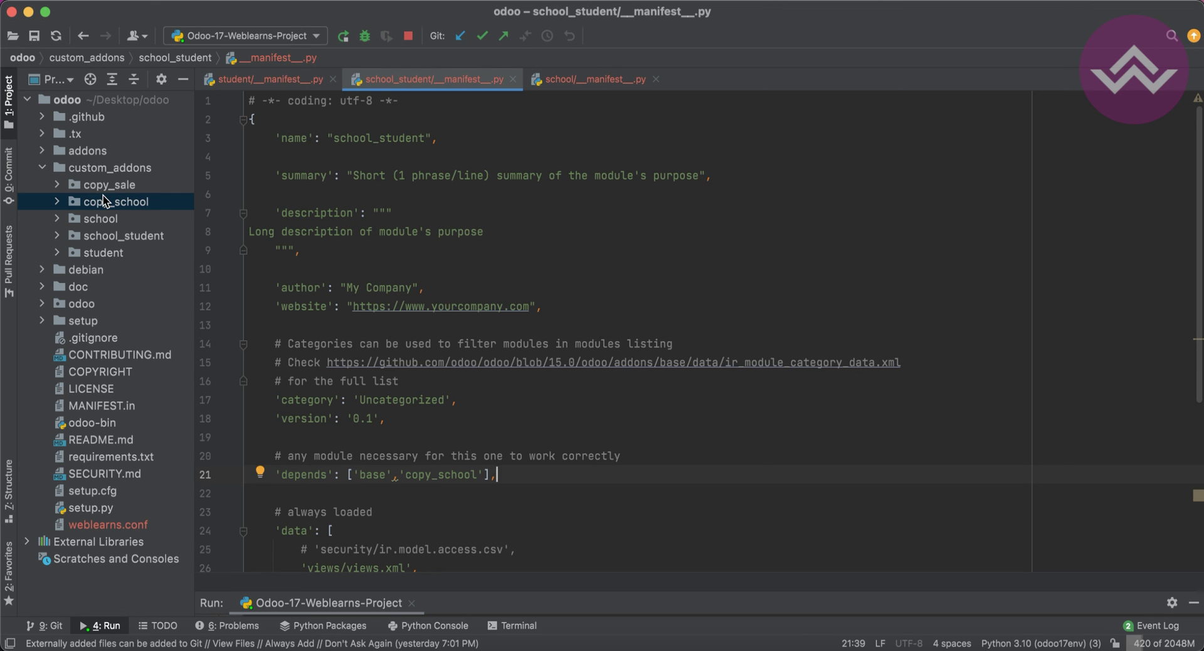